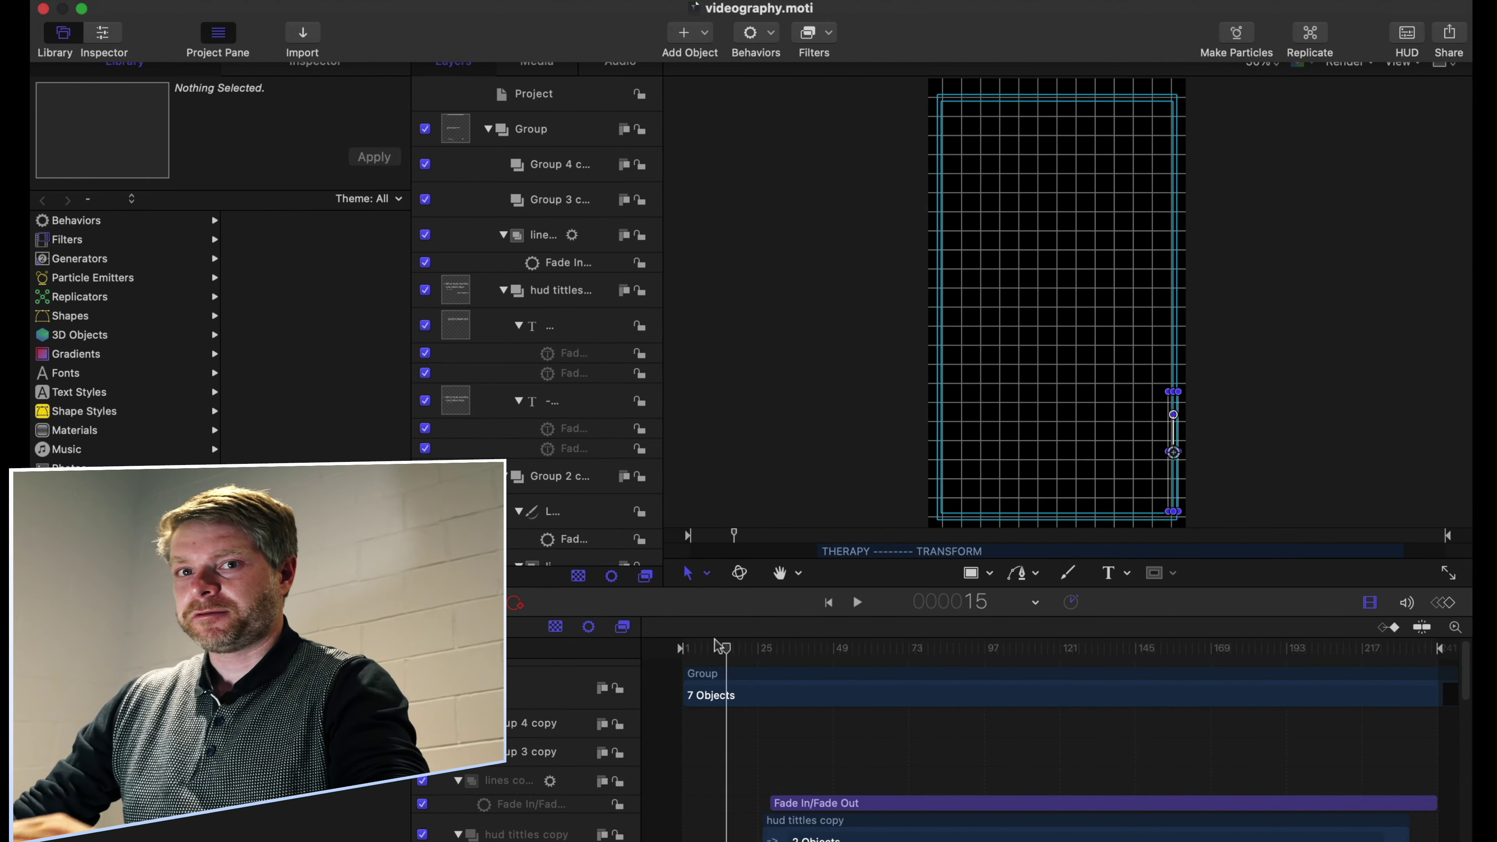
Move the playhead to frame 173 of the vertical title and turn off the grid and guides overlays
drag(718, 645, 1223, 689)
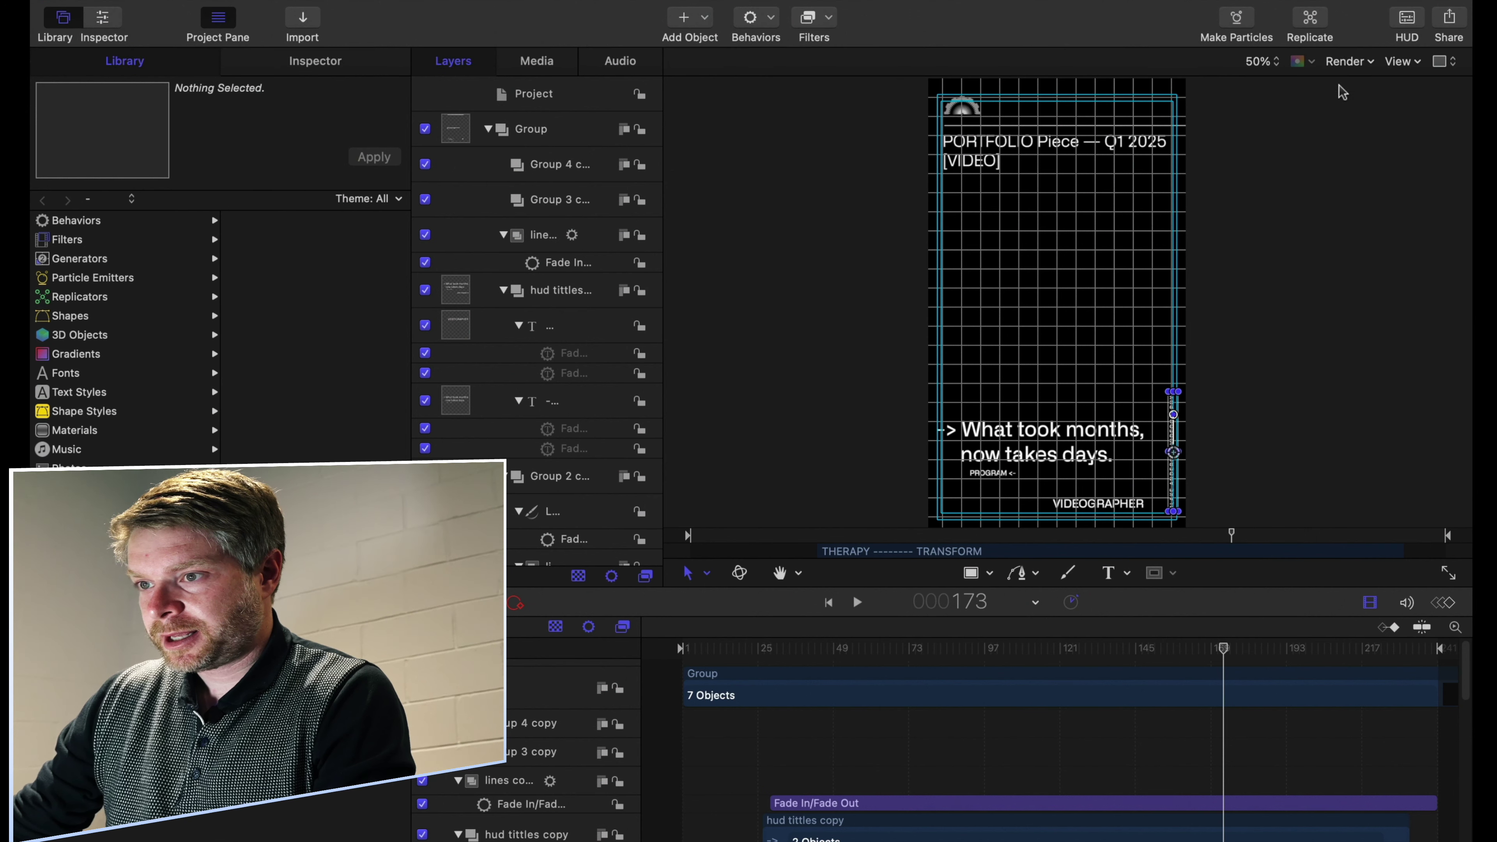
click(1400, 62)
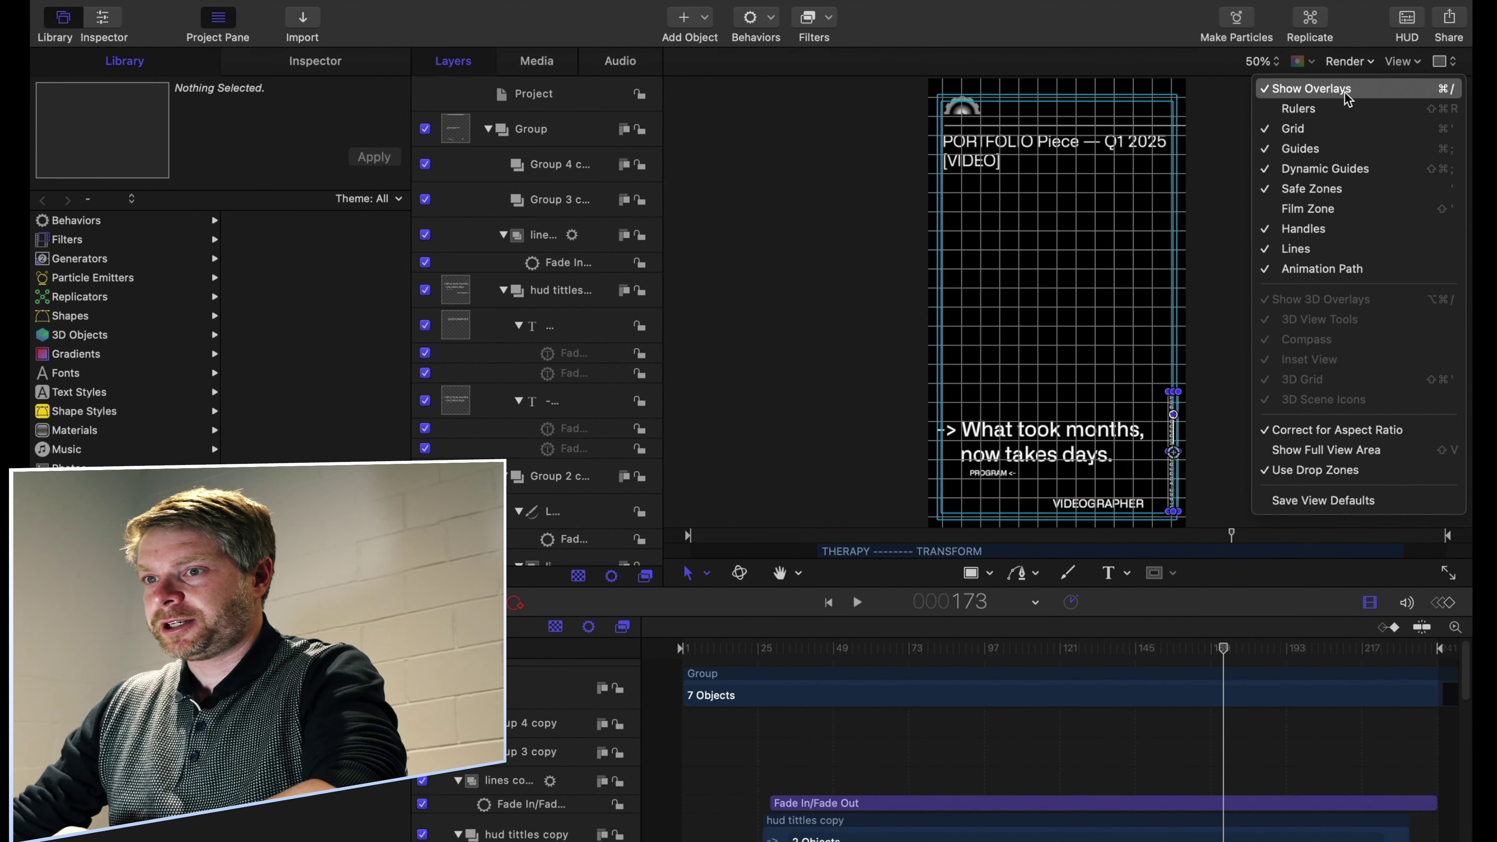
click(1323, 129)
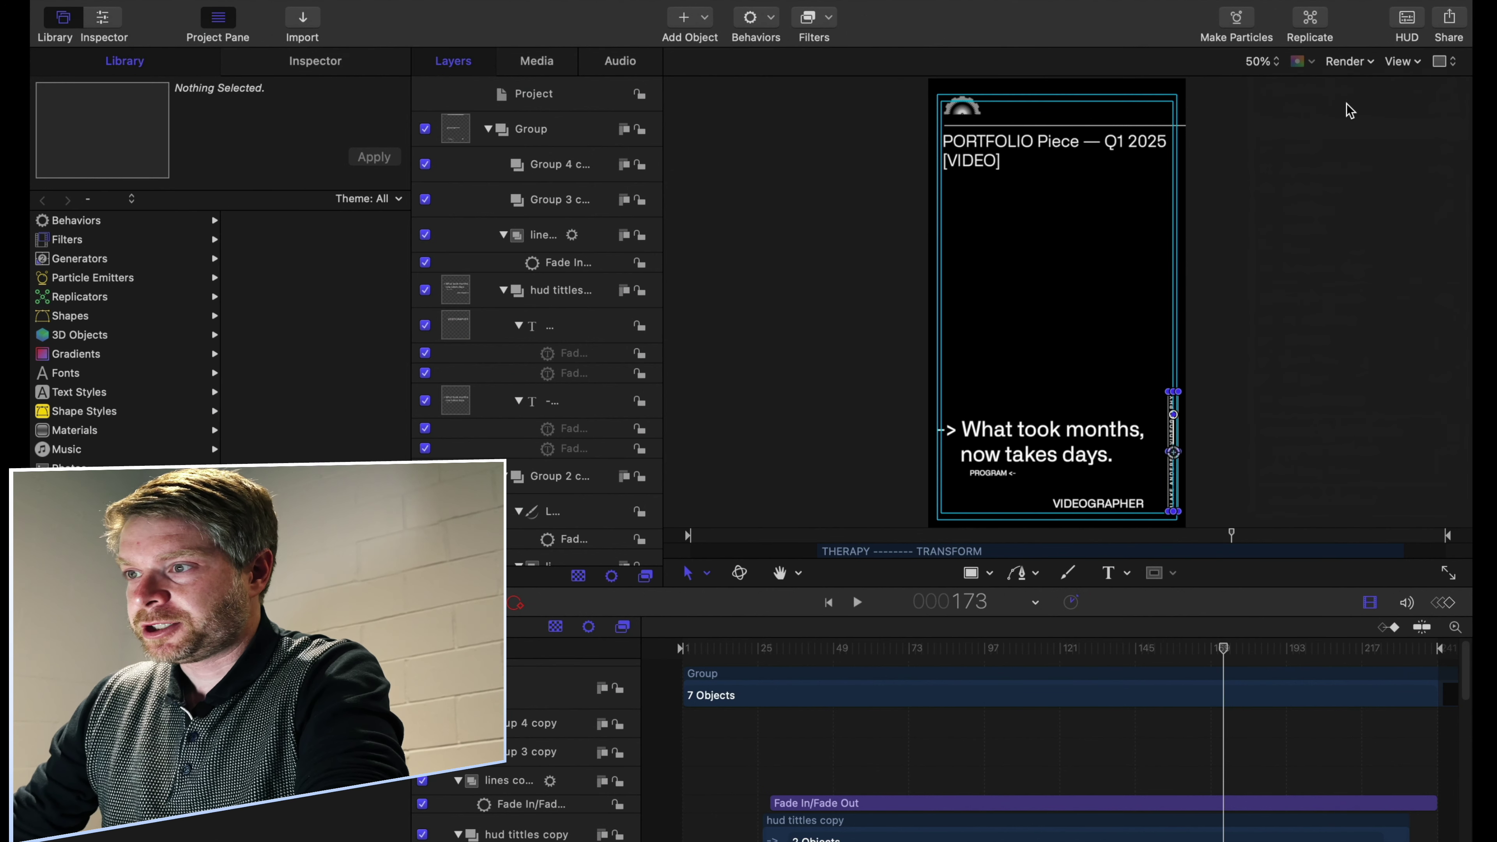
click(1402, 62)
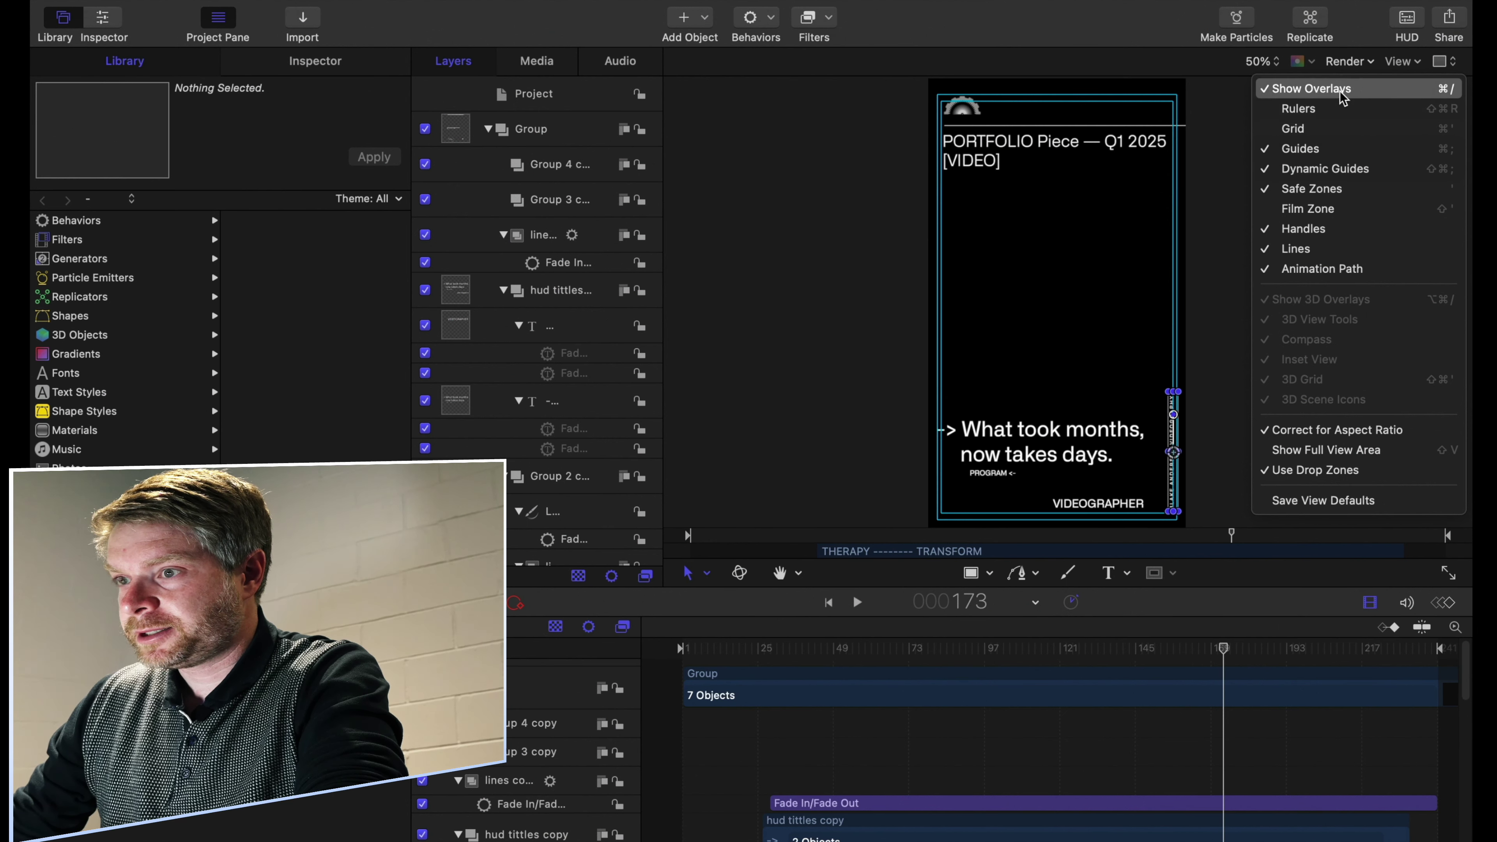
click(1328, 150)
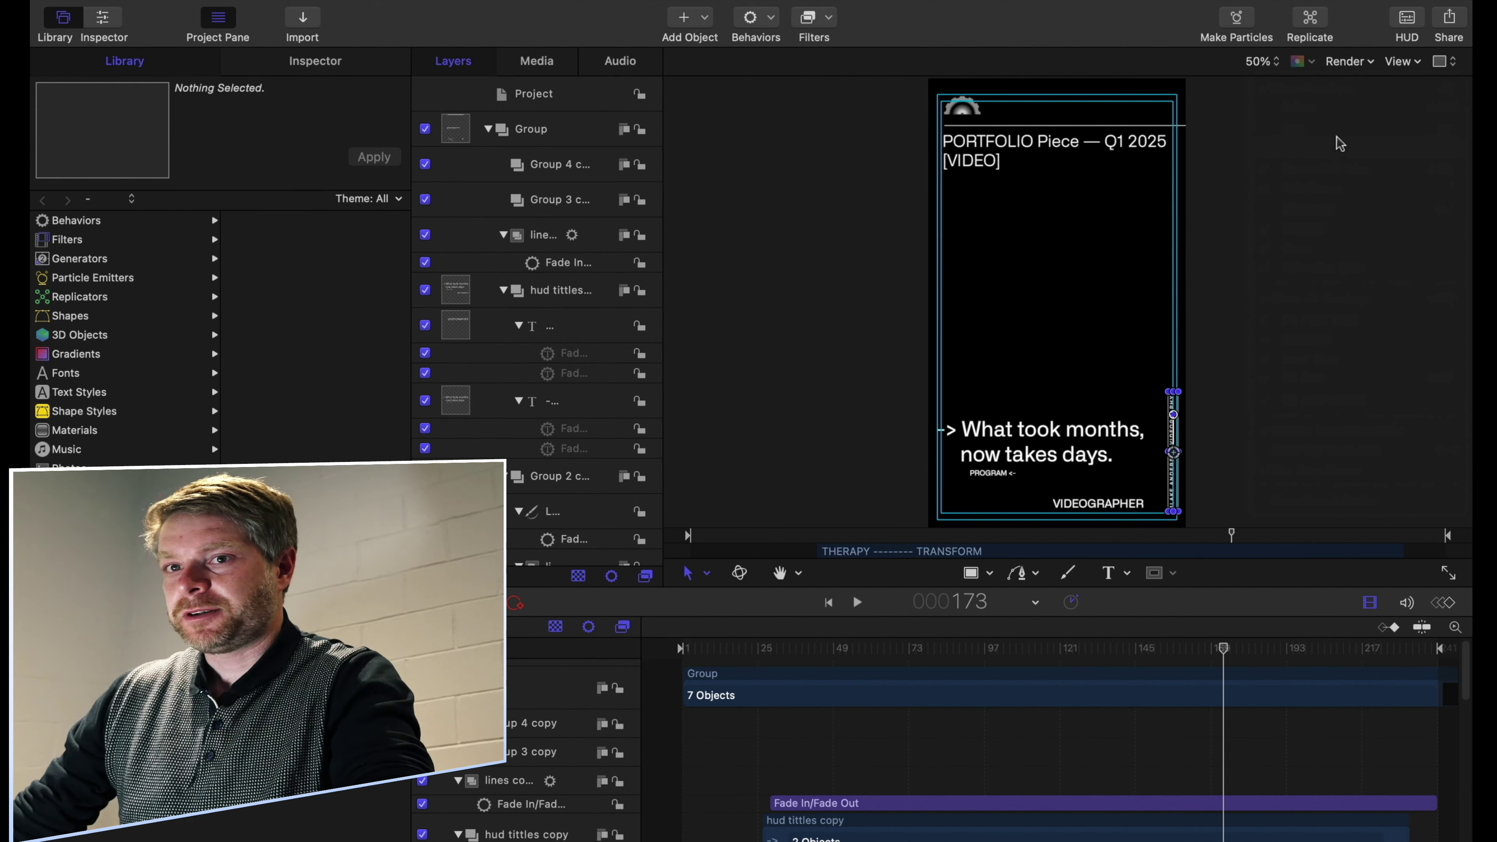
Switch to the outro project, scrub through its title animation, and return to the videography project
mouse_move(33, 508)
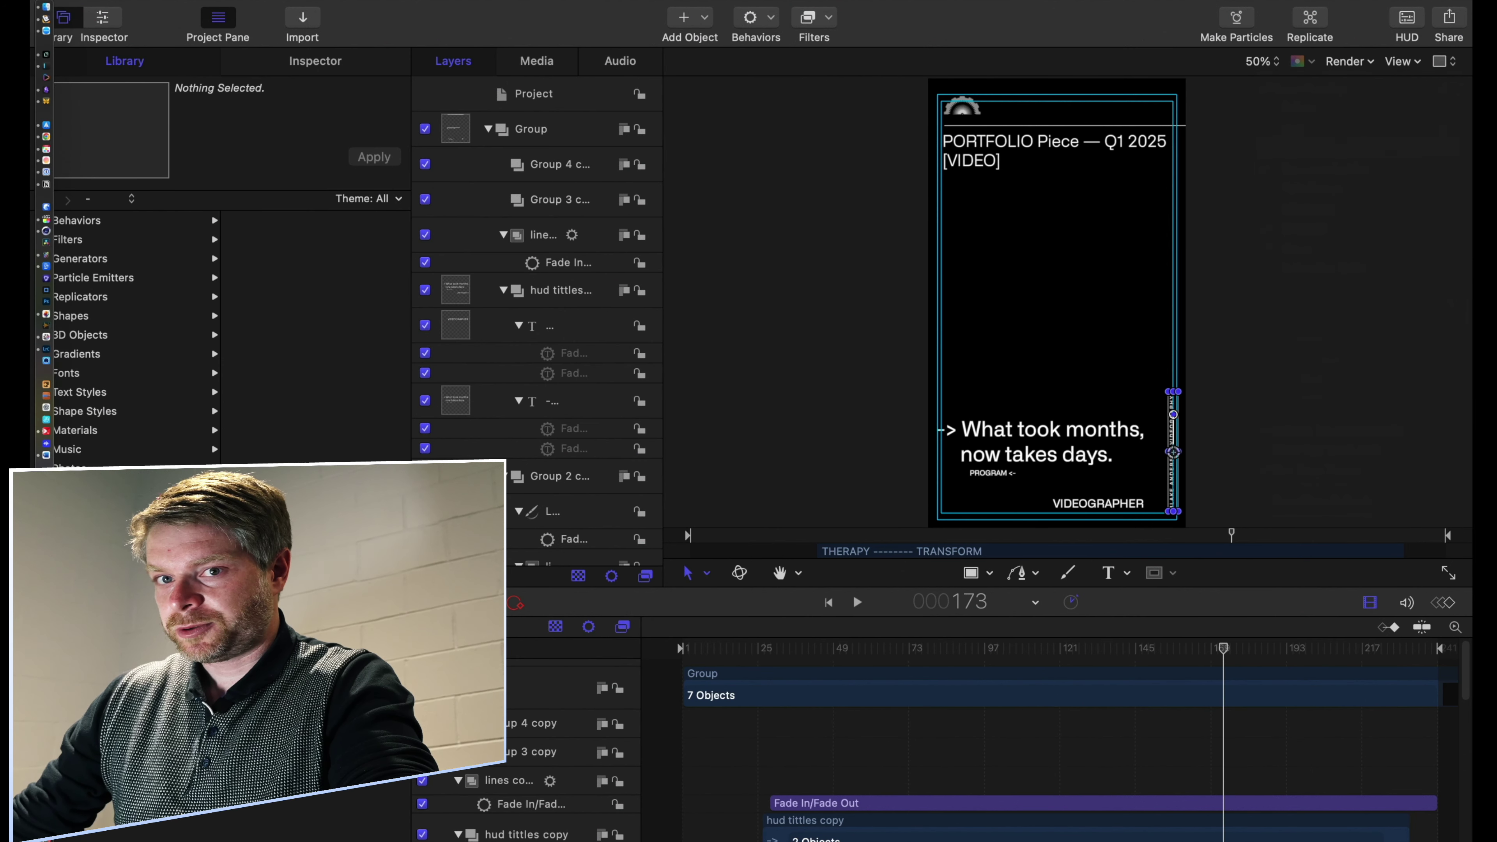
key(ctrl+Right)
drag(684, 649, 746, 647)
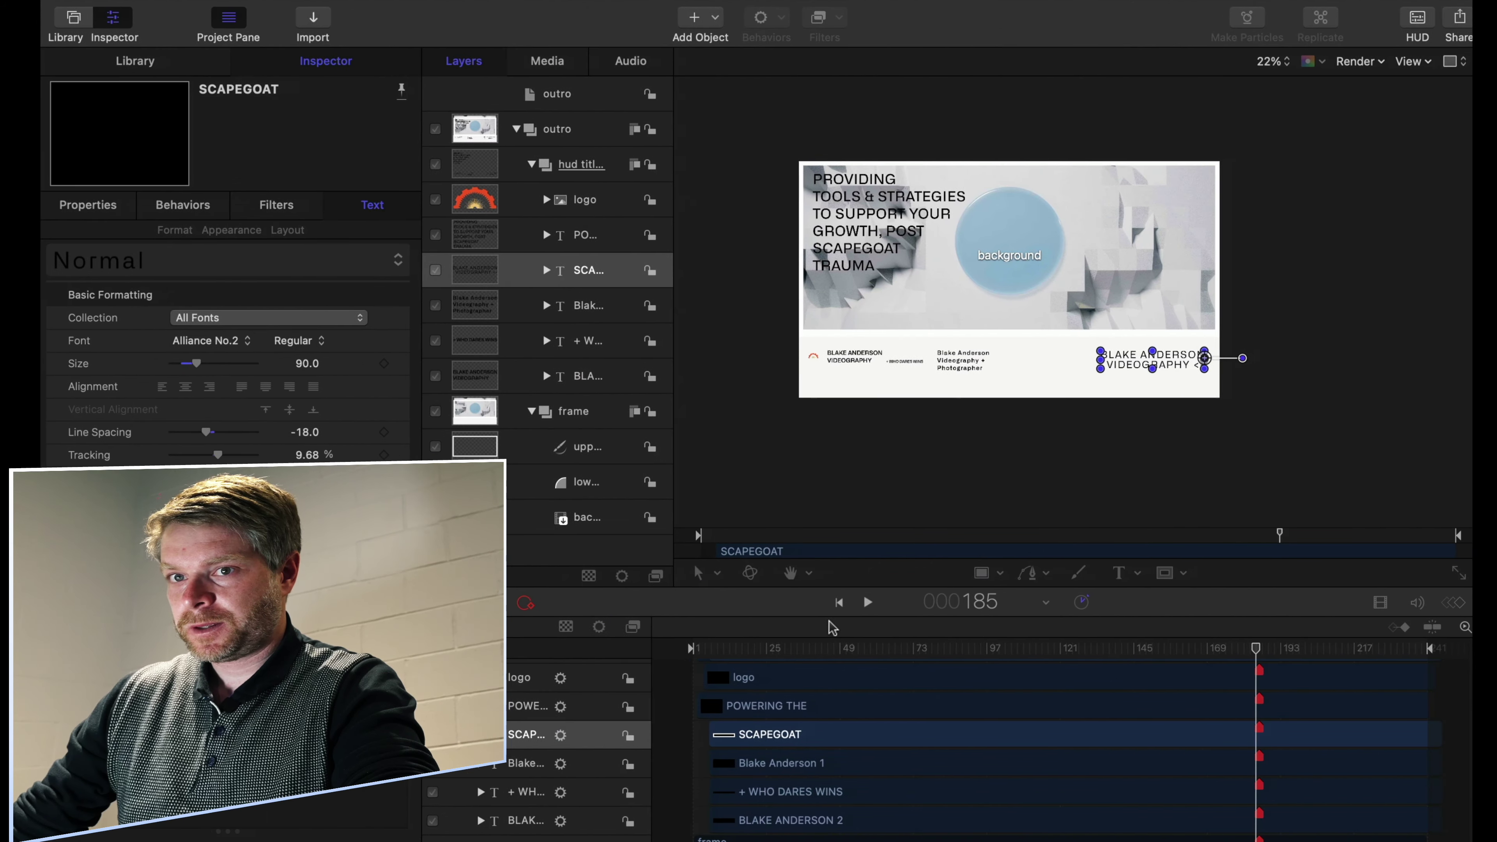
drag(795, 648, 1144, 661)
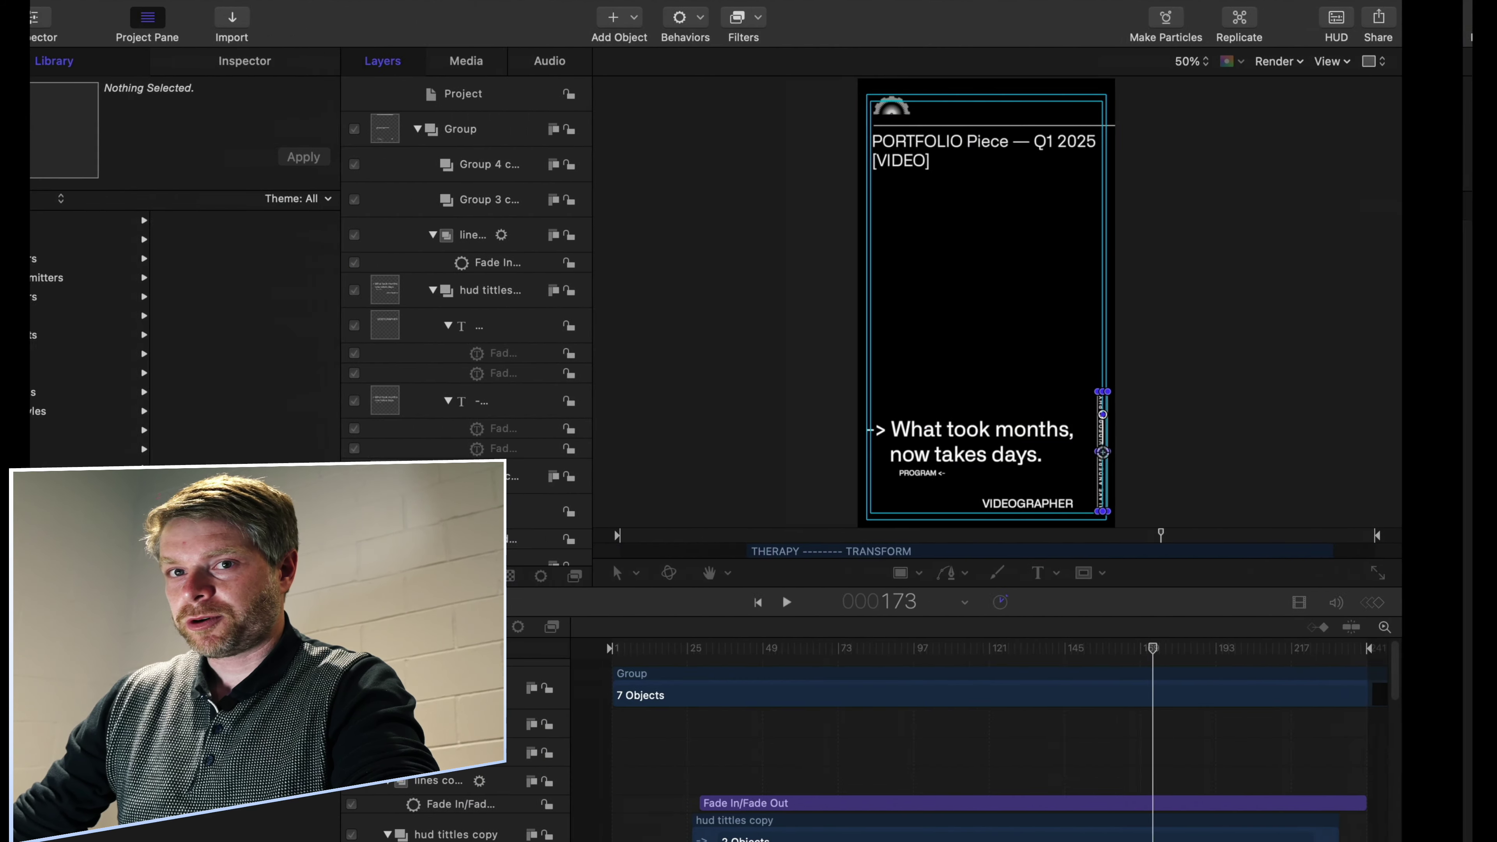
click(470, 294)
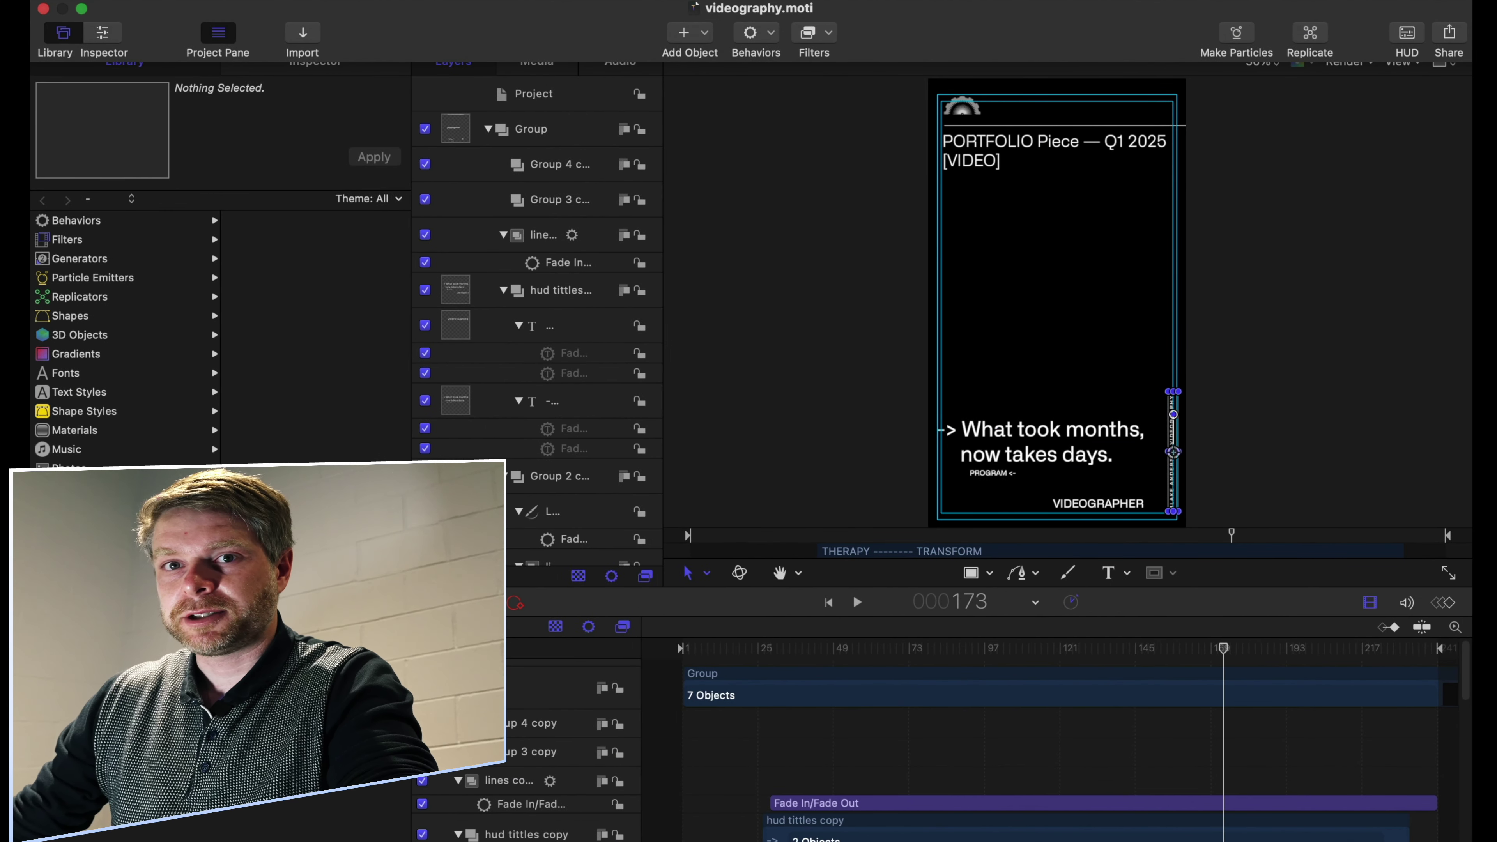
Start a new project and choose the blank Final Cut Title template
click(155, 0)
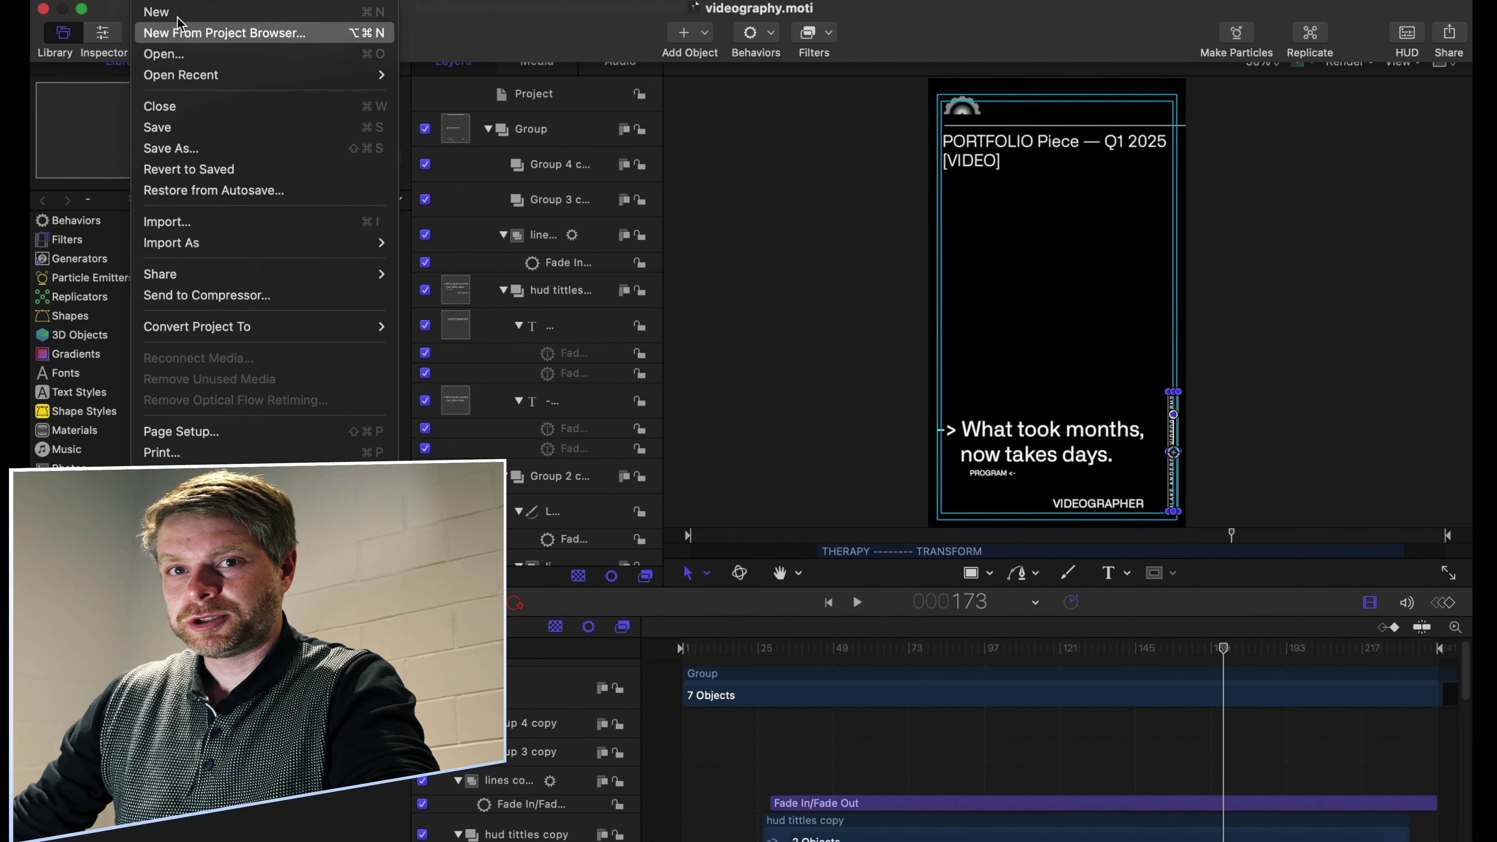
key(Escape)
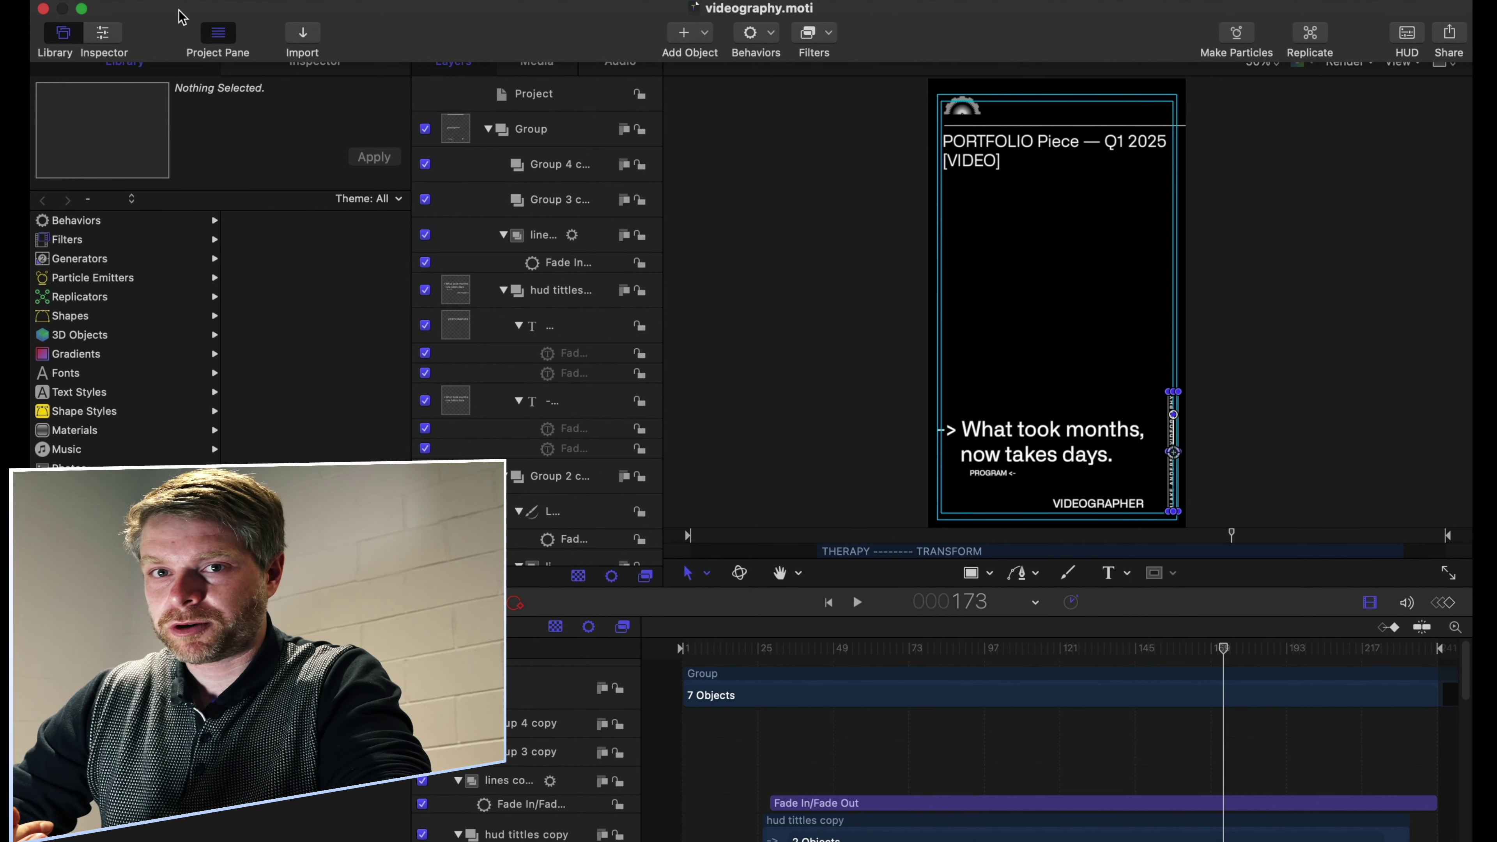
key(super+n)
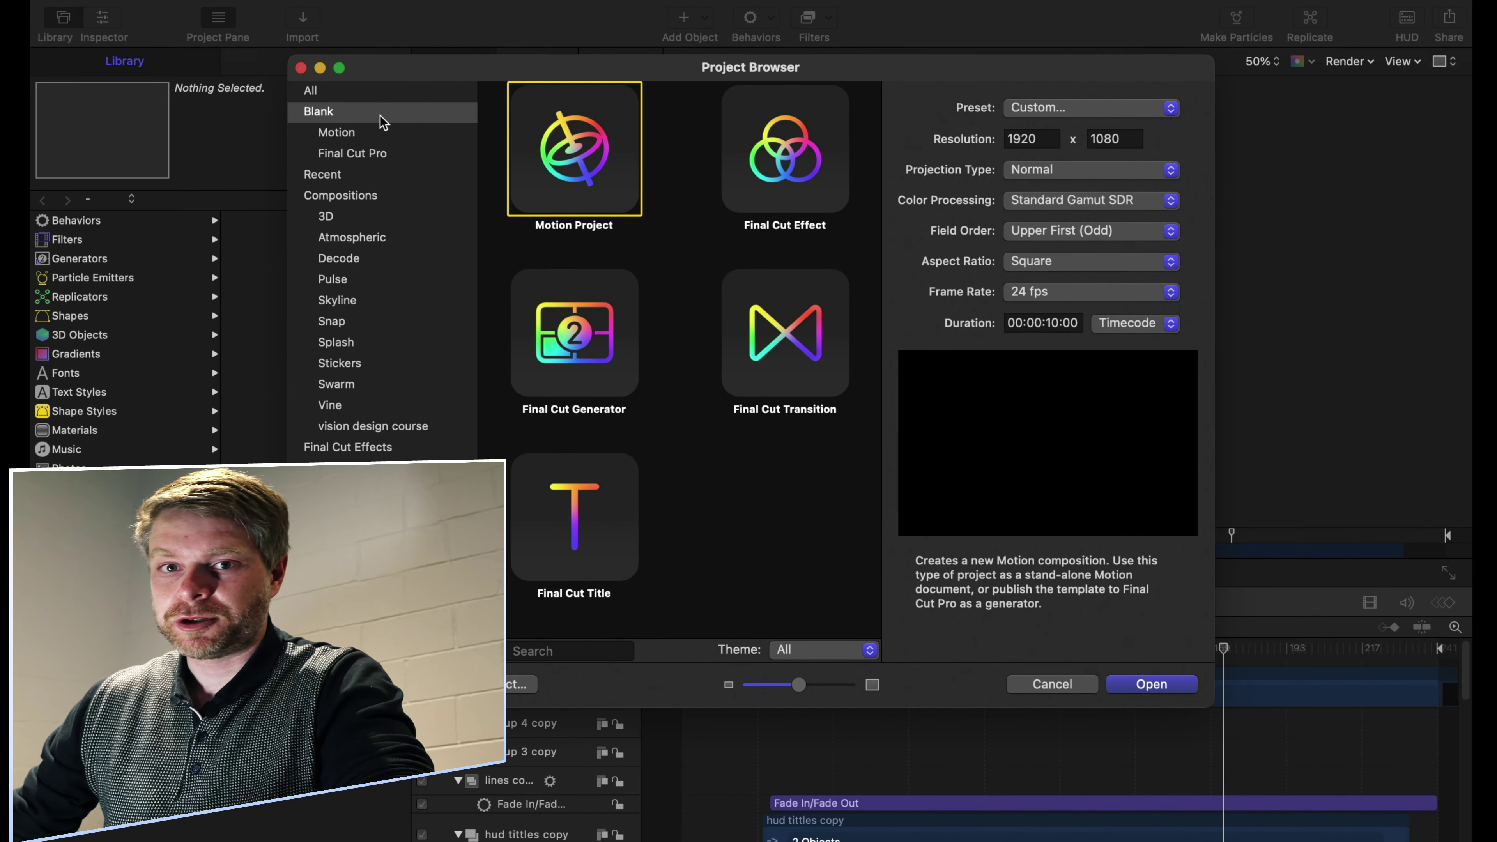
click(580, 522)
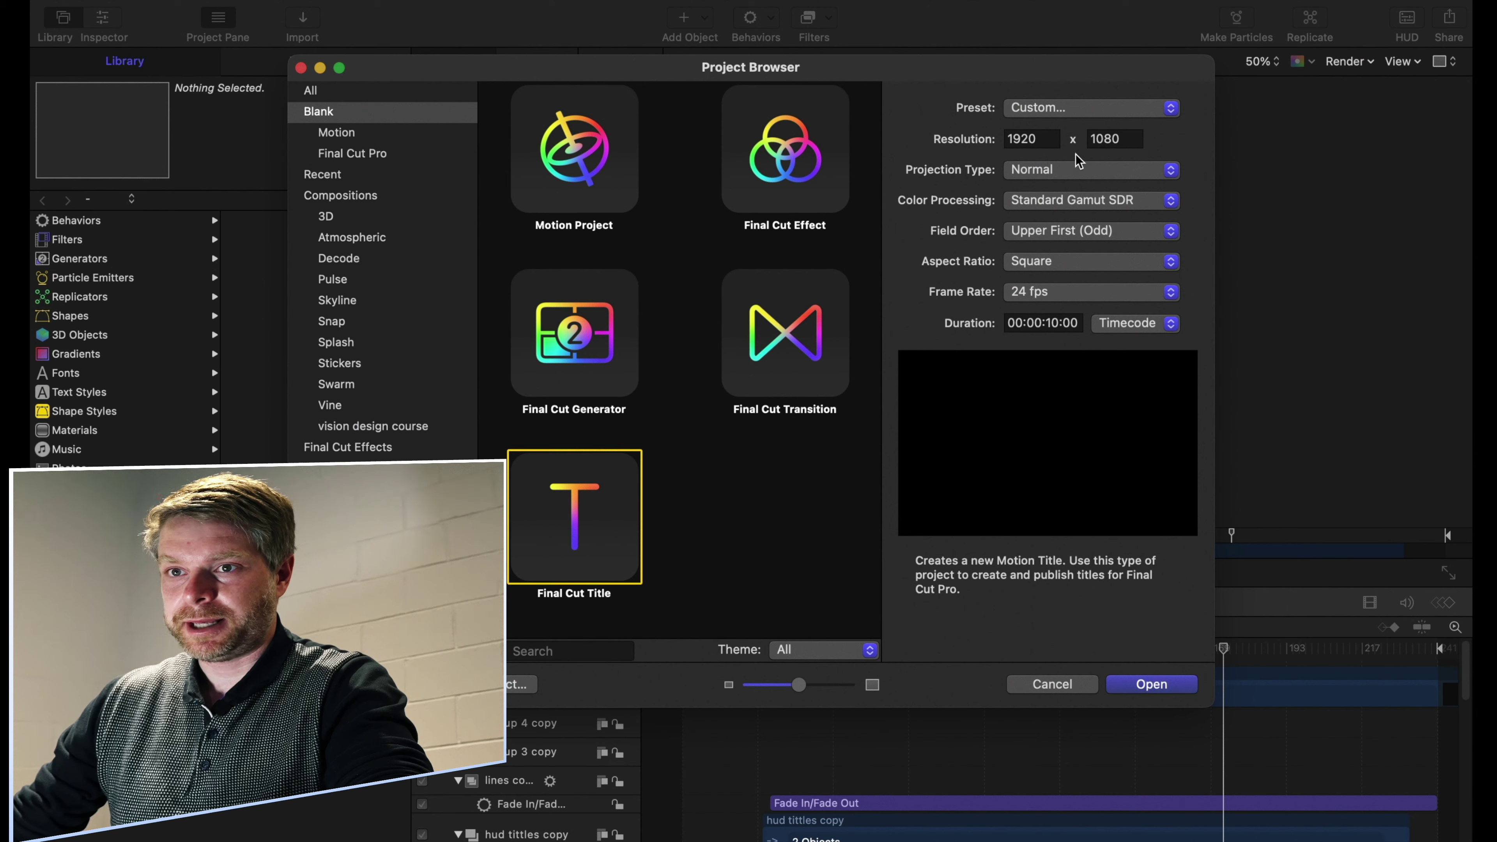
Set the new title's resolution to 1080 x 1920, create the project, and move its playhead to frame 6
click(1048, 139)
double_click(1047, 139)
text(1)
click(1114, 139)
double_click(1113, 140)
text(1920)
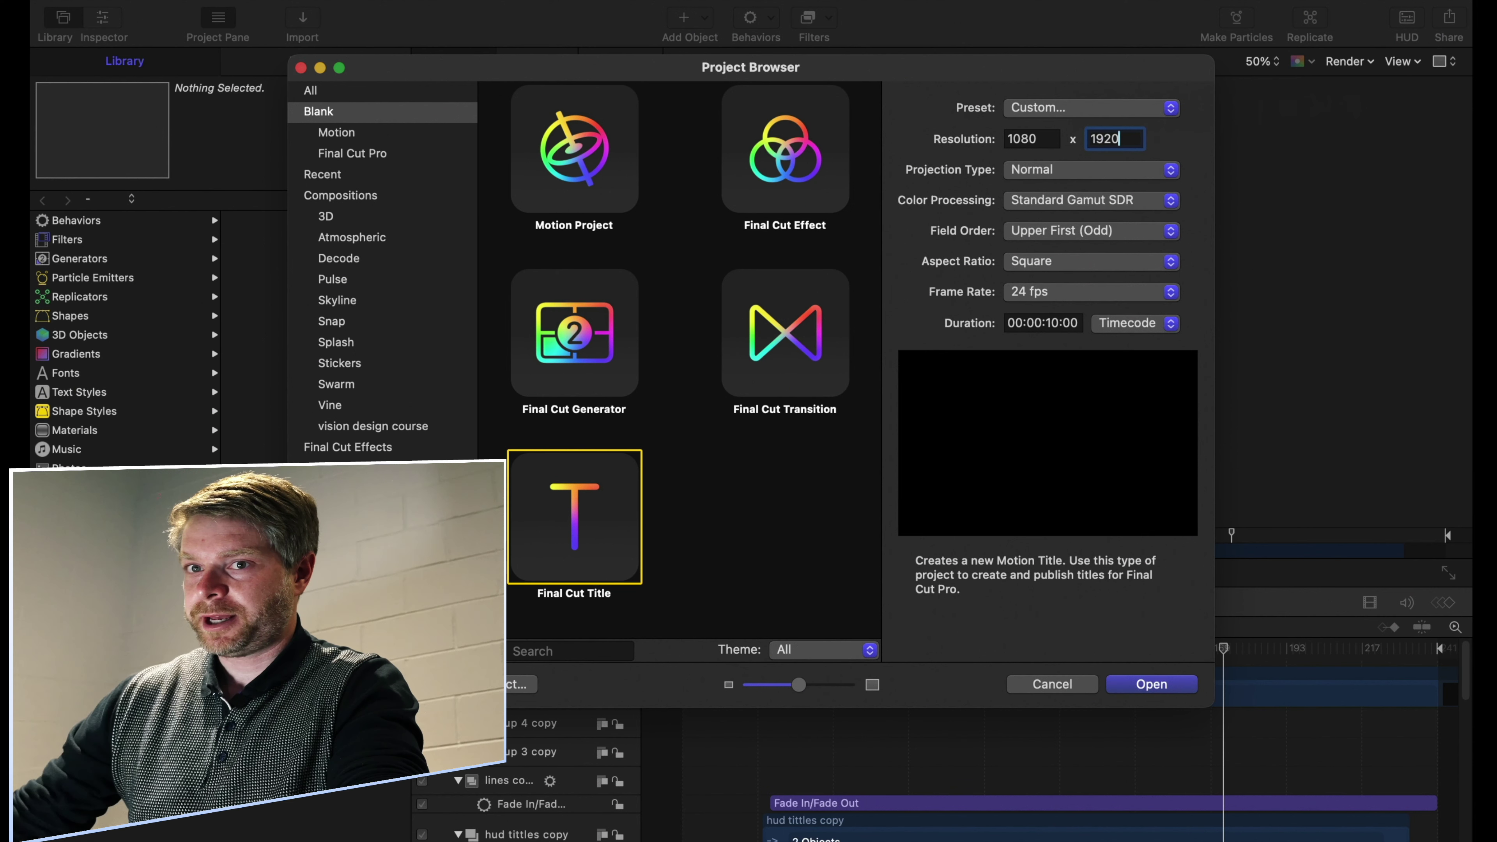
click(1180, 115)
click(1193, 138)
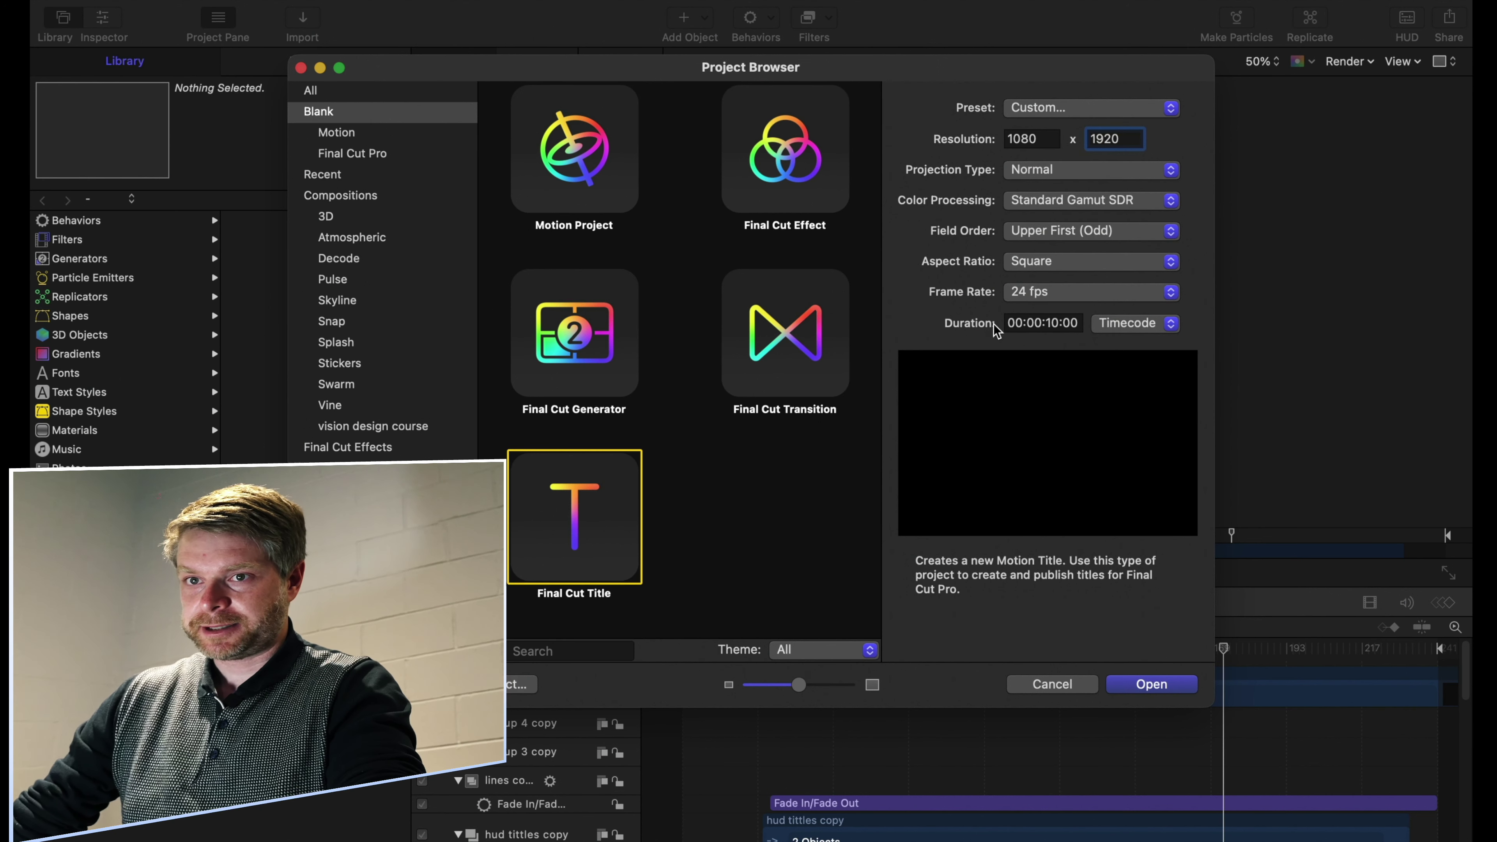
click(1155, 687)
click(909, 648)
drag(935, 669, 717, 654)
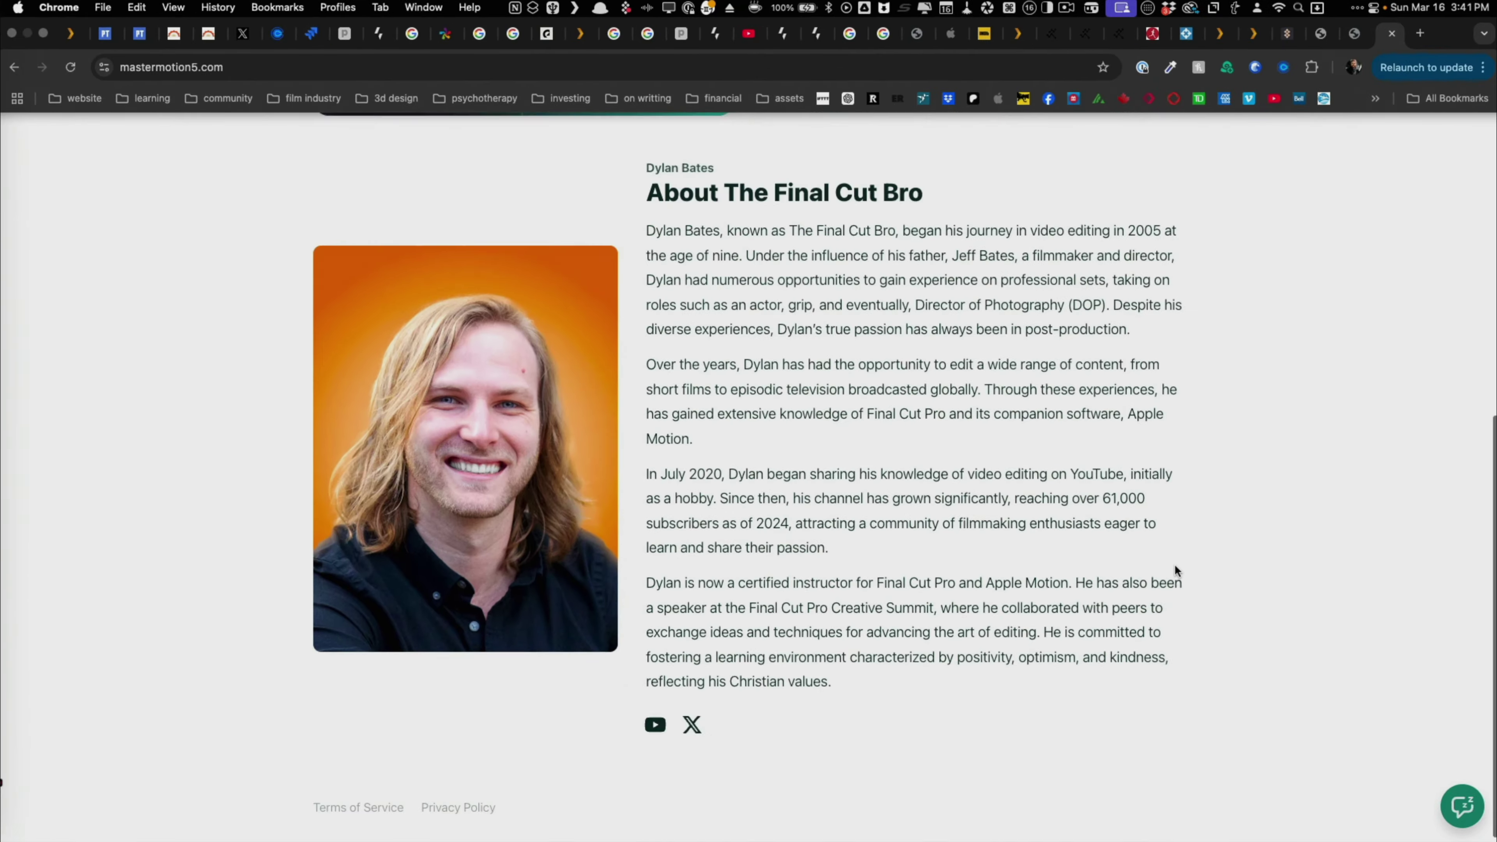
Switch to Chrome and look through the Apple Motion Masterclass page and its list of course modules
scroll(1175, 571, up, 10)
click(828, 386)
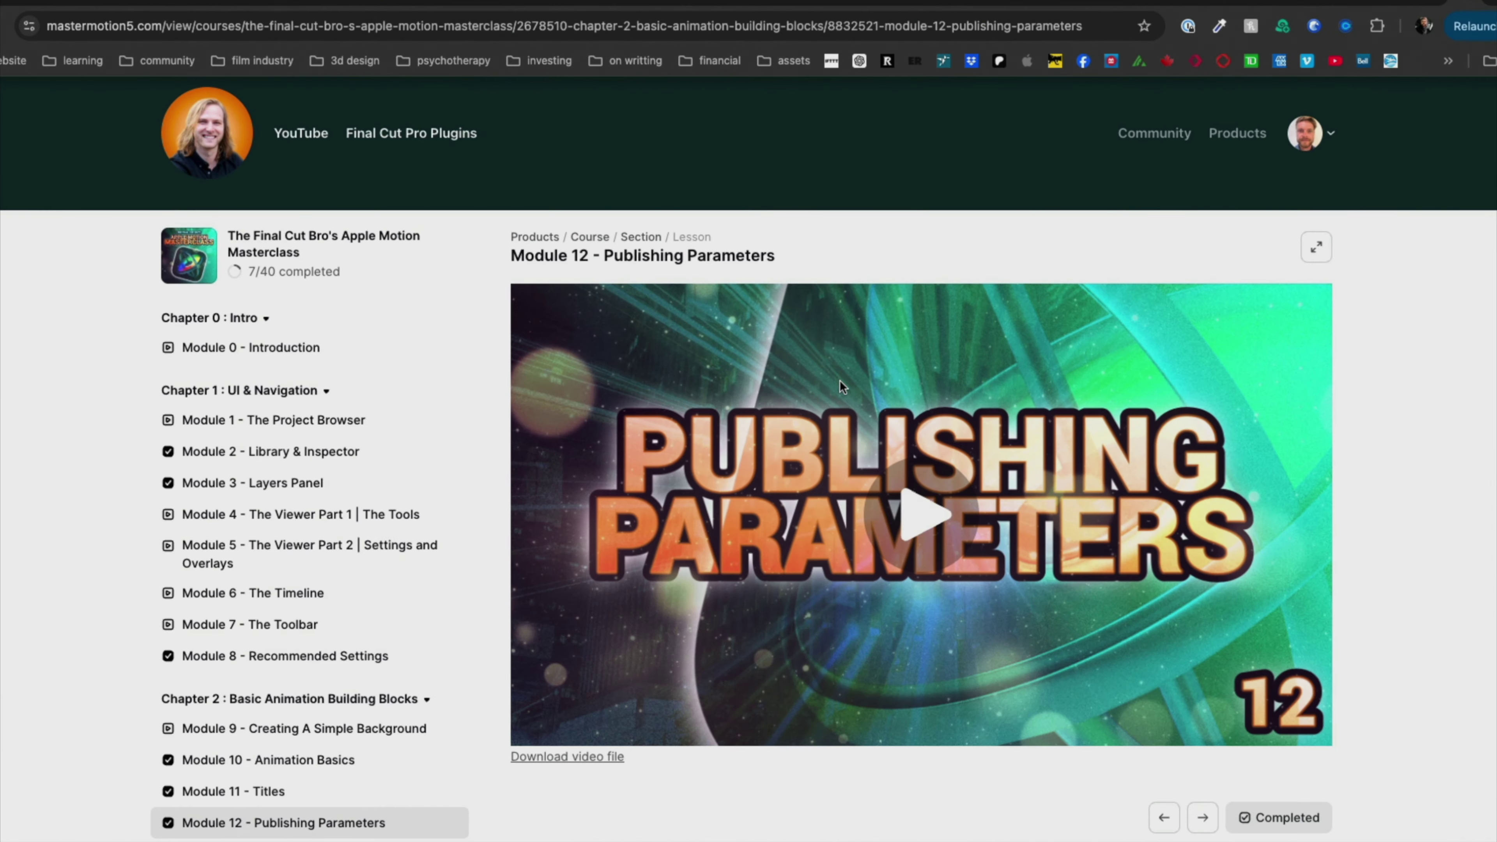
scroll(307, 456, down, 4)
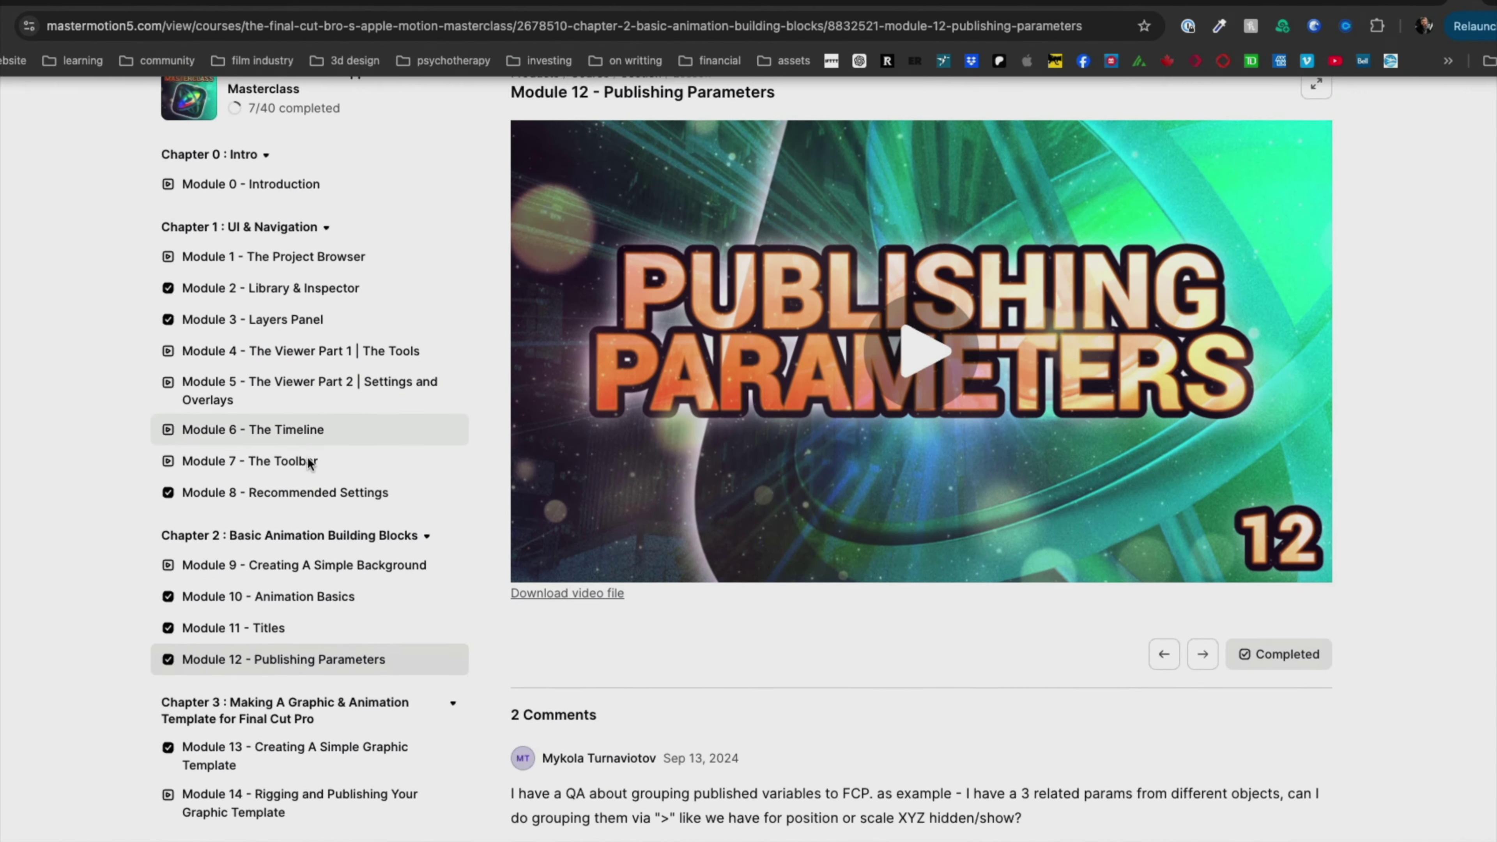
scroll(309, 459, down, 10)
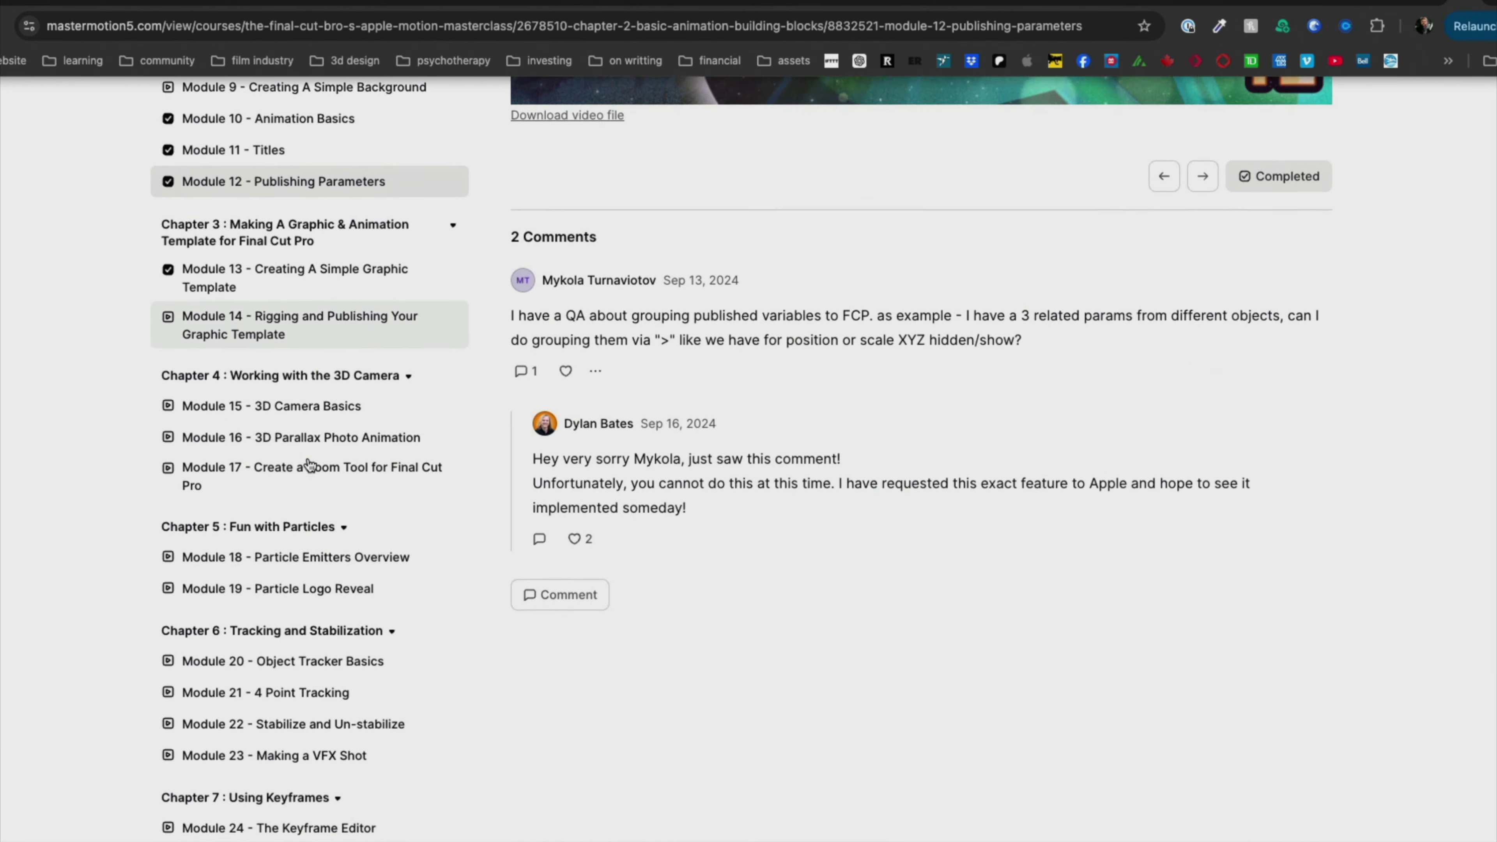
scroll(309, 465, down, 12)
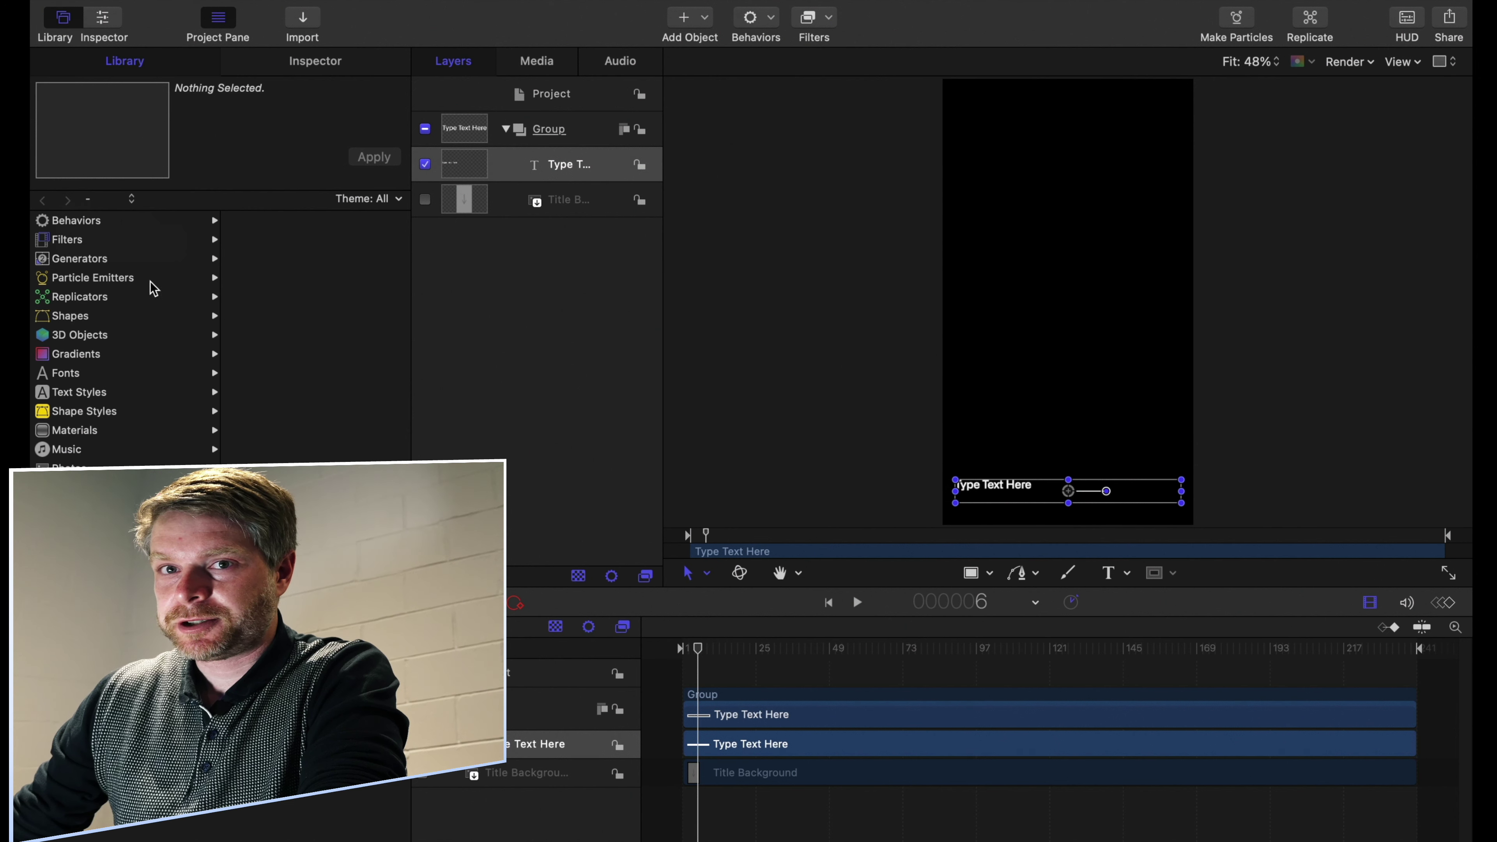
Examine the formatting settings of the "Type Text Here" placeholder in the new Motion title and scrub its opening frames
click(332, 65)
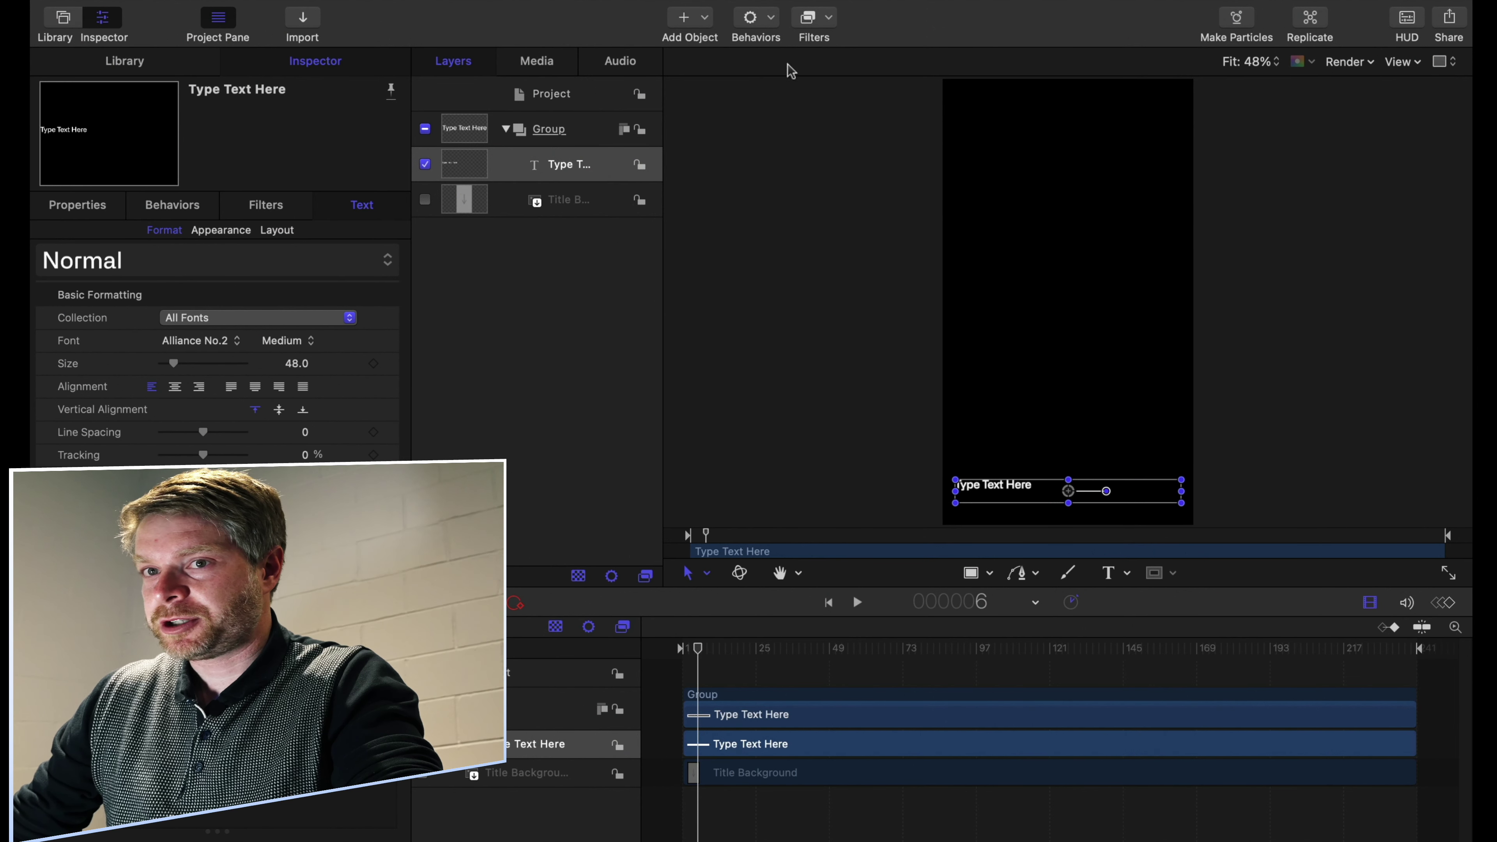
mouse_move(652, 6)
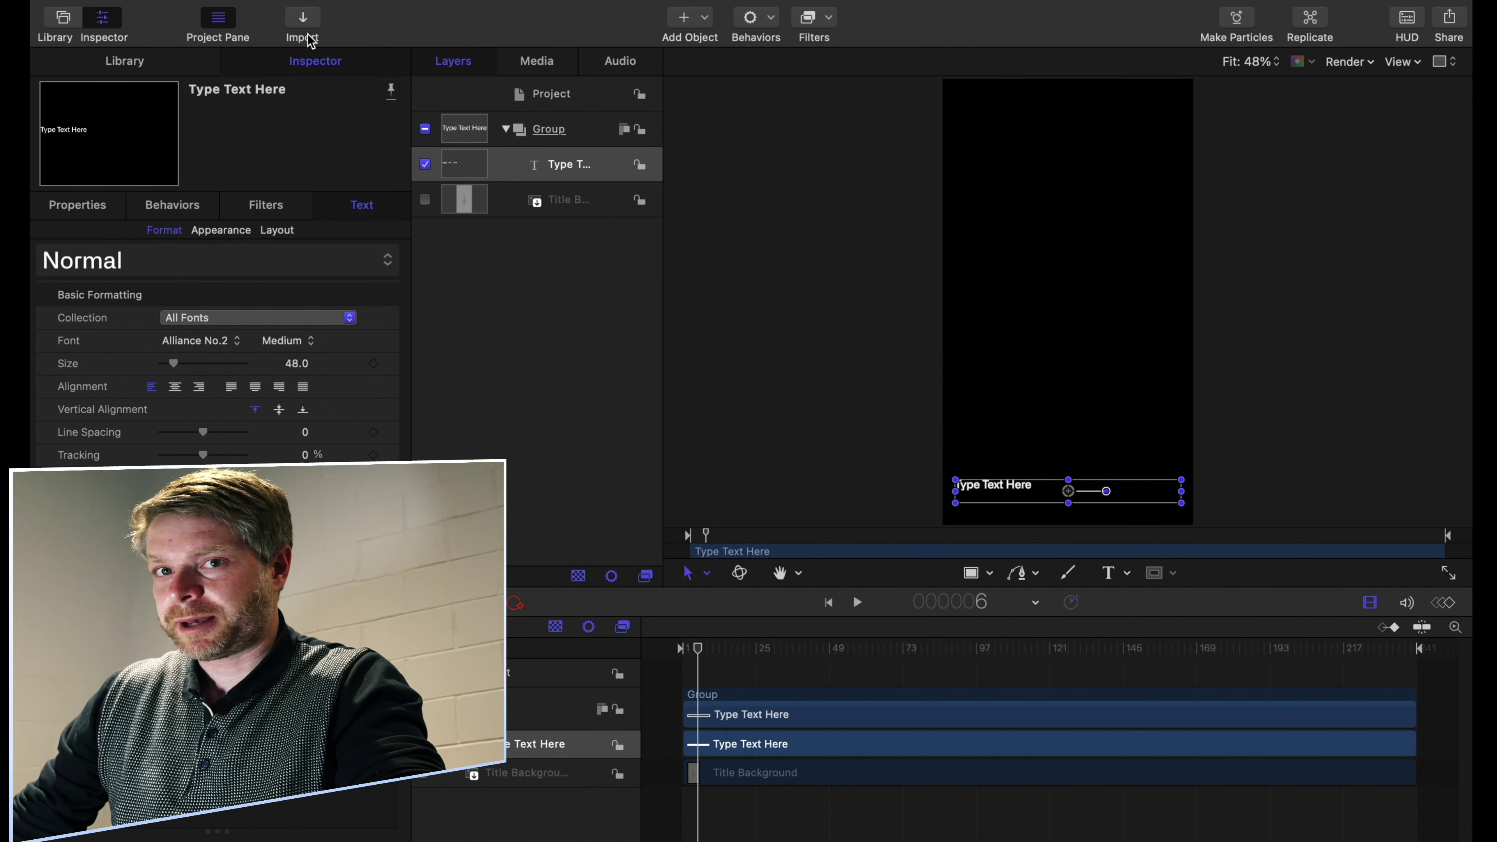
drag(700, 649, 743, 649)
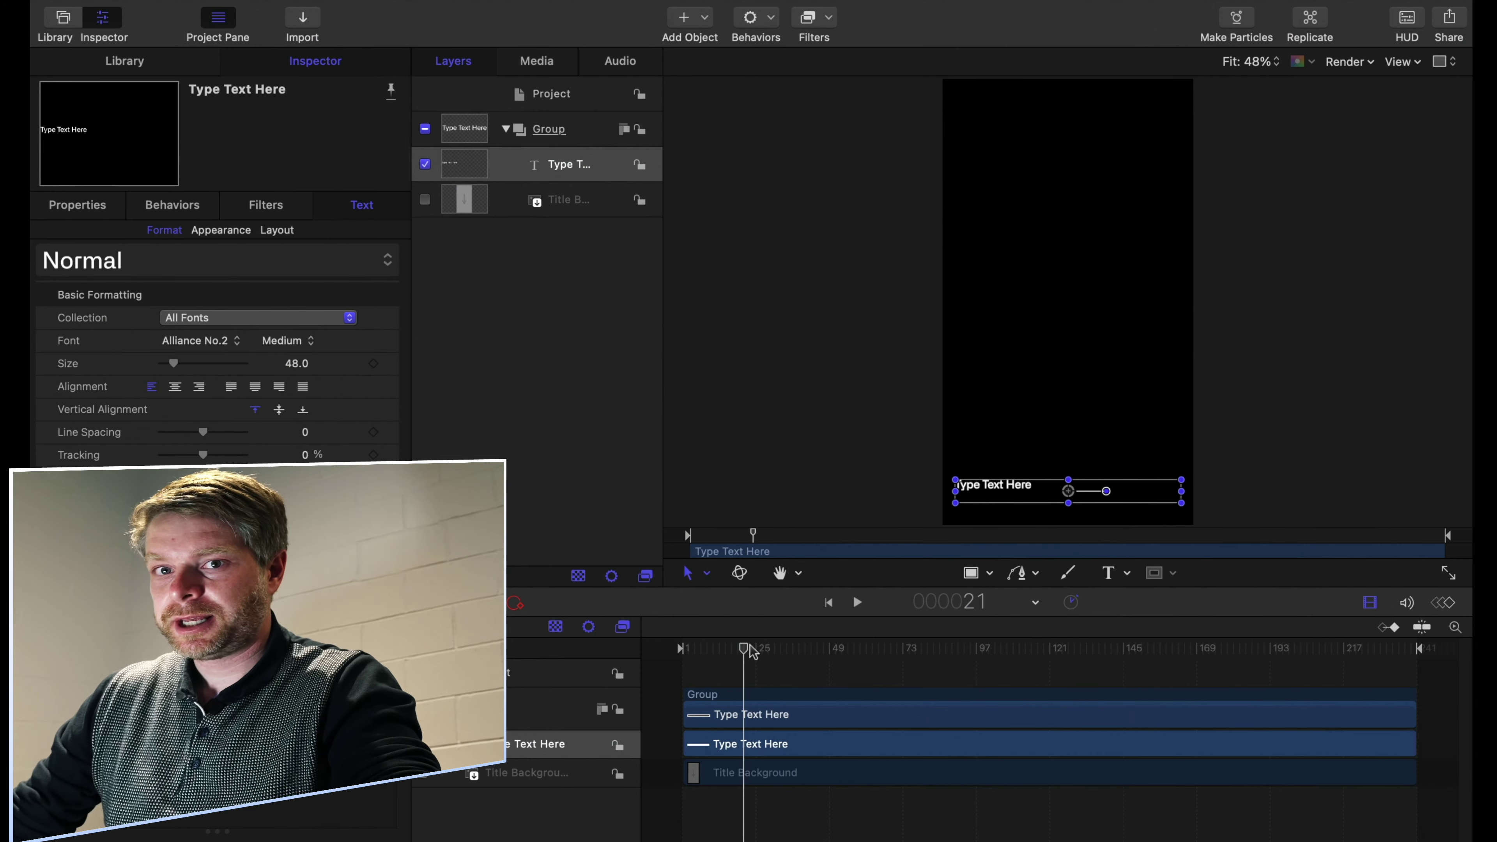
drag(749, 649, 725, 647)
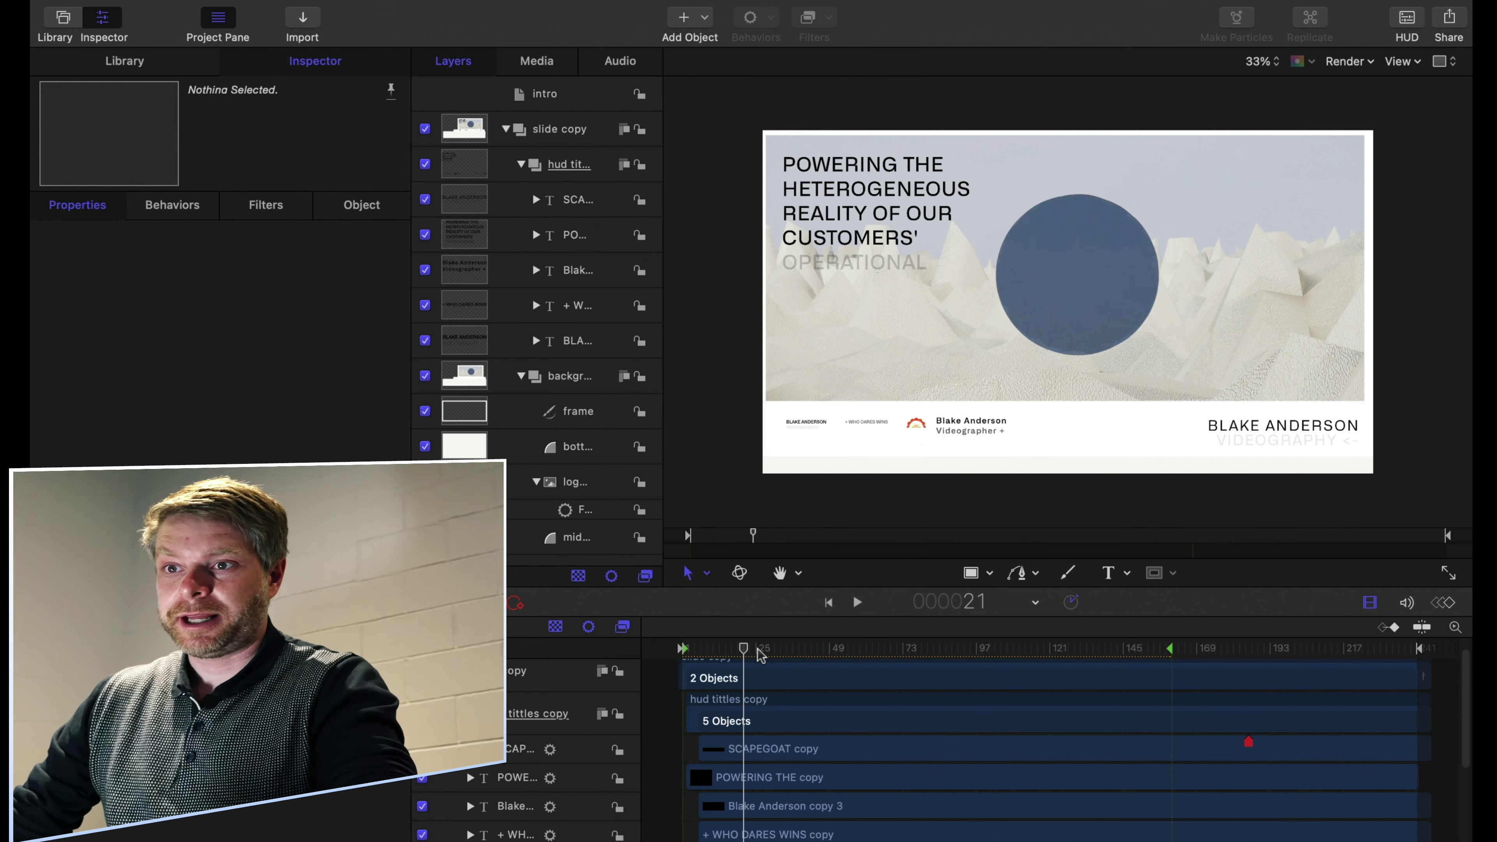
Scrub through the intro project's slide animation and collapse the hud tittles copy and background groups in the timeline
drag(760, 654, 1154, 691)
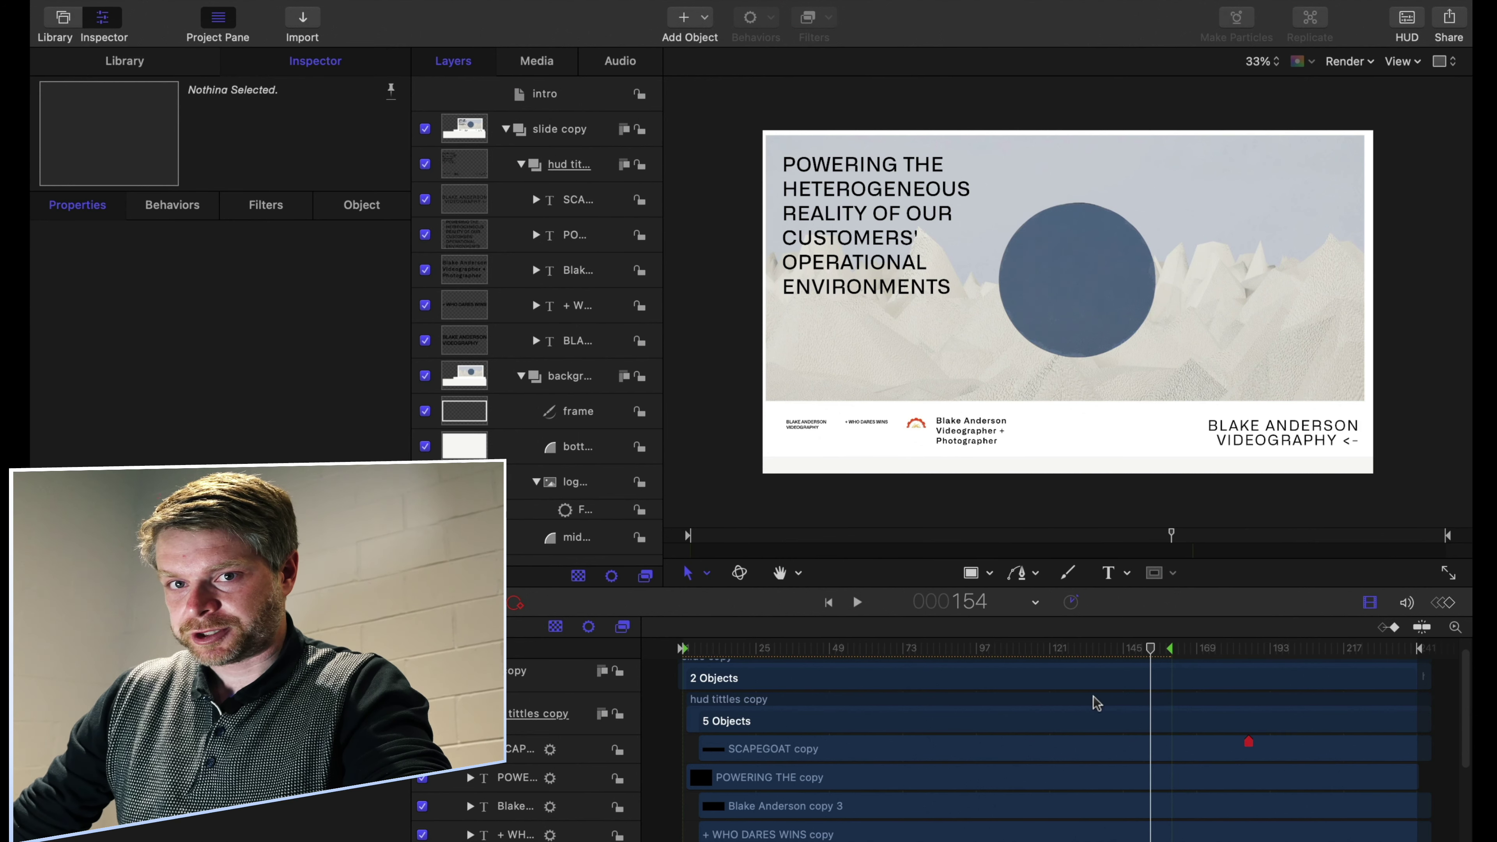
drag(1012, 651, 772, 726)
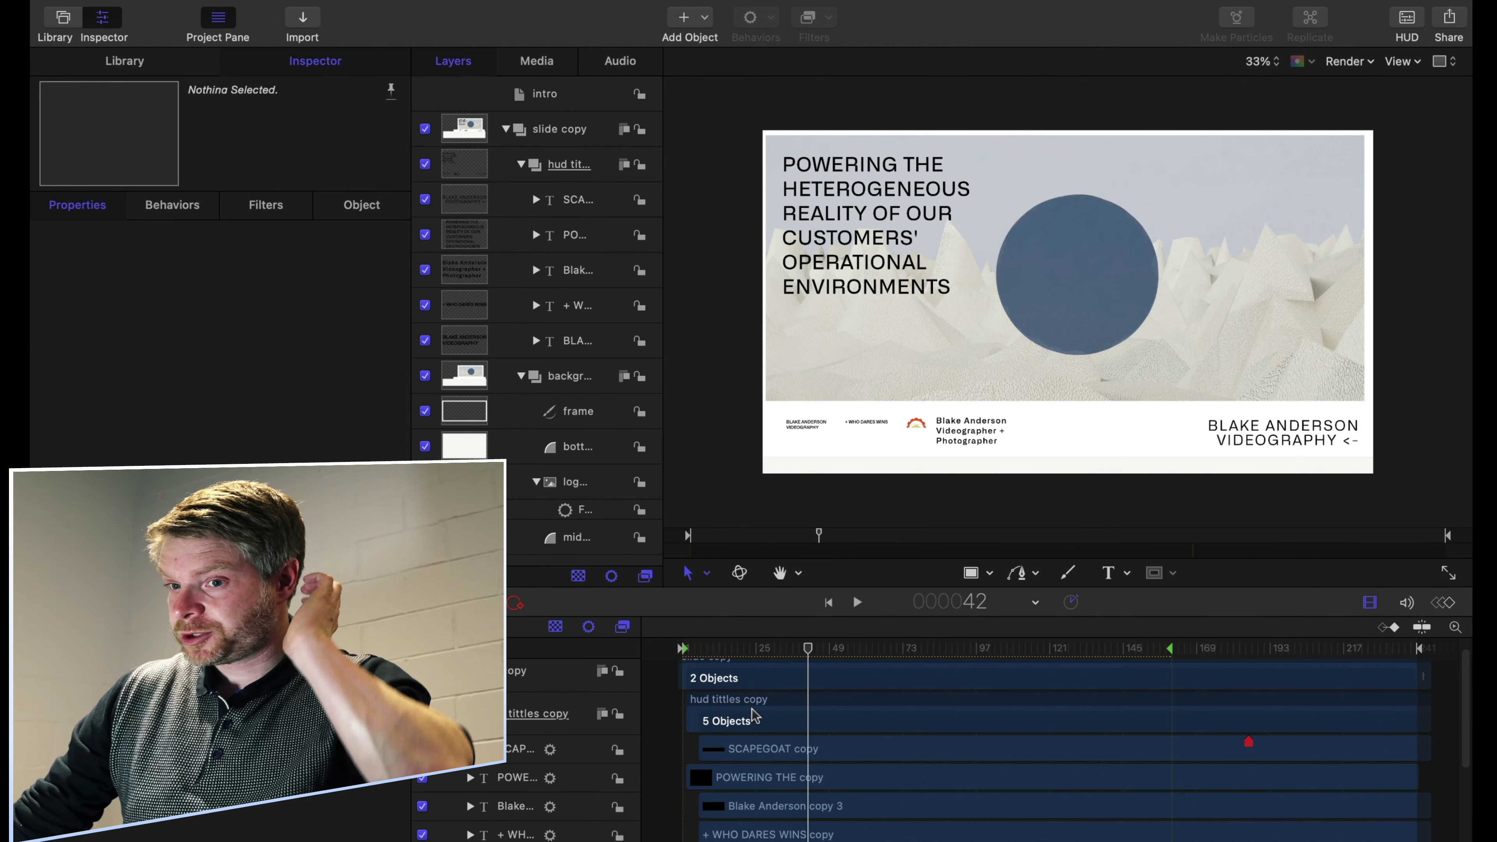
click(457, 713)
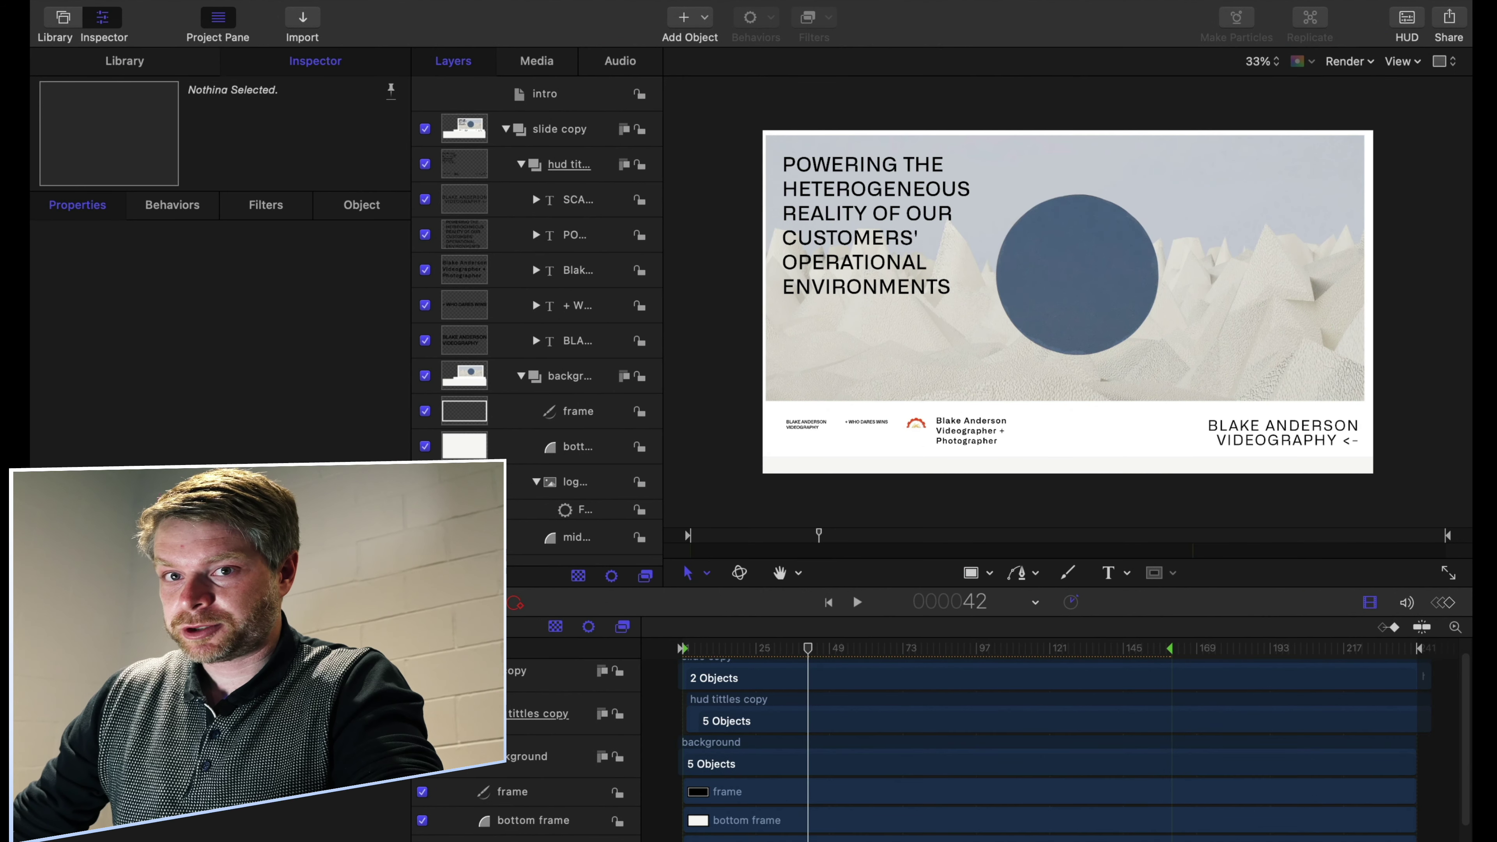
click(458, 757)
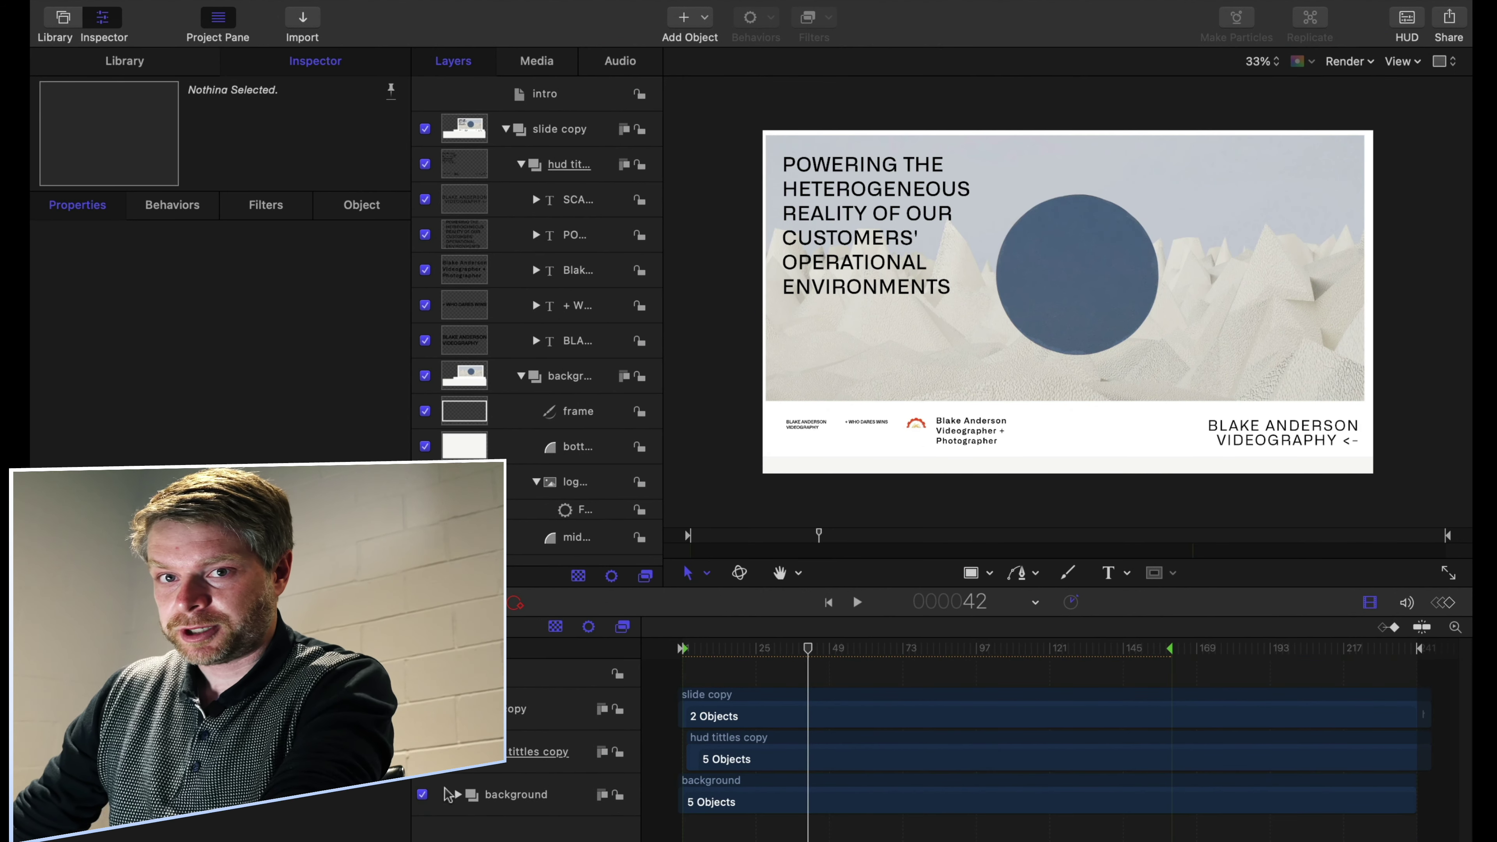
Rename the hud tittles copy group to "hud titles"
click(535, 757)
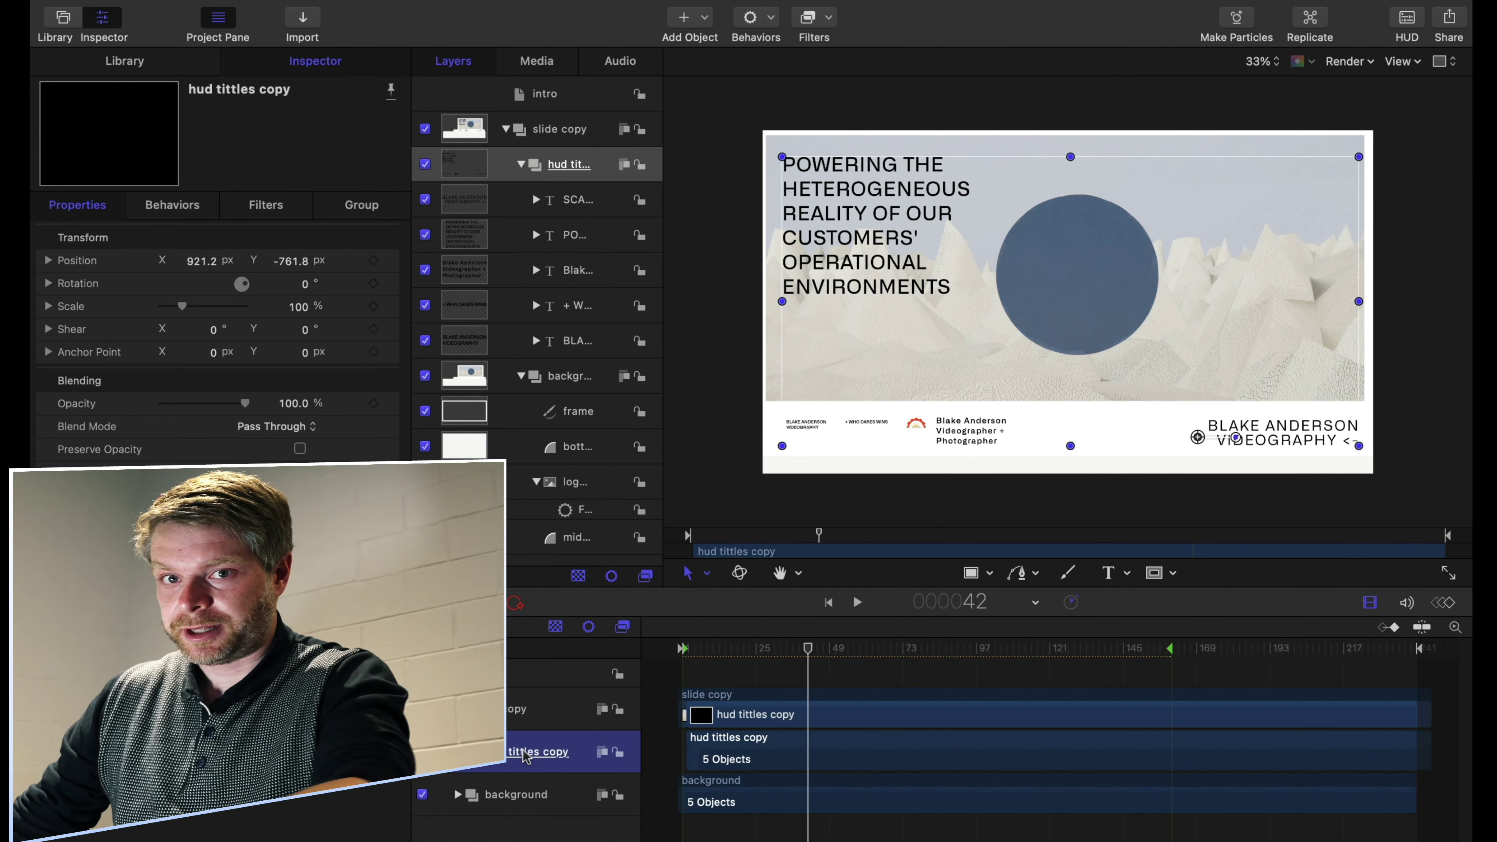
click(527, 757)
key(BackSpace)
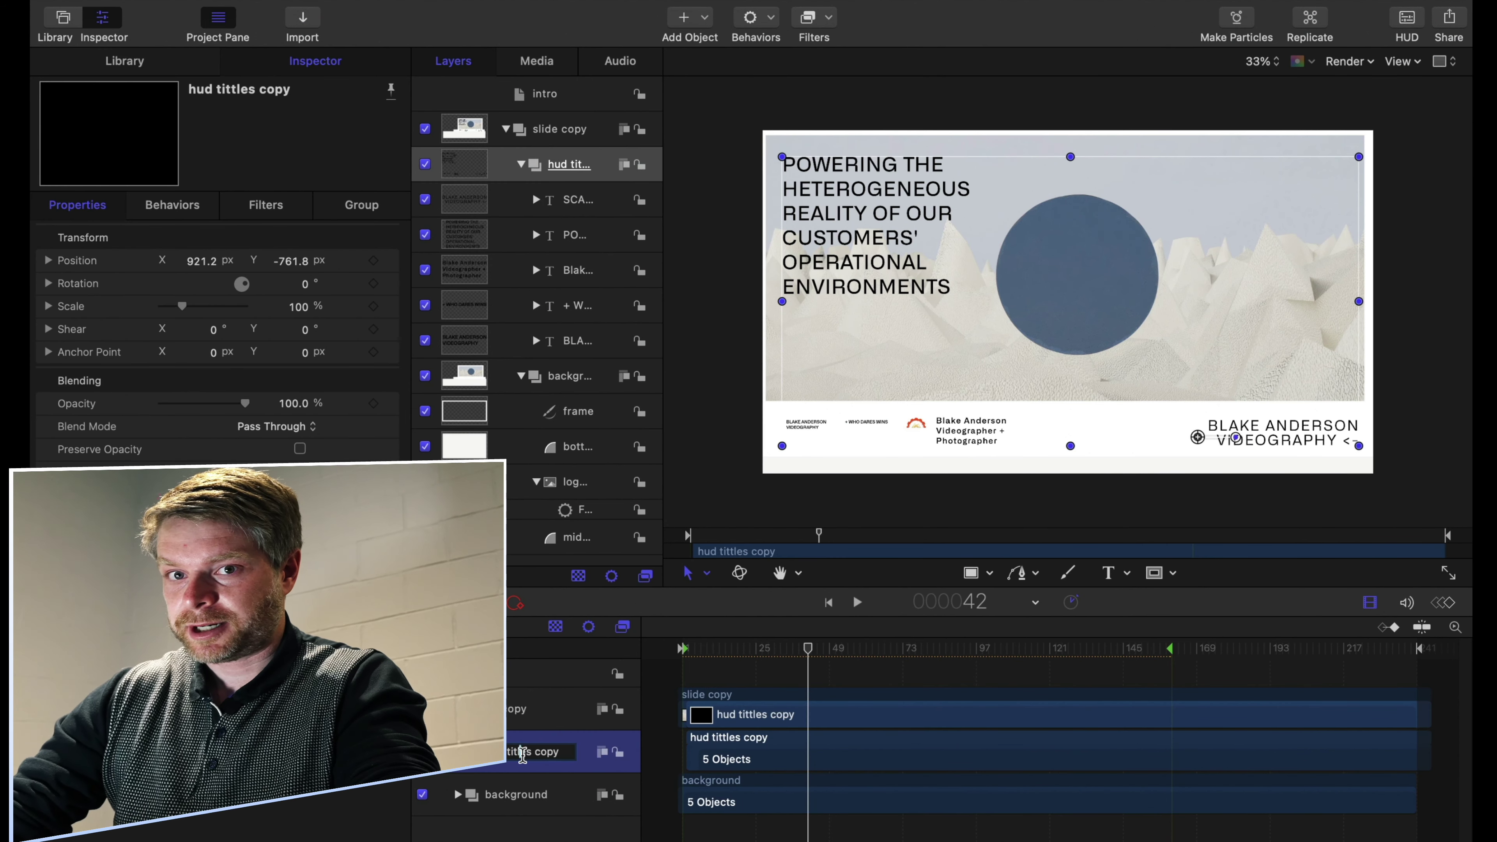
key(Delete)
key(Delete)
key(Delete)
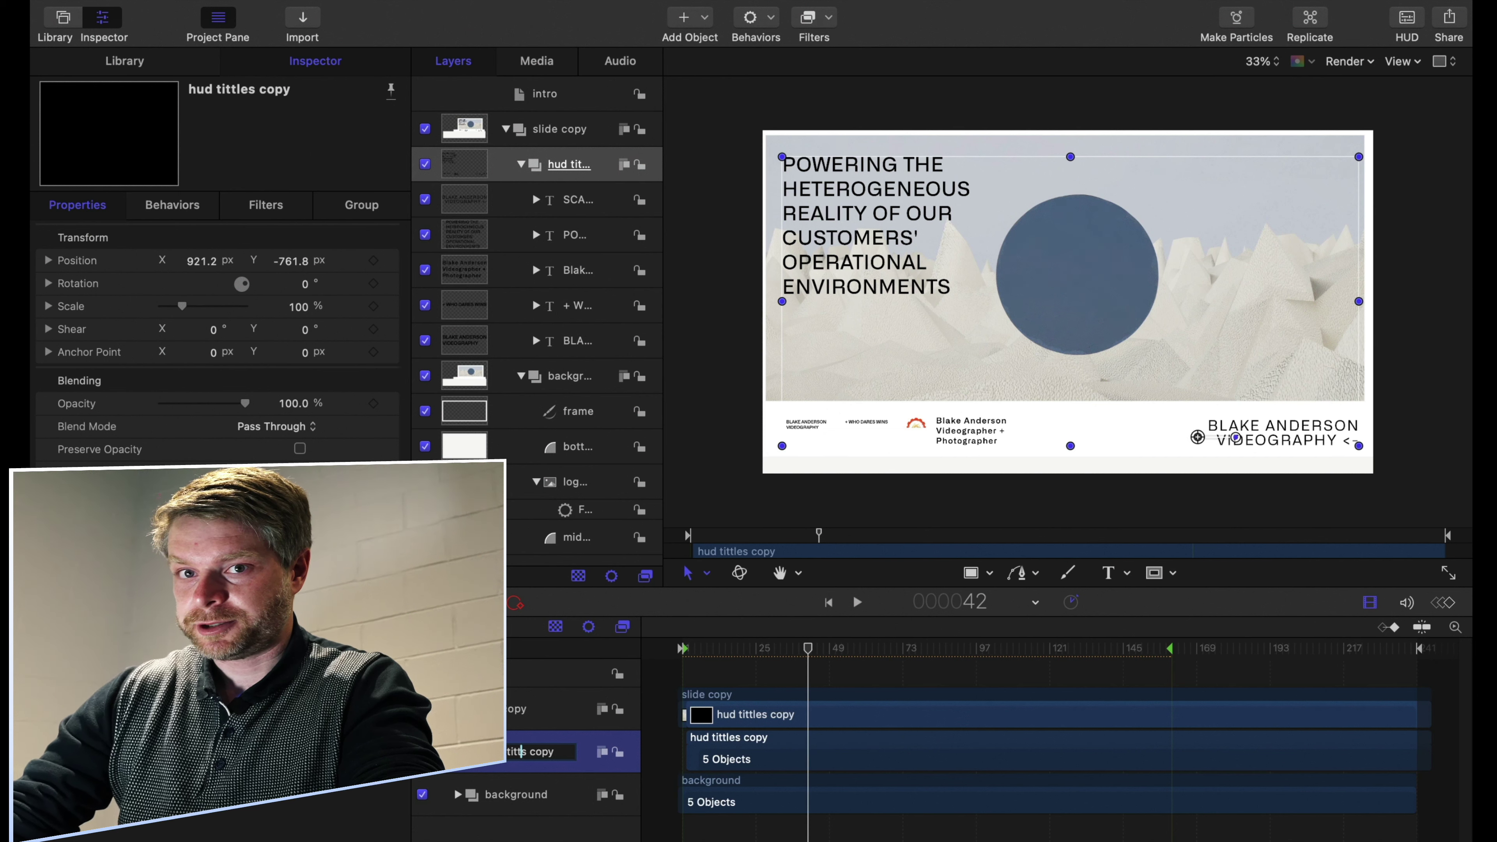
text(itles)
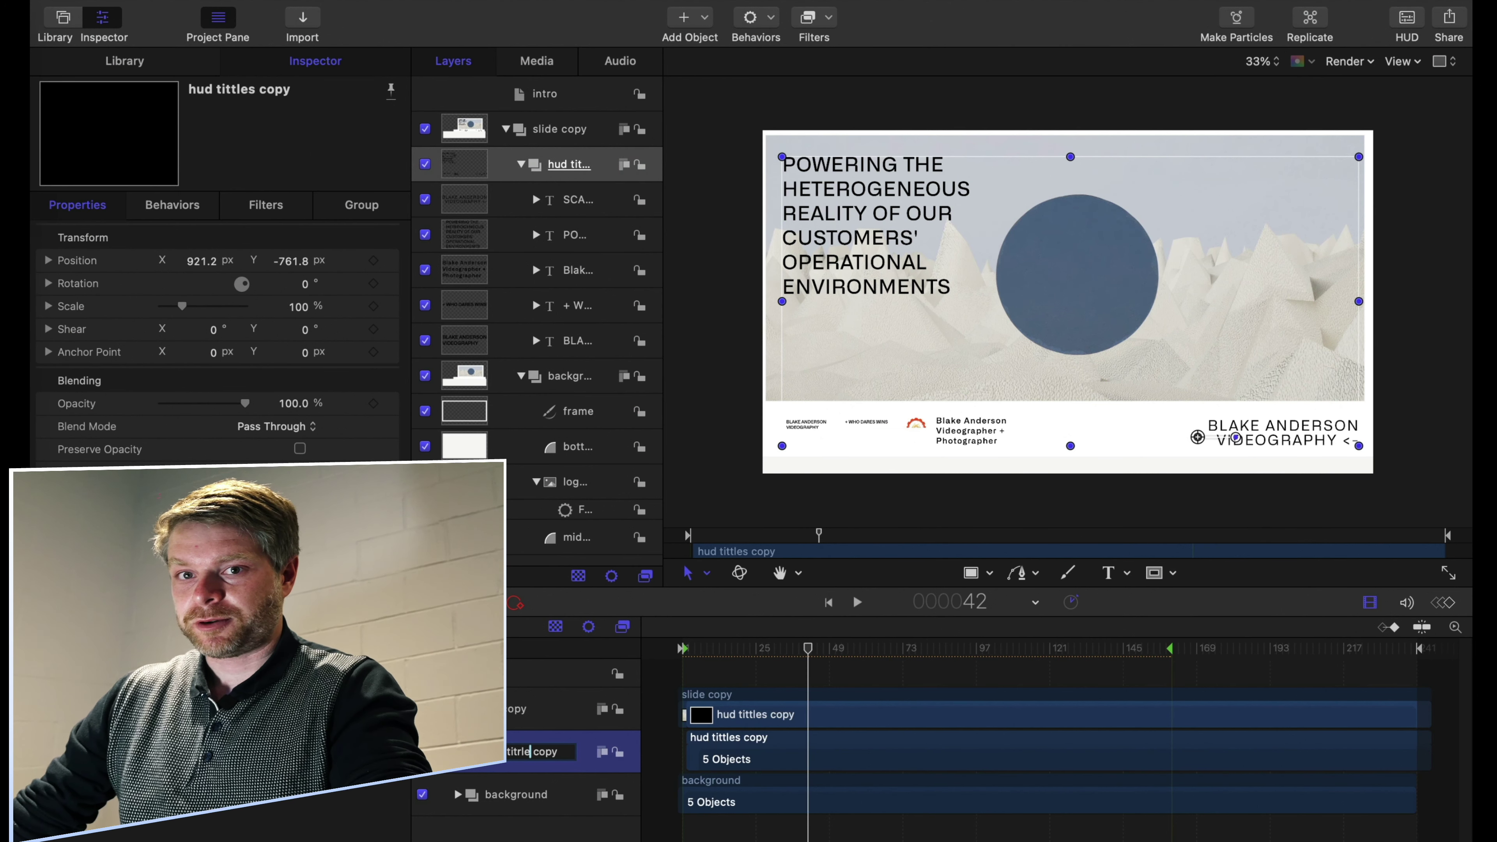
key(Delete)
key(Delete)
key(Delete)
key(Delete)
key(Delete)
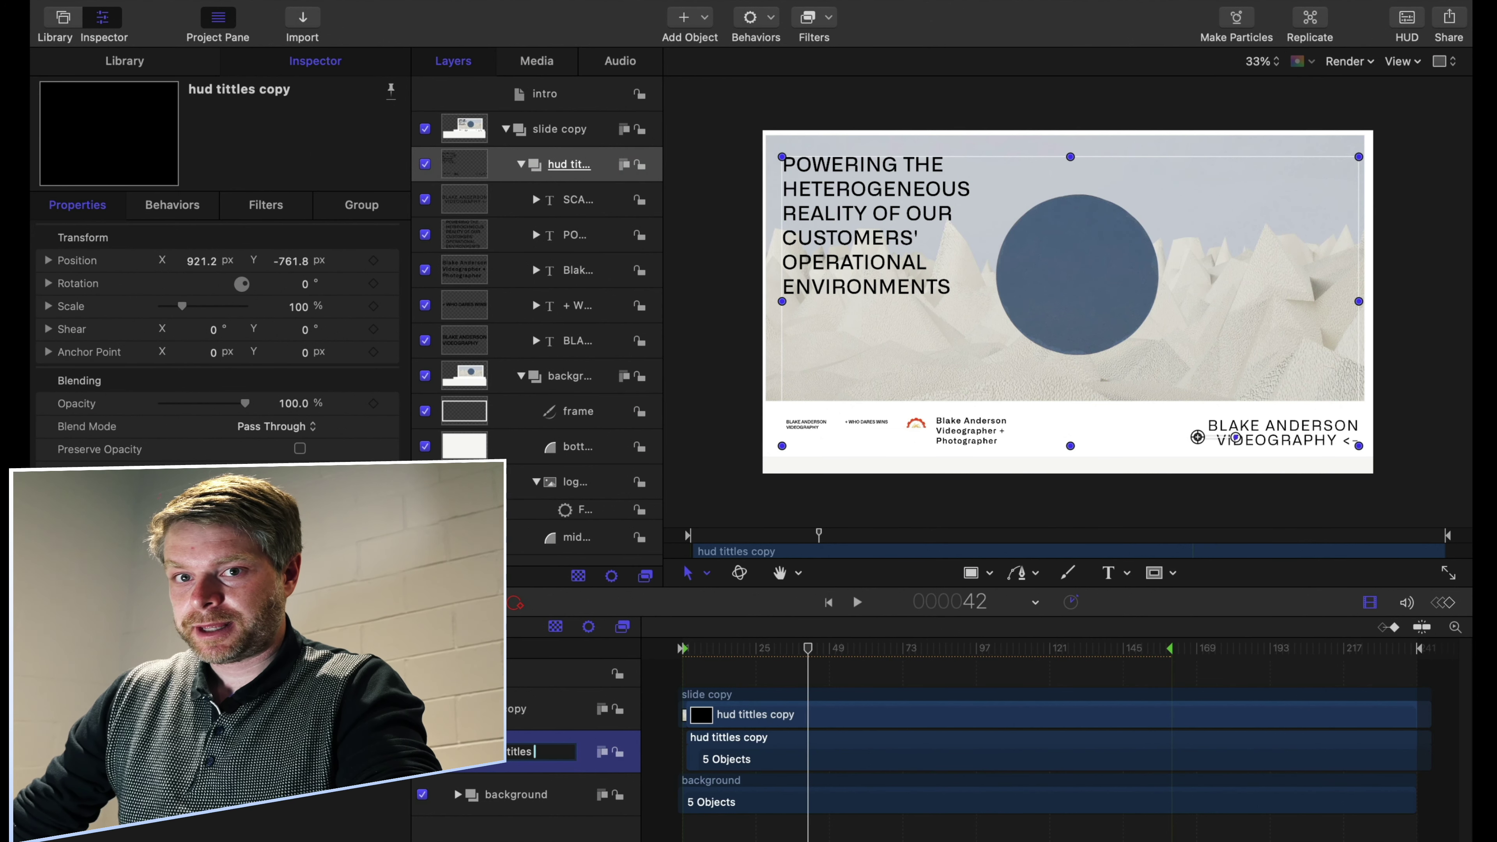
key(Return)
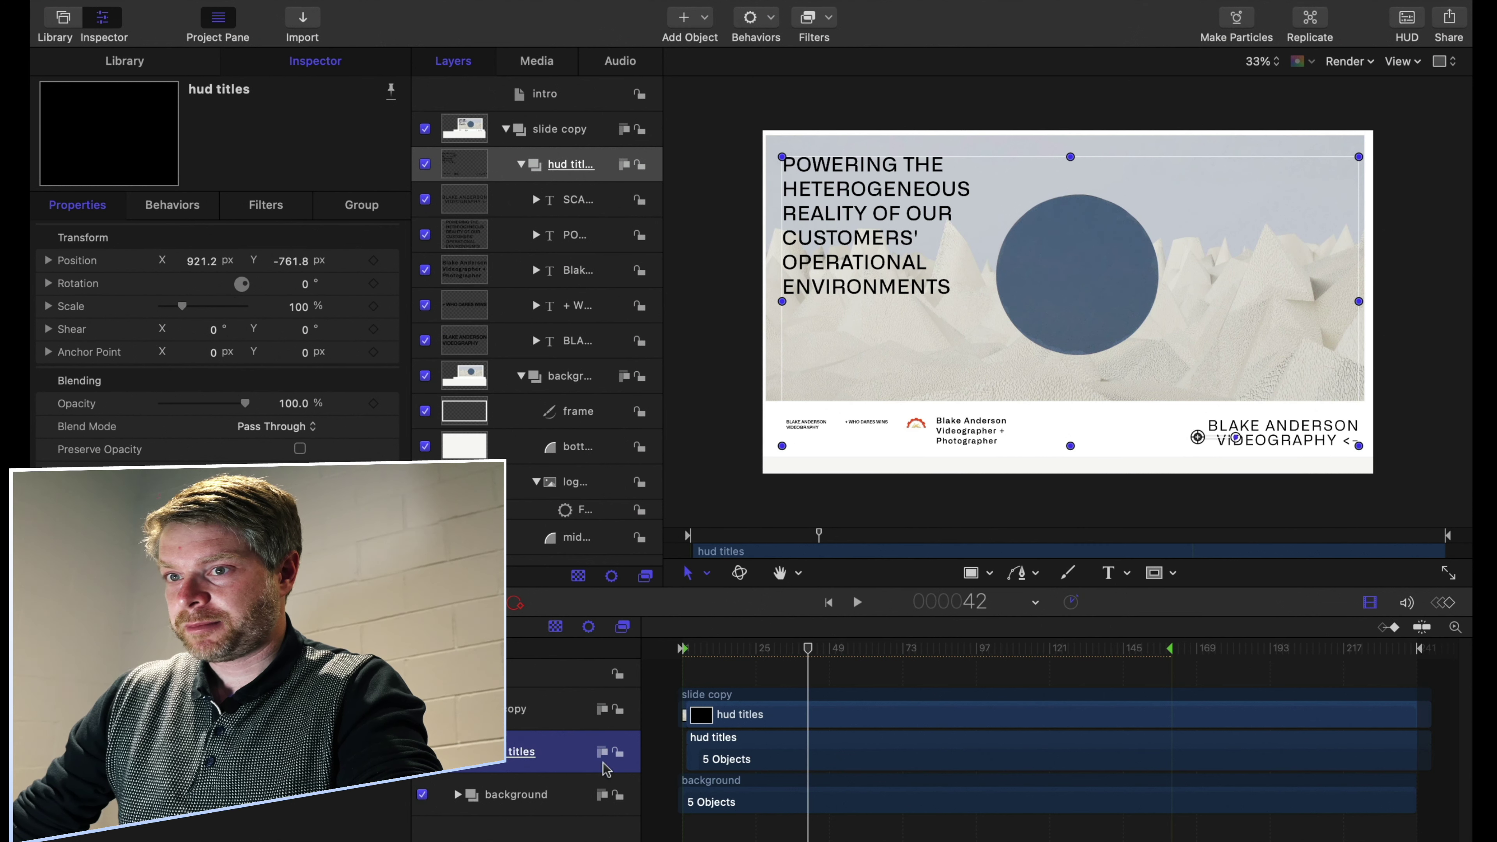
Move the playhead back to frame 20 and expand the hud titles group in the timeline to show its text layers
drag(812, 658, 740, 659)
click(459, 752)
scroll(512, 778, down, 3)
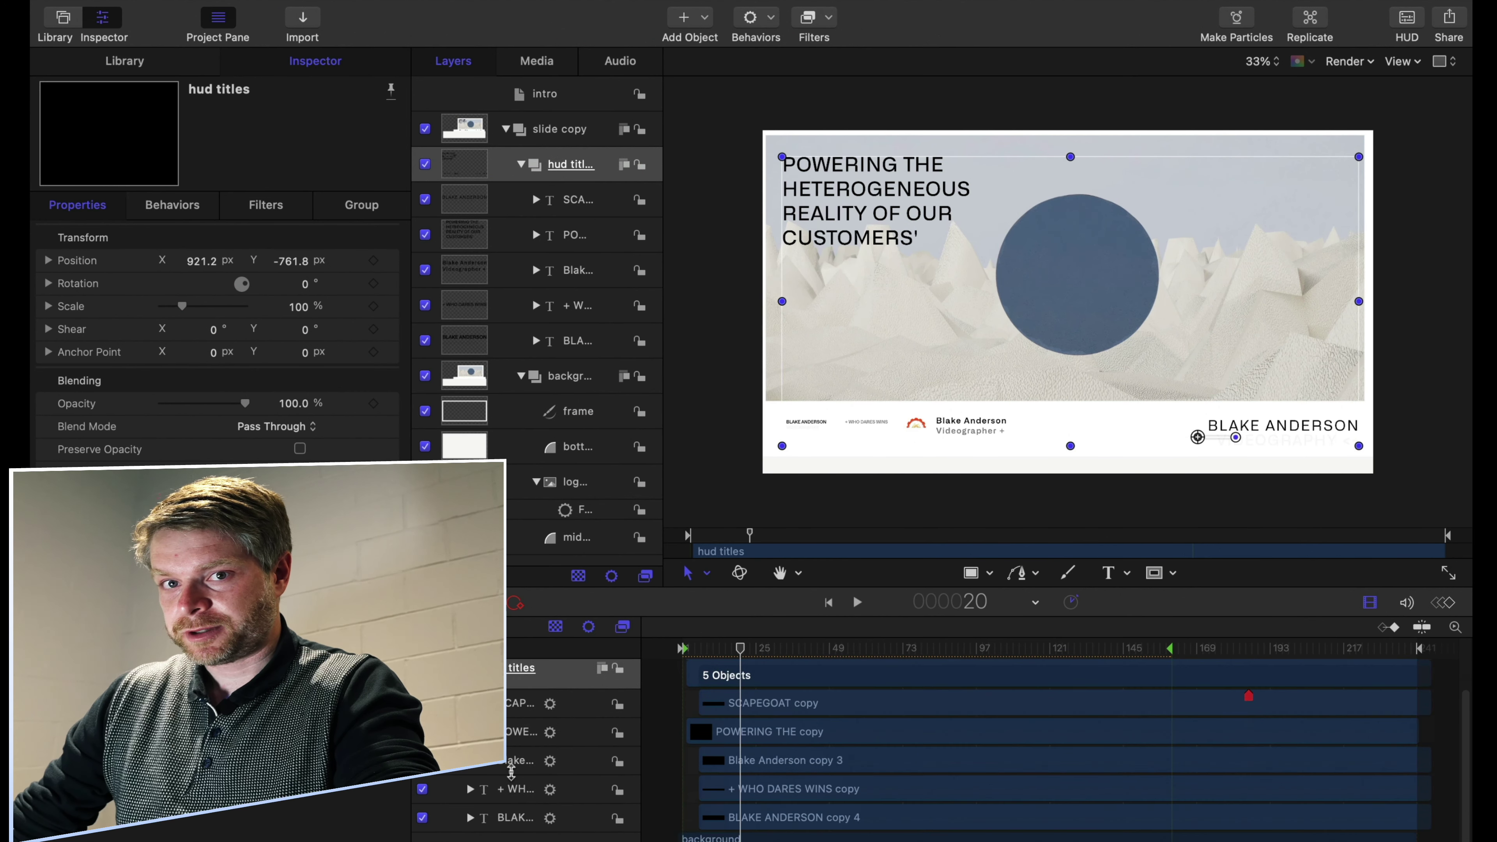
Expand the SCAPEGOAT copy layer in the timeline to show its Fade Lines In behavior and scrub ahead to frame 104
click(470, 704)
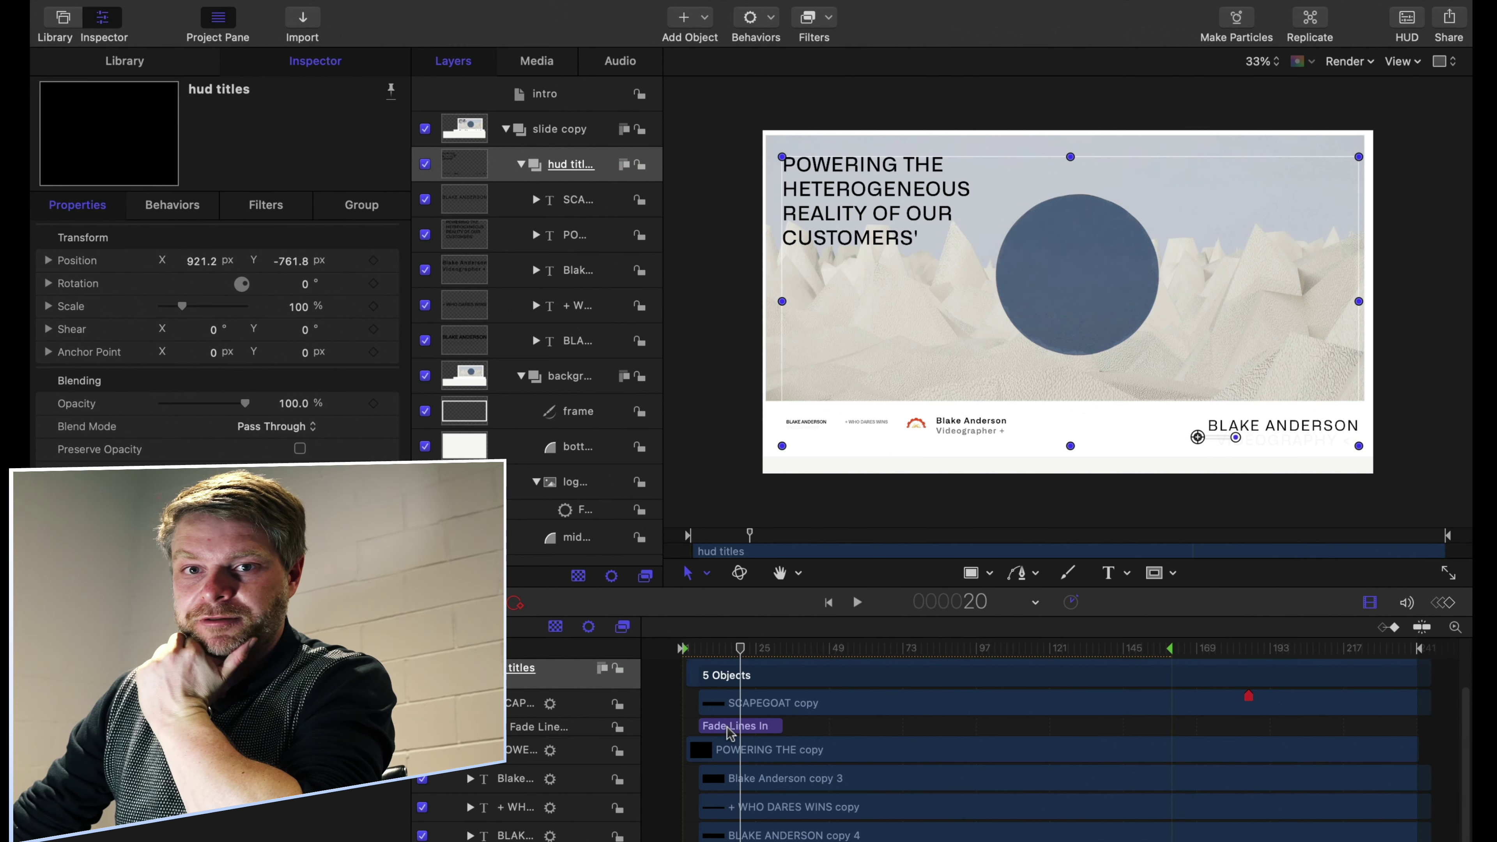
drag(750, 654, 997, 684)
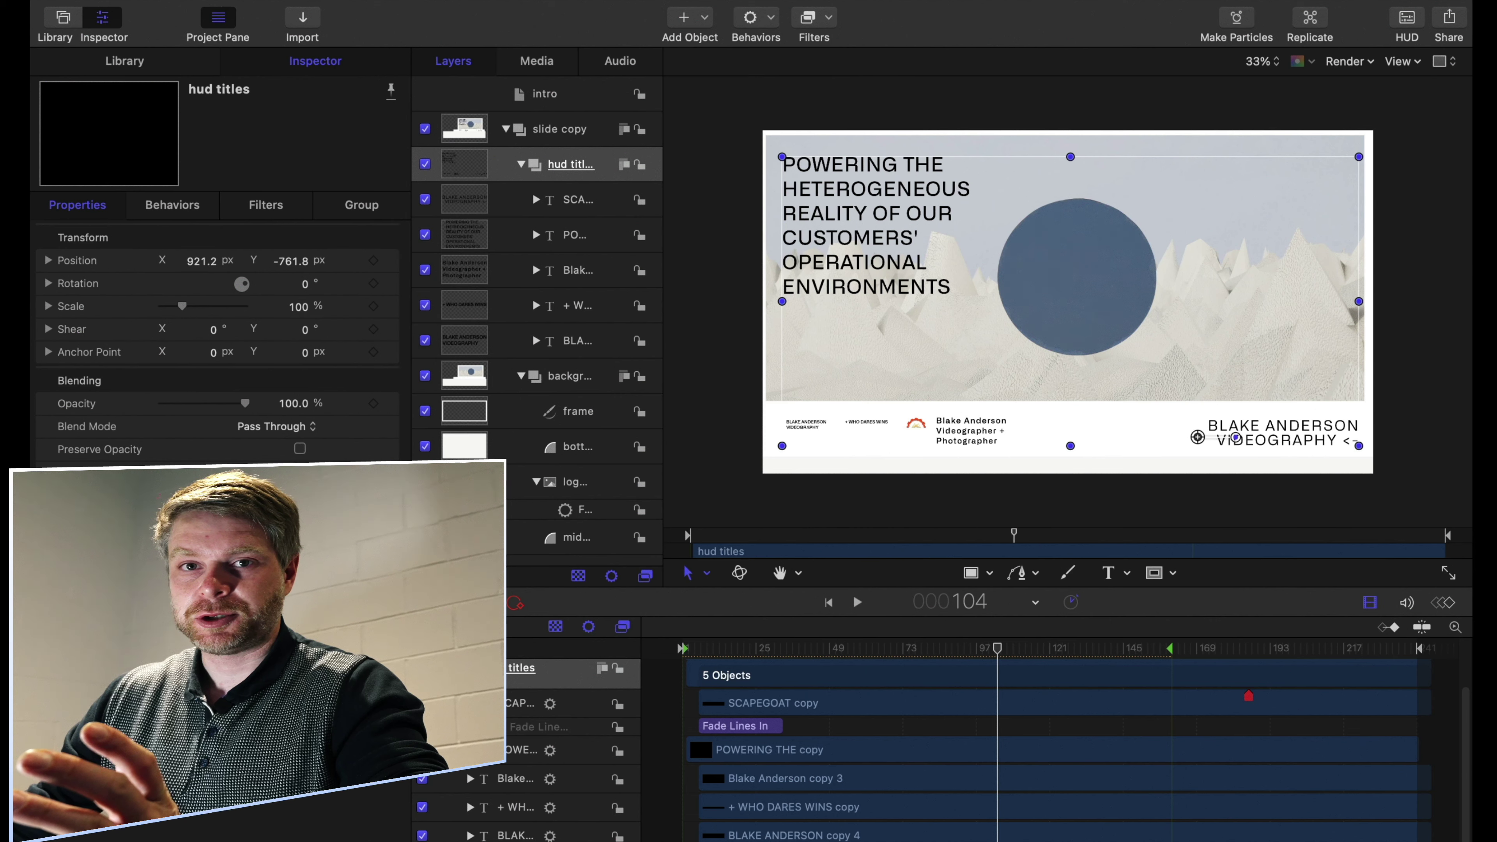
Try to publish the project as a Final Cut Pro title template named "intro" in the *videography category with no theme
mouse_move(222, 1)
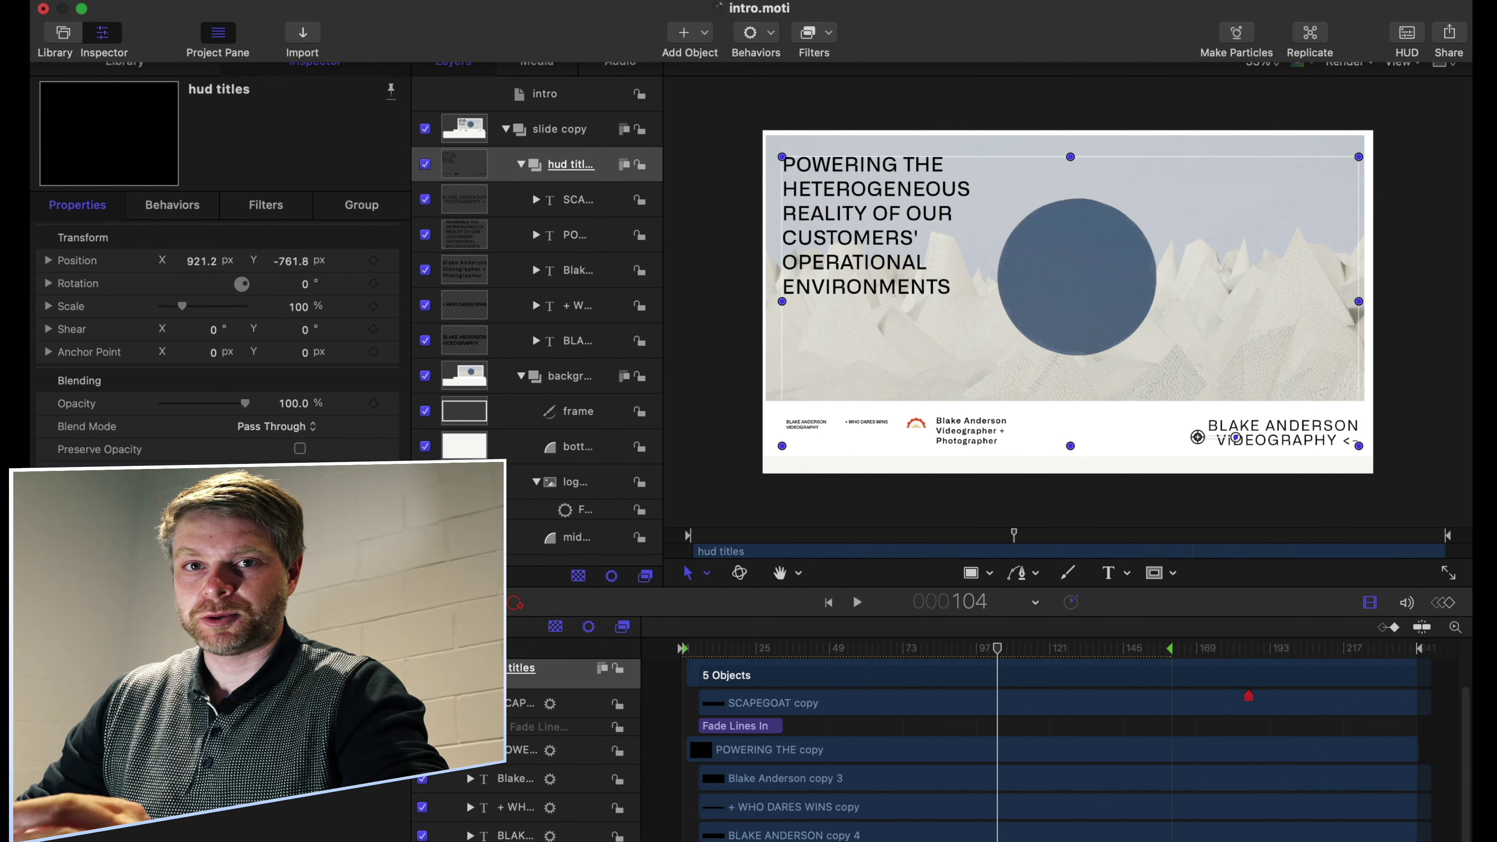
click(165, 8)
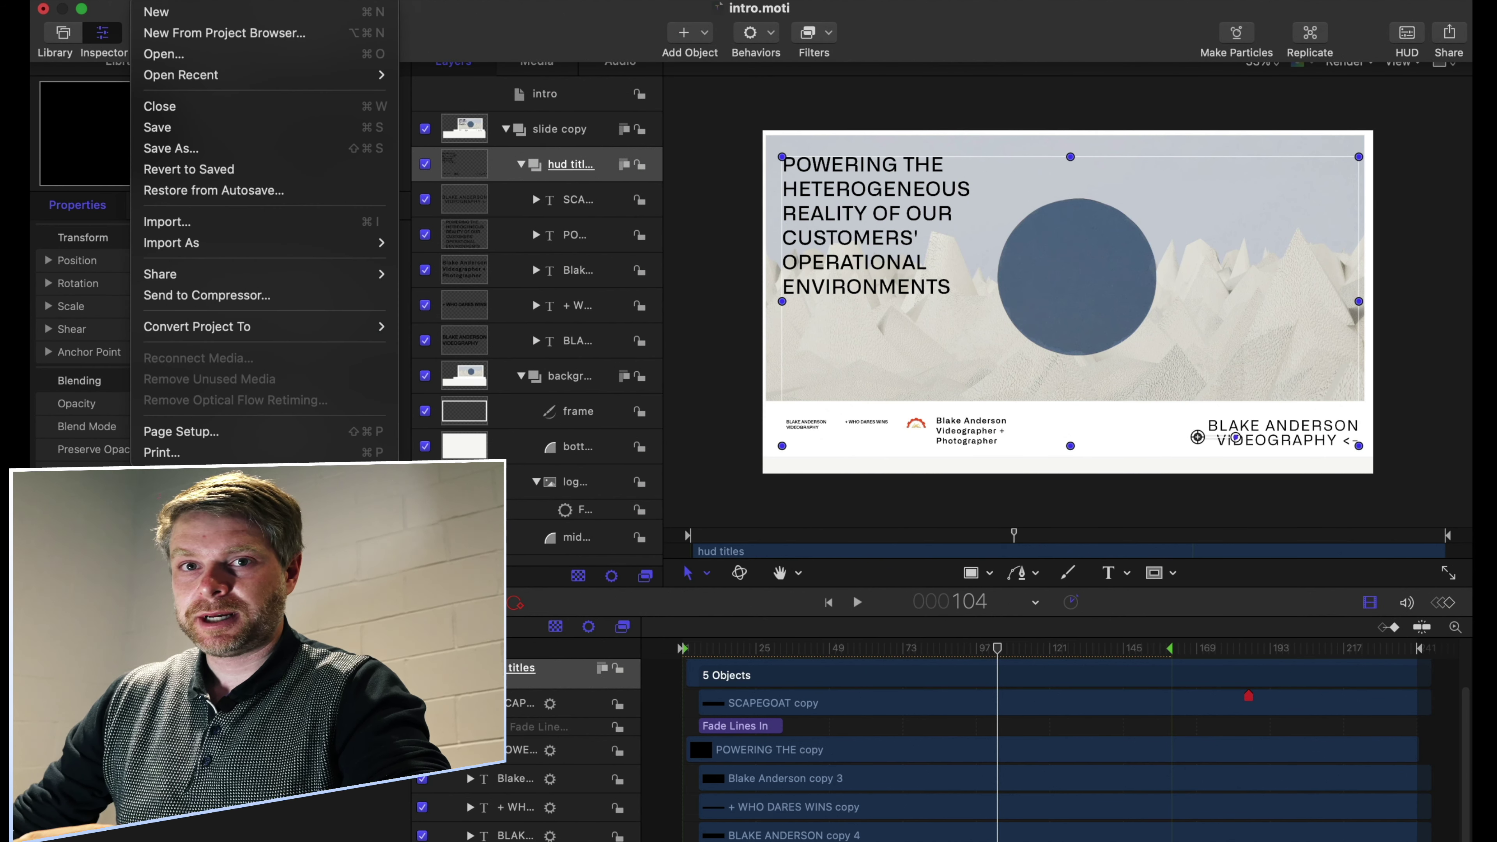
click(178, 154)
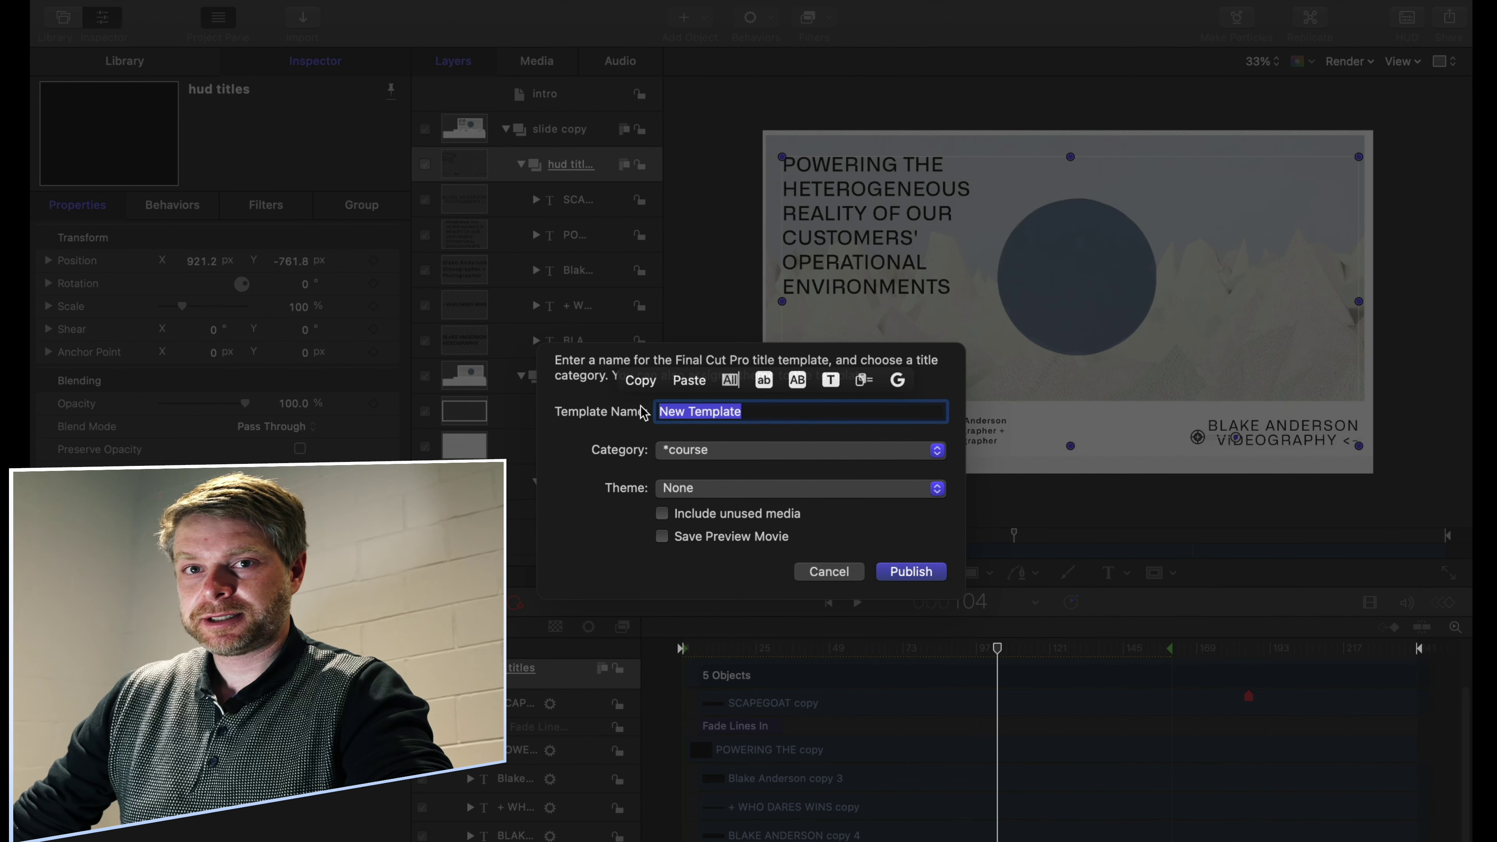
text(intro)
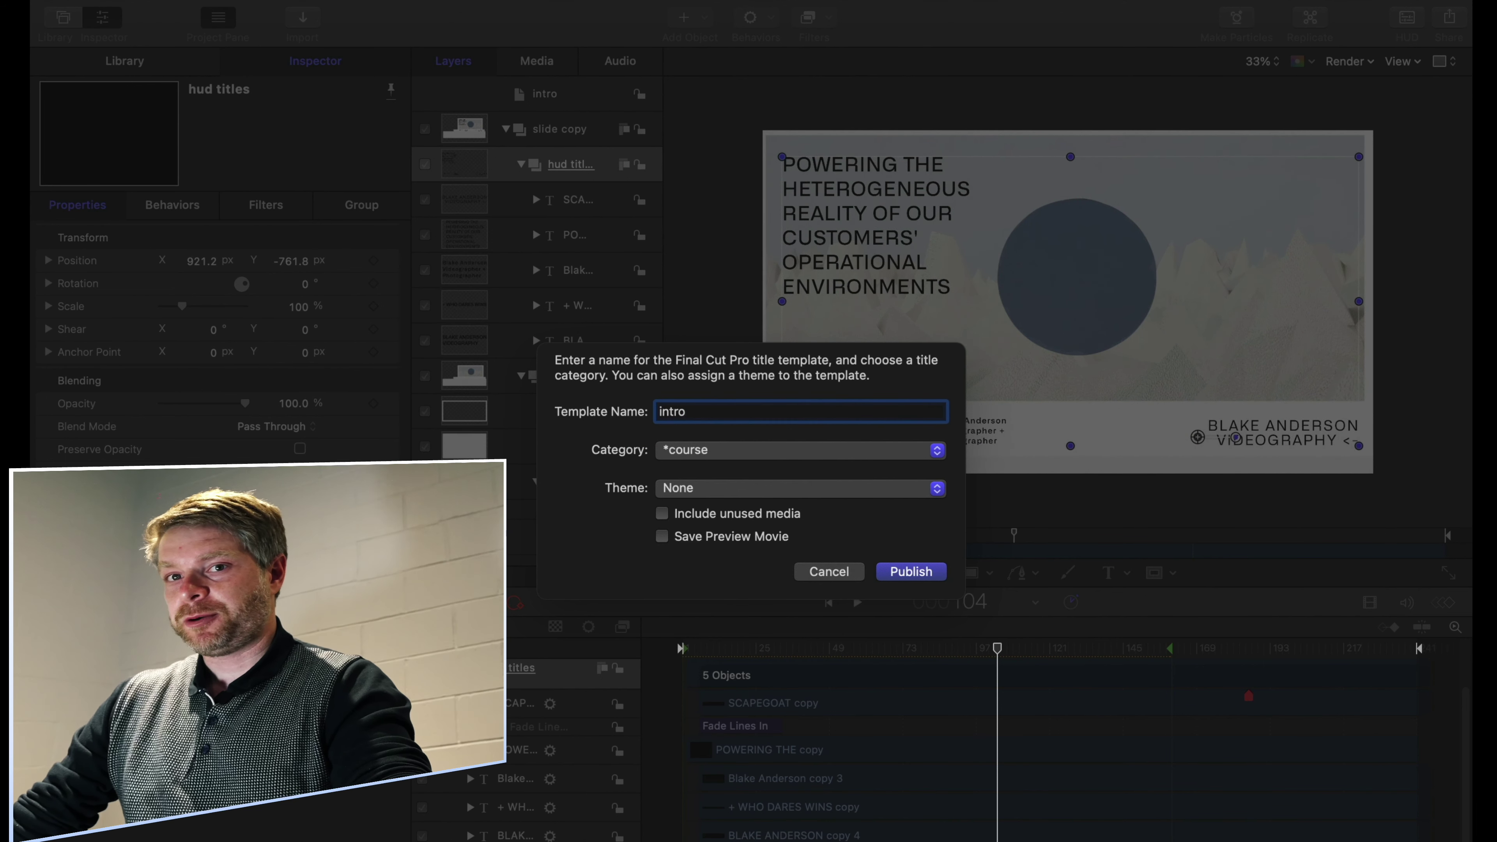
click(715, 451)
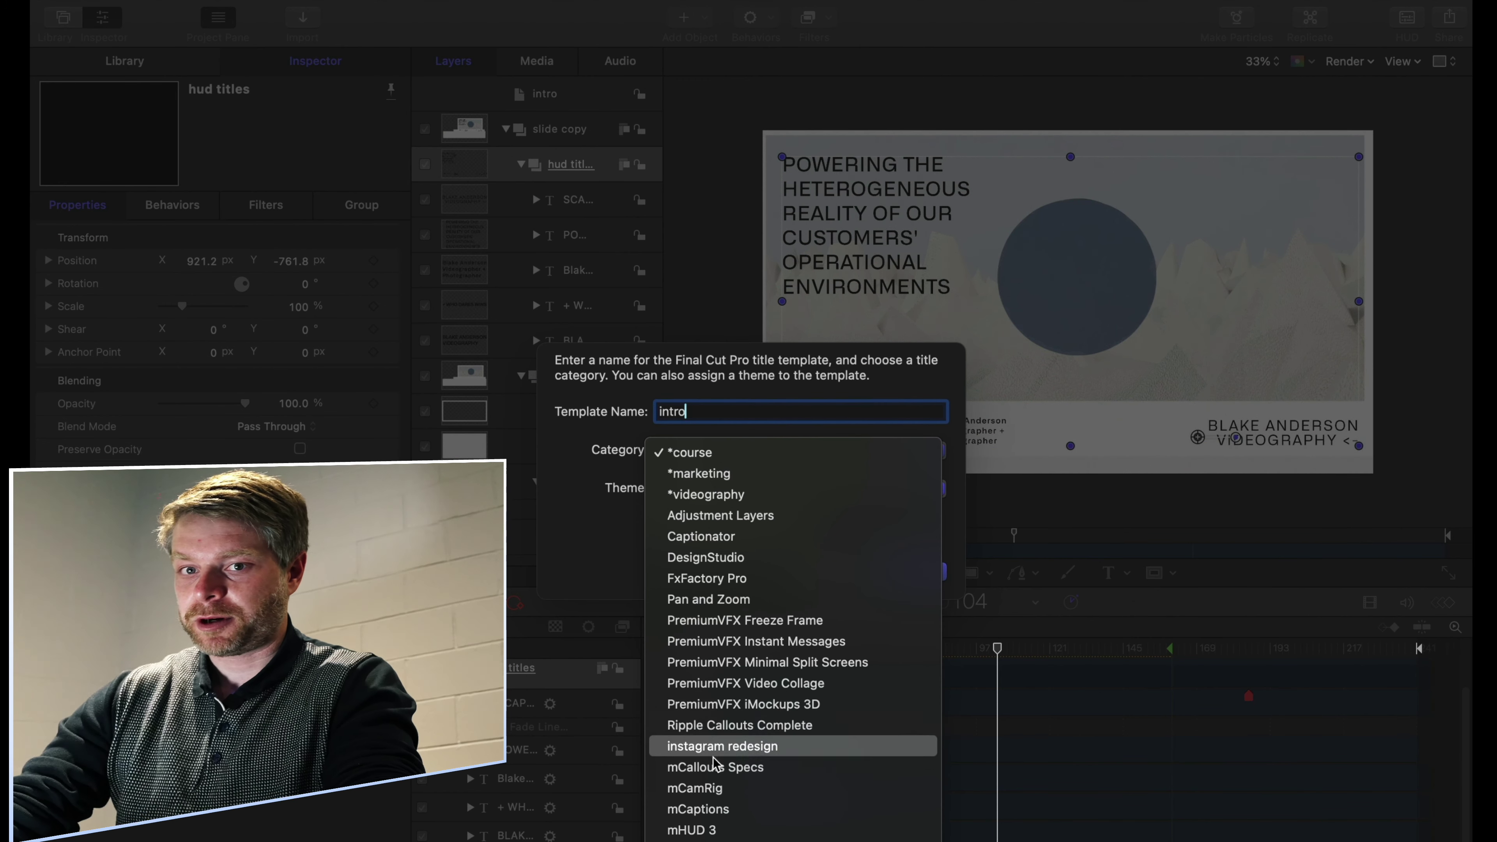
click(687, 499)
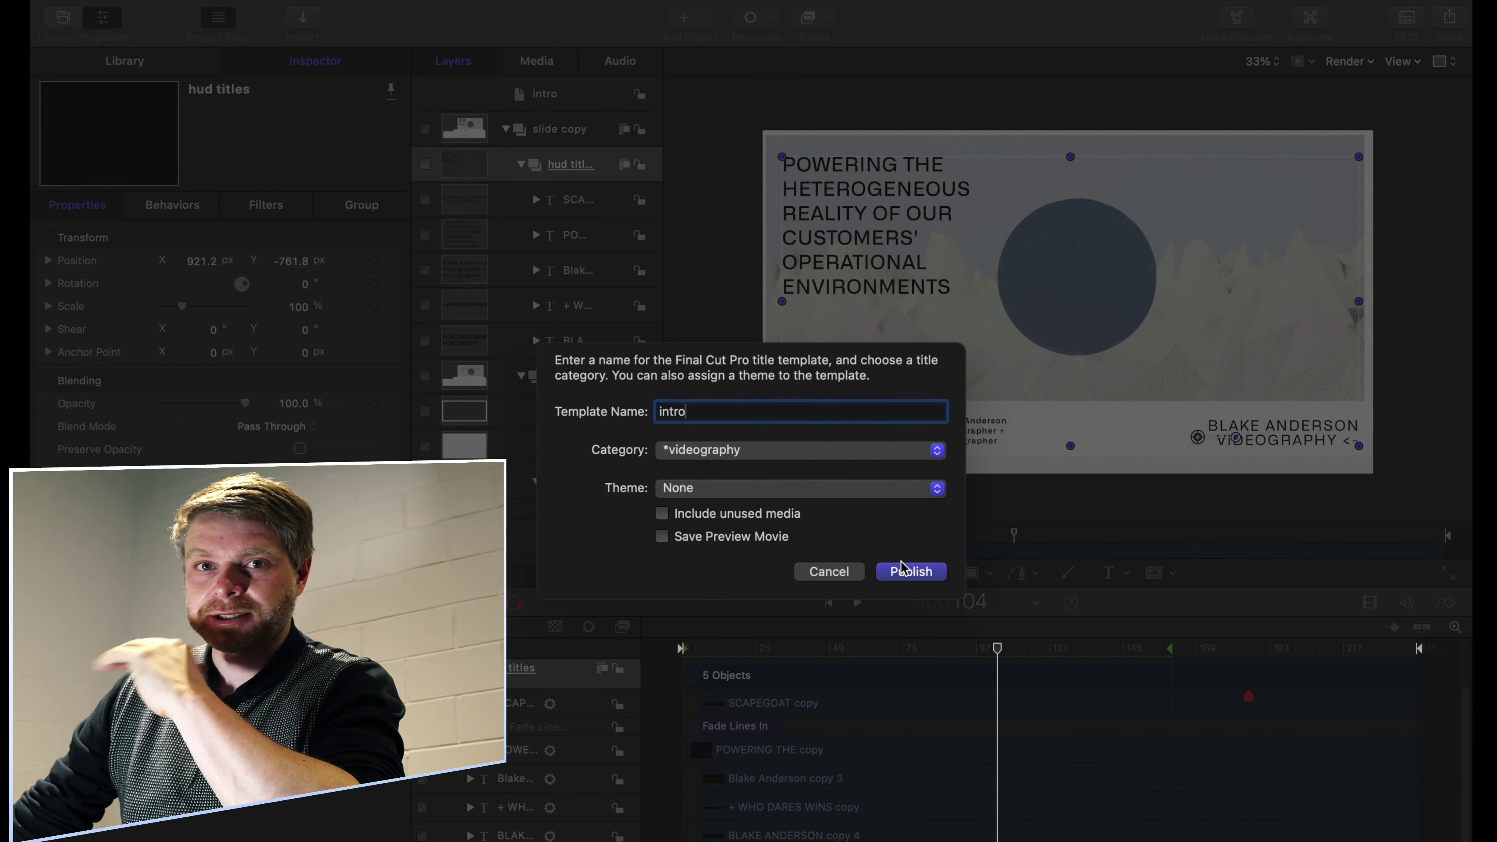
click(909, 572)
click(830, 572)
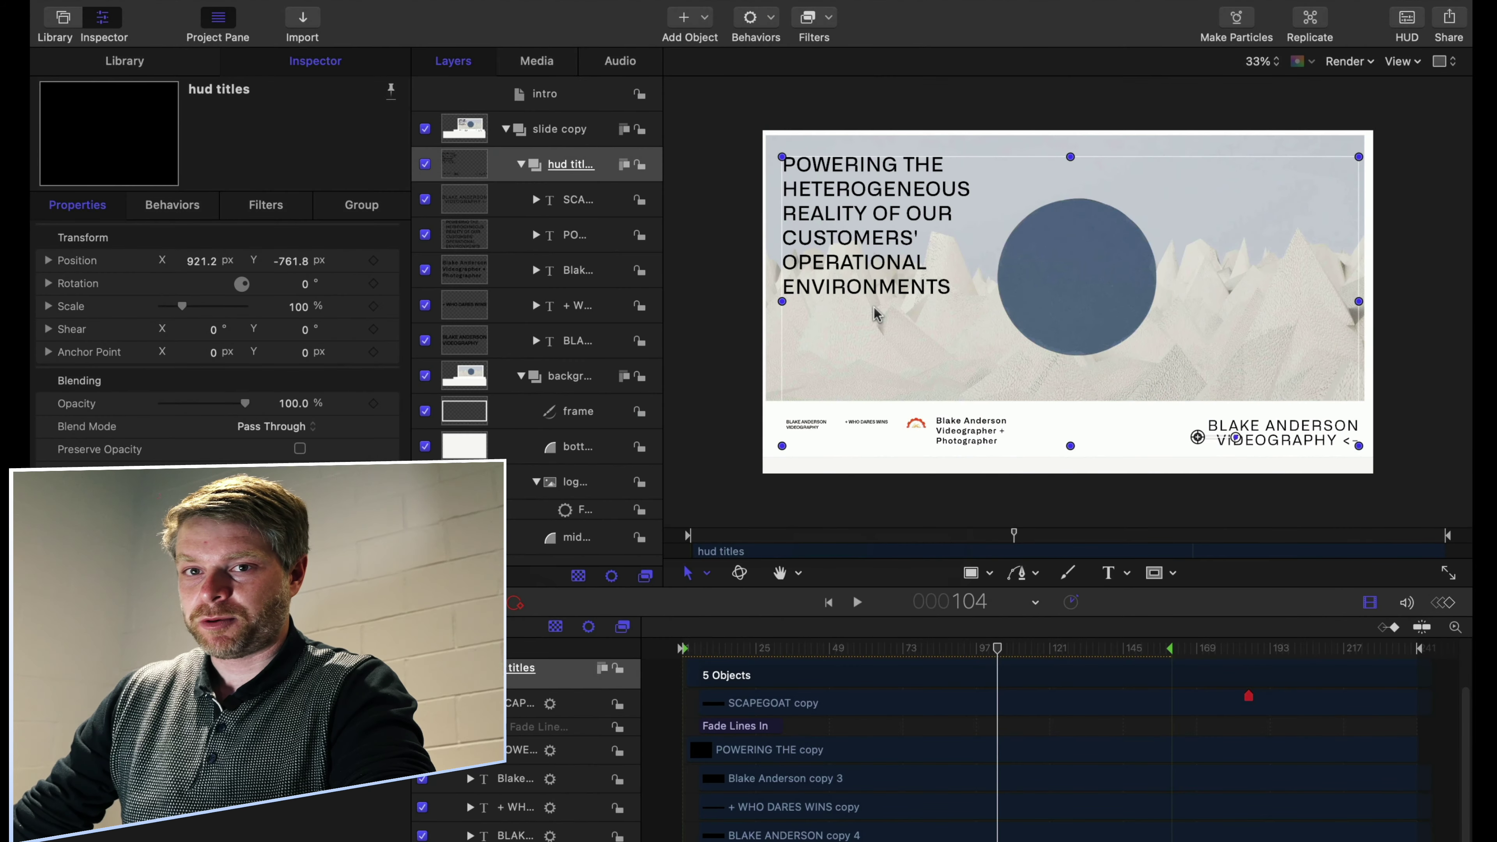
Switch to Final Cut Pro, find the intro title in the *videography category, and add it to the timeline
key(super+Tab)
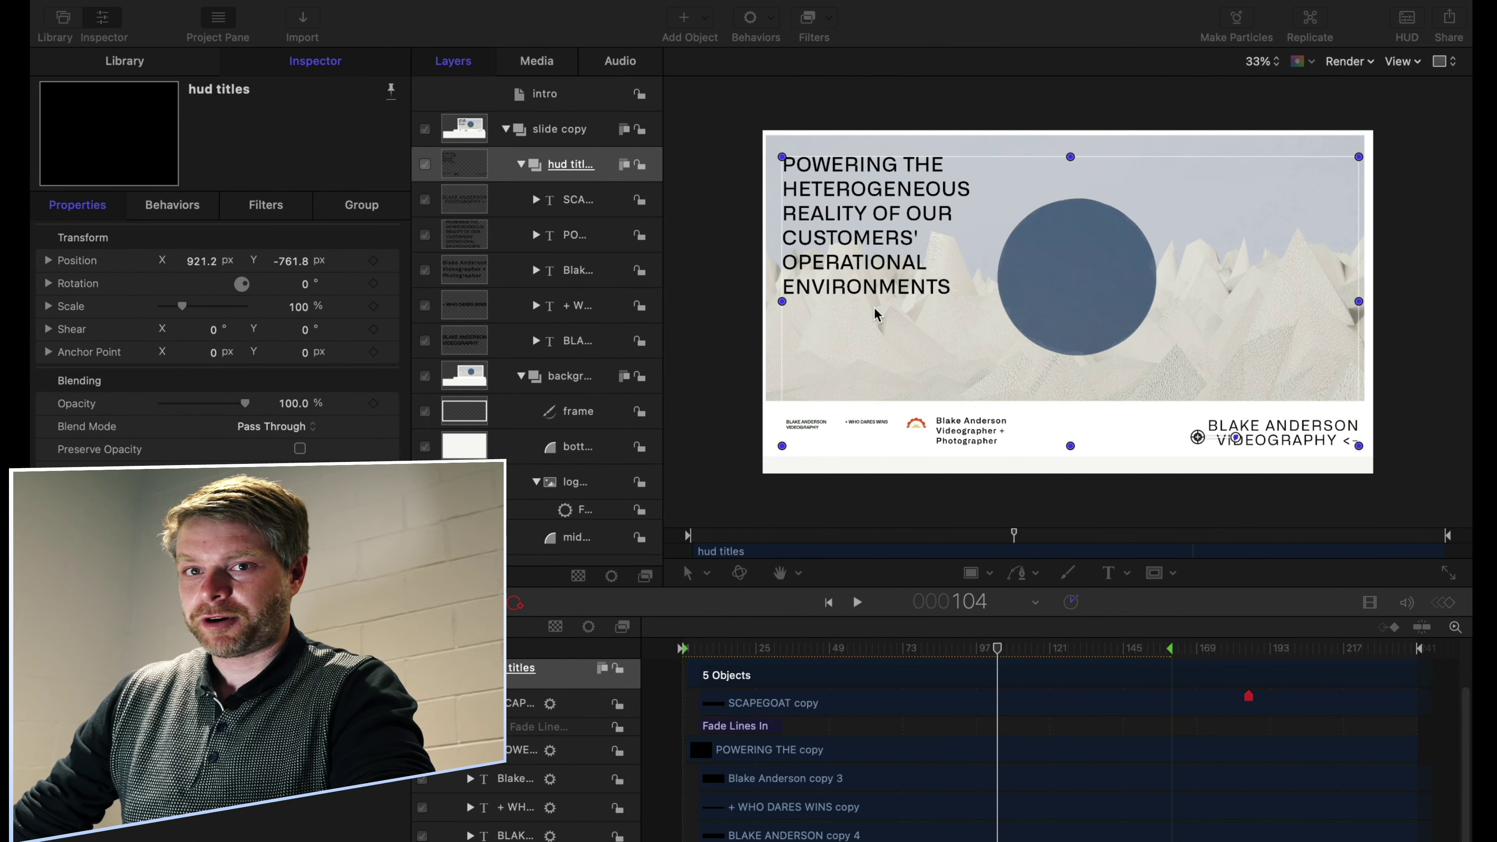
click(46, 217)
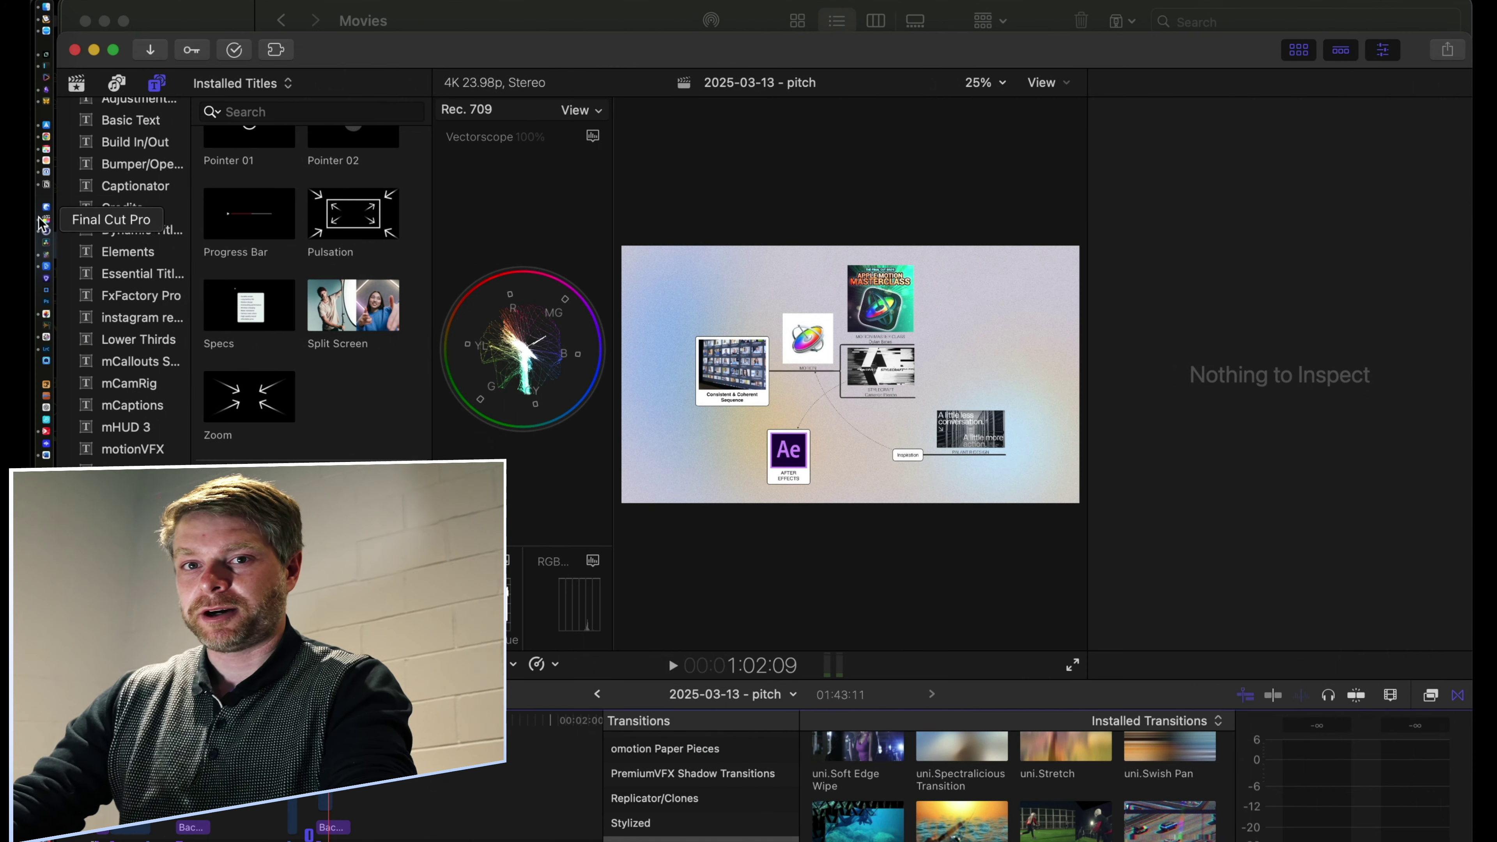
scroll(137, 127, up, 5)
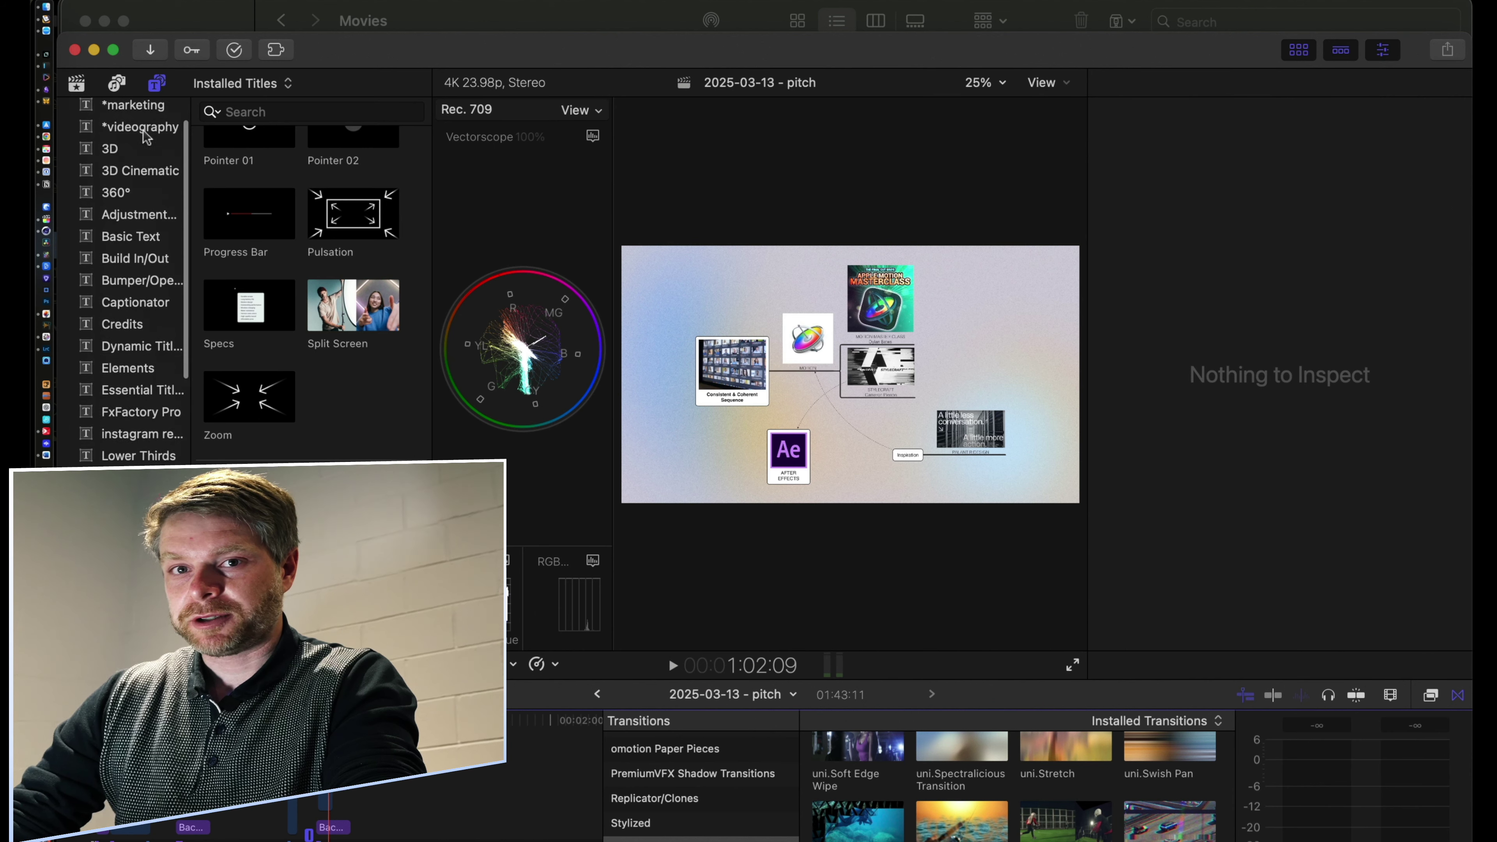
click(135, 175)
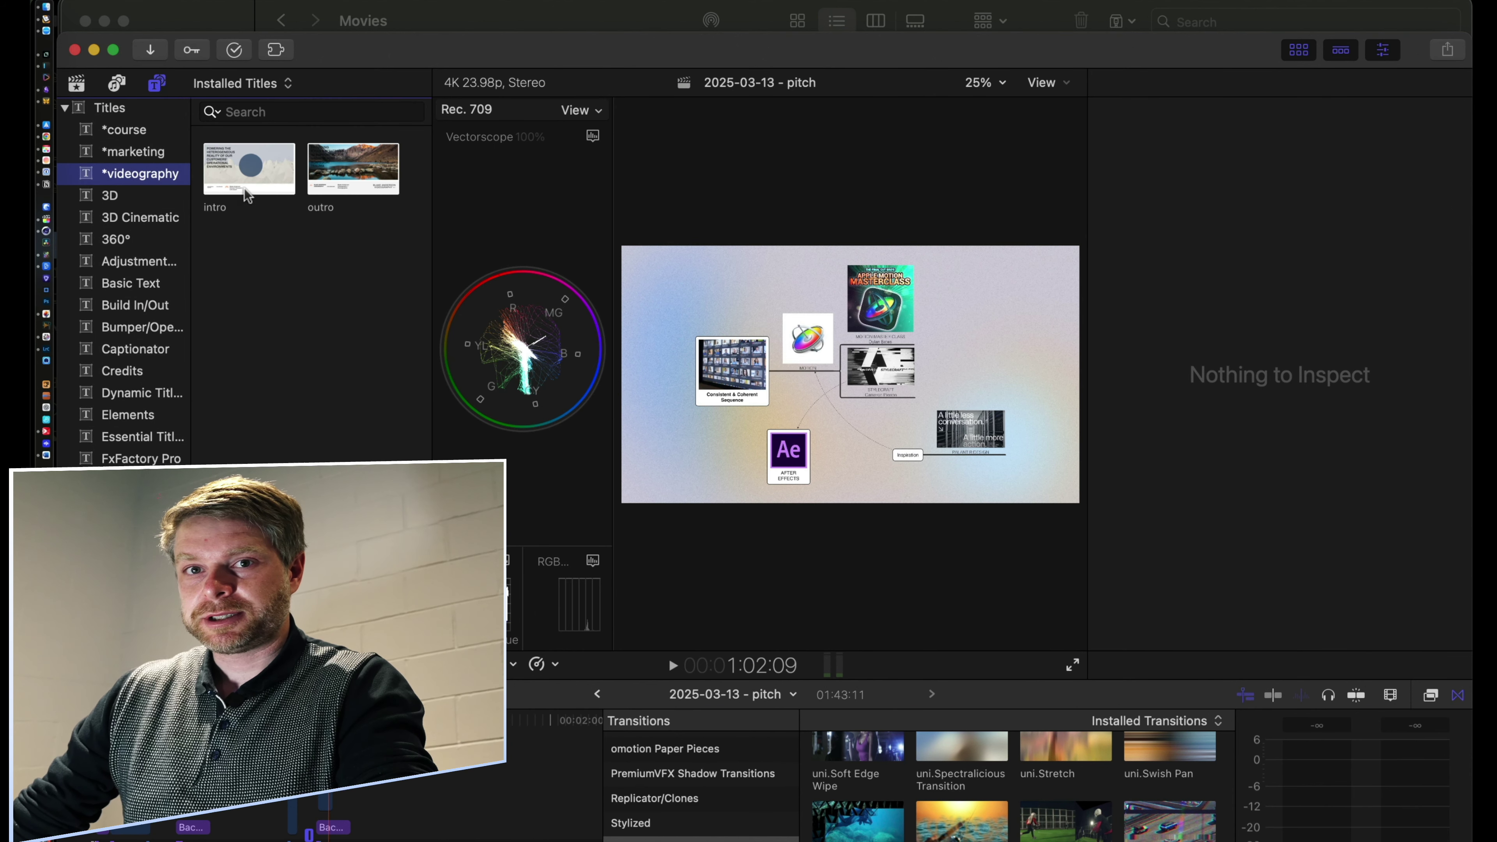
click(292, 177)
drag(298, 177, 354, 797)
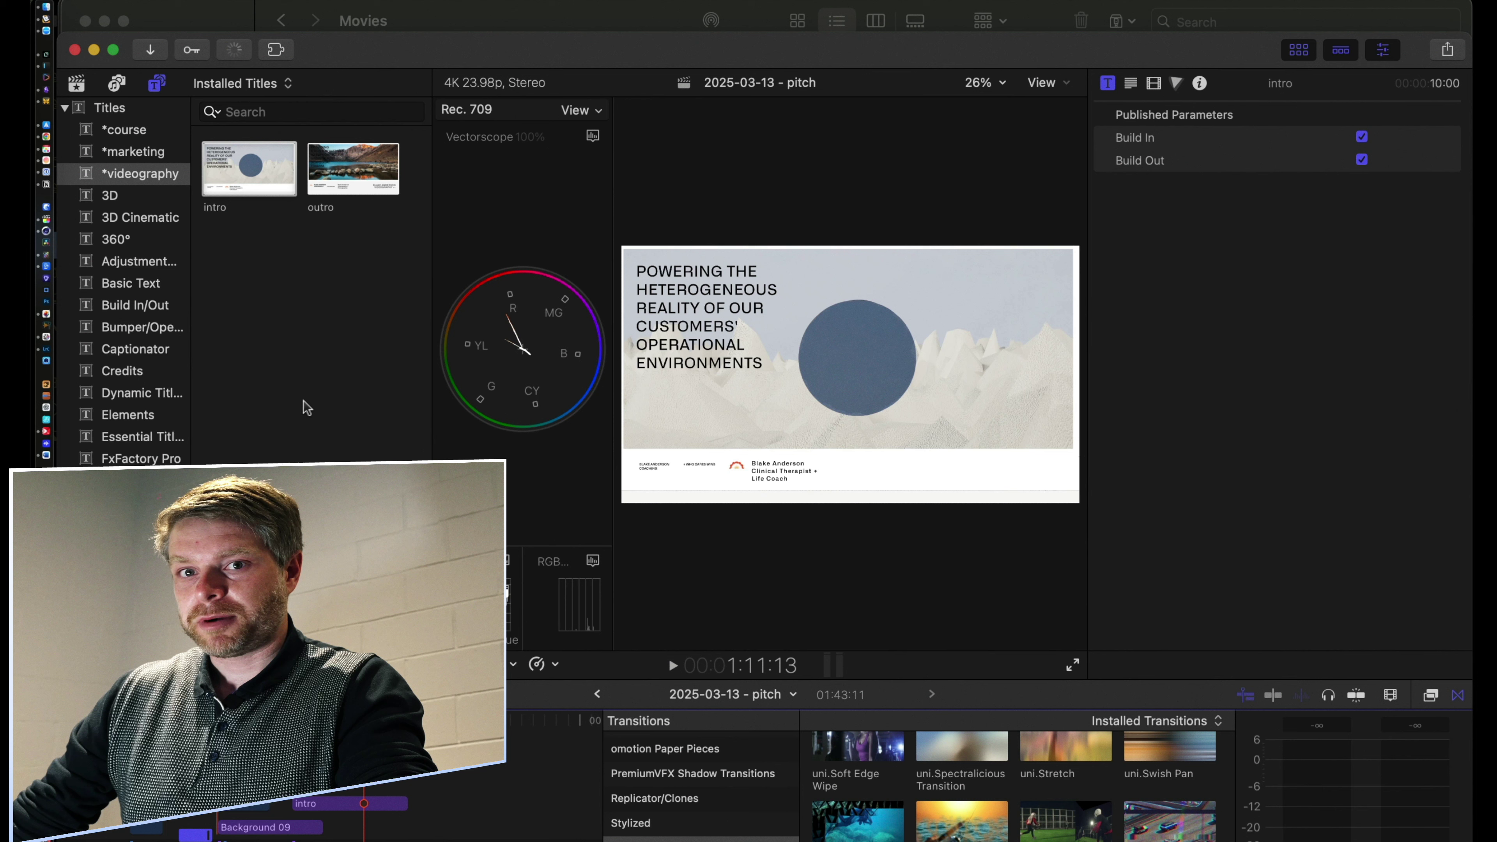
click(345, 804)
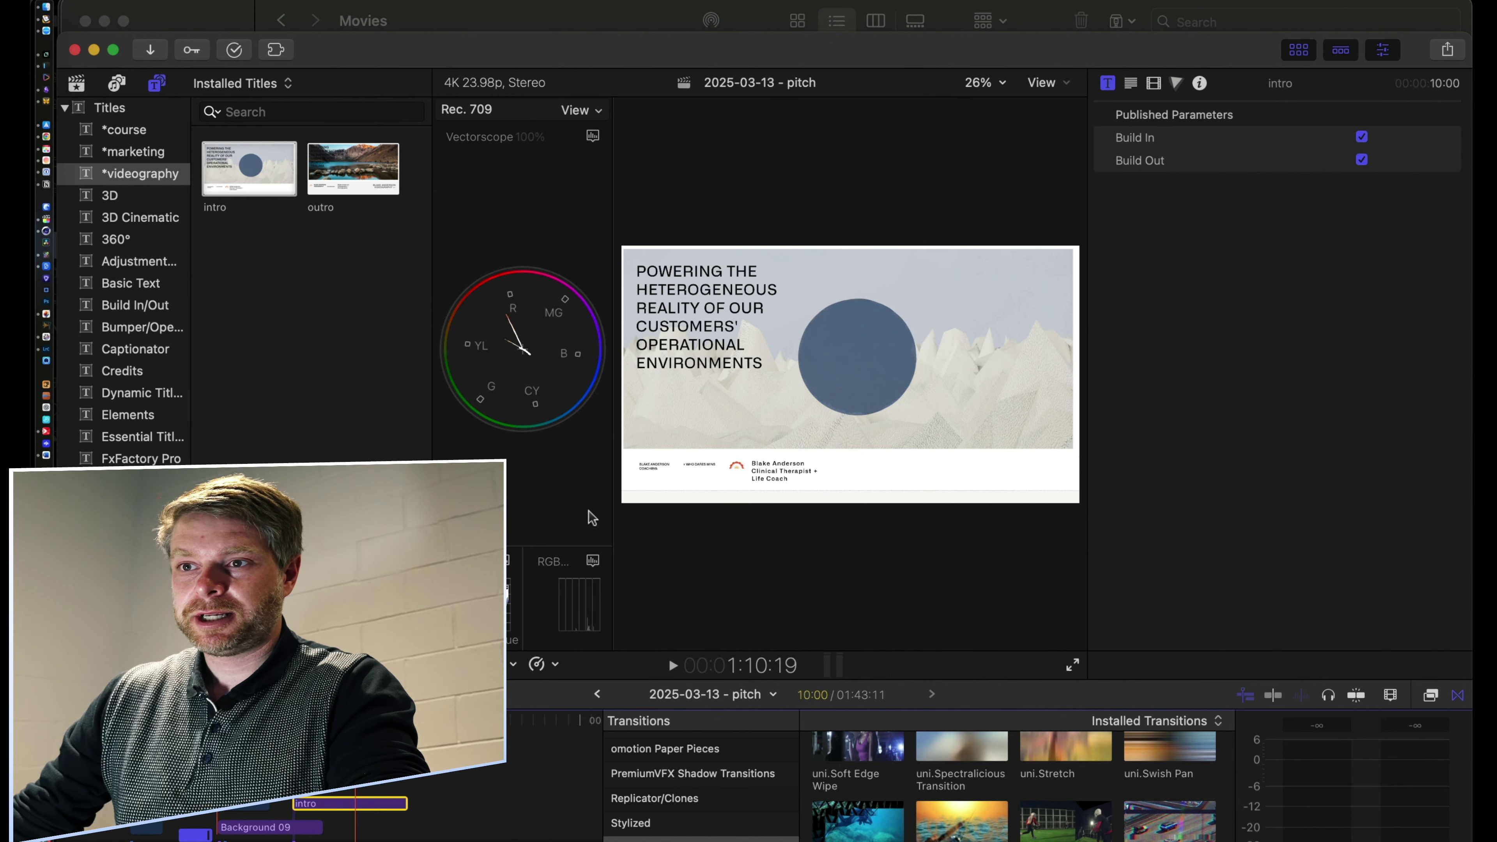
Return to Motion and collapse the hud titles group in the timeline
key(ctrl+Left)
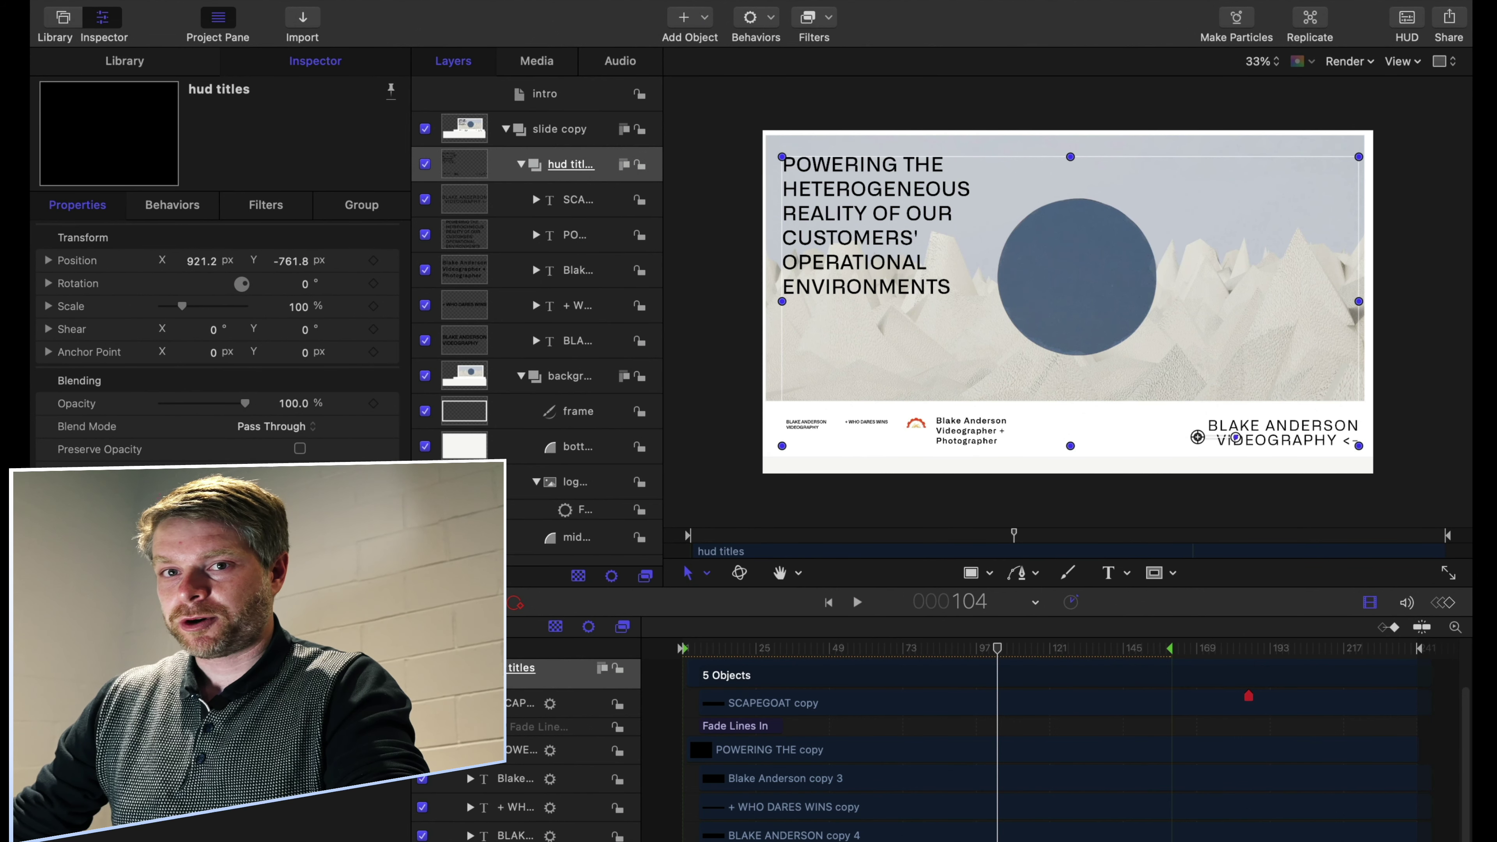
scroll(943, 749, up, 4)
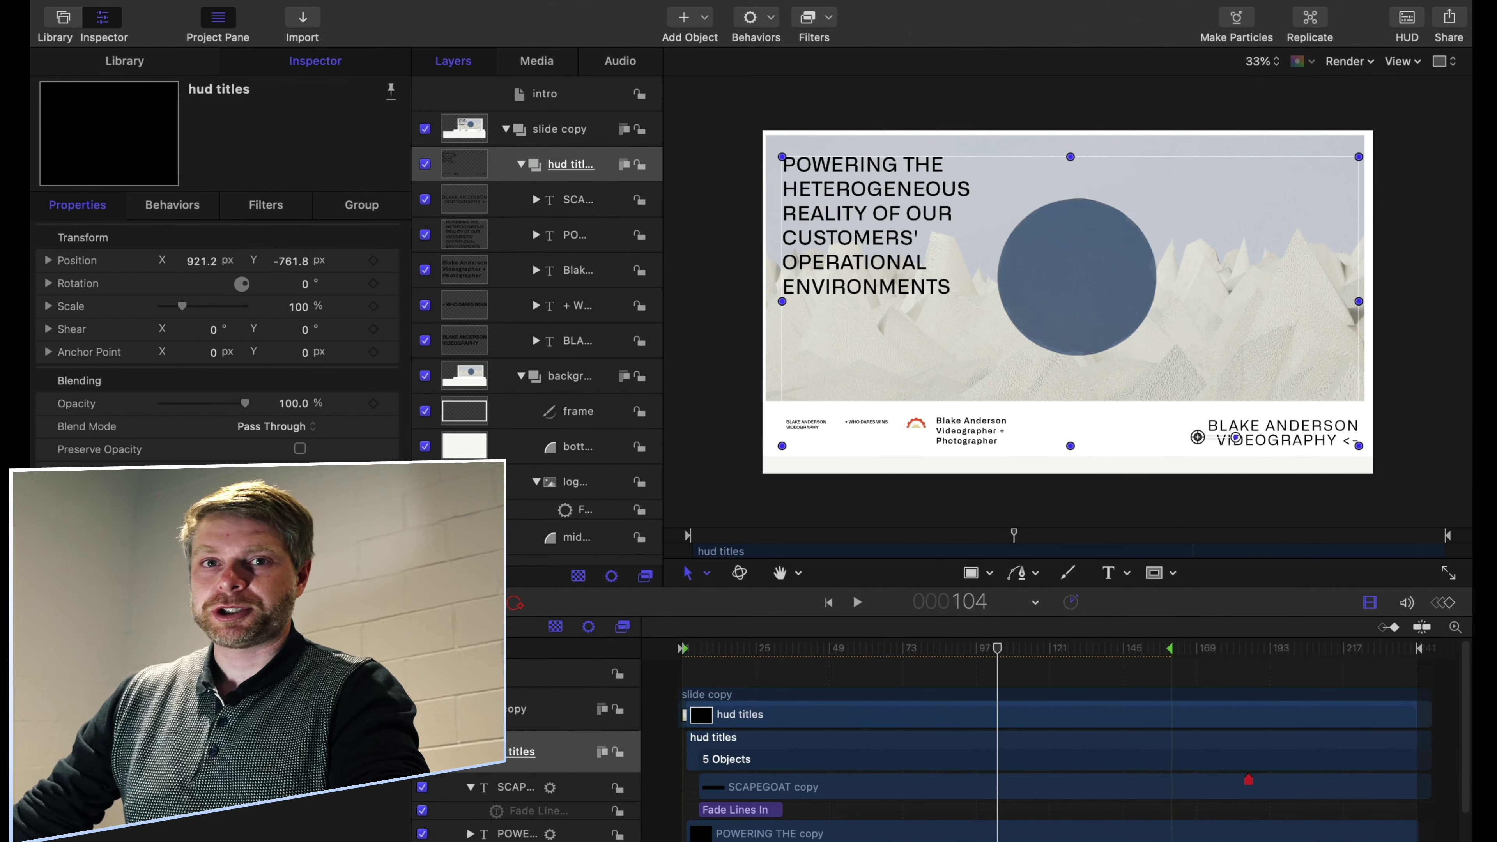
click(457, 751)
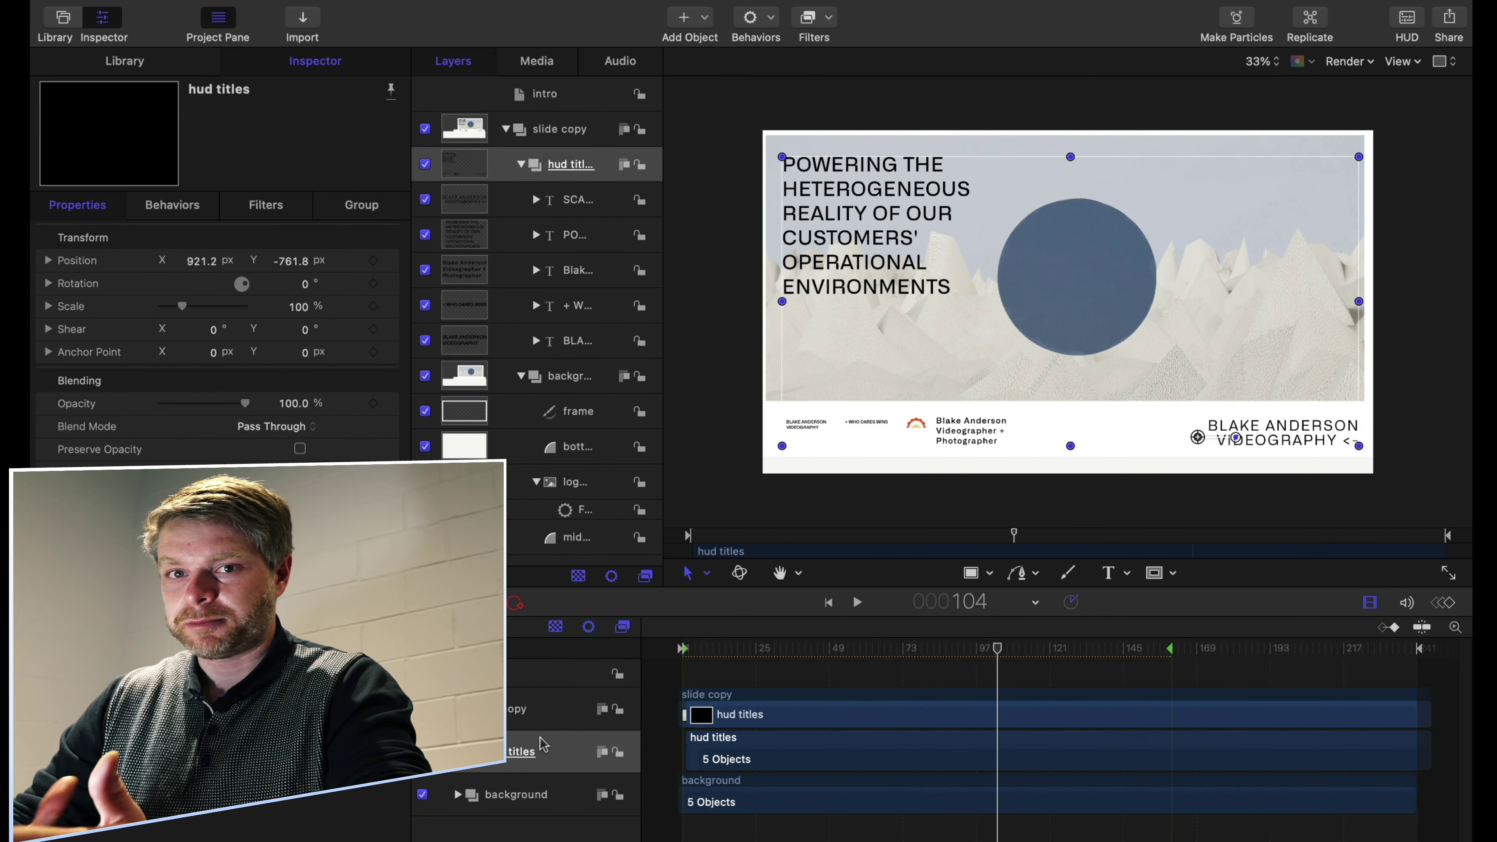
click(150, 2)
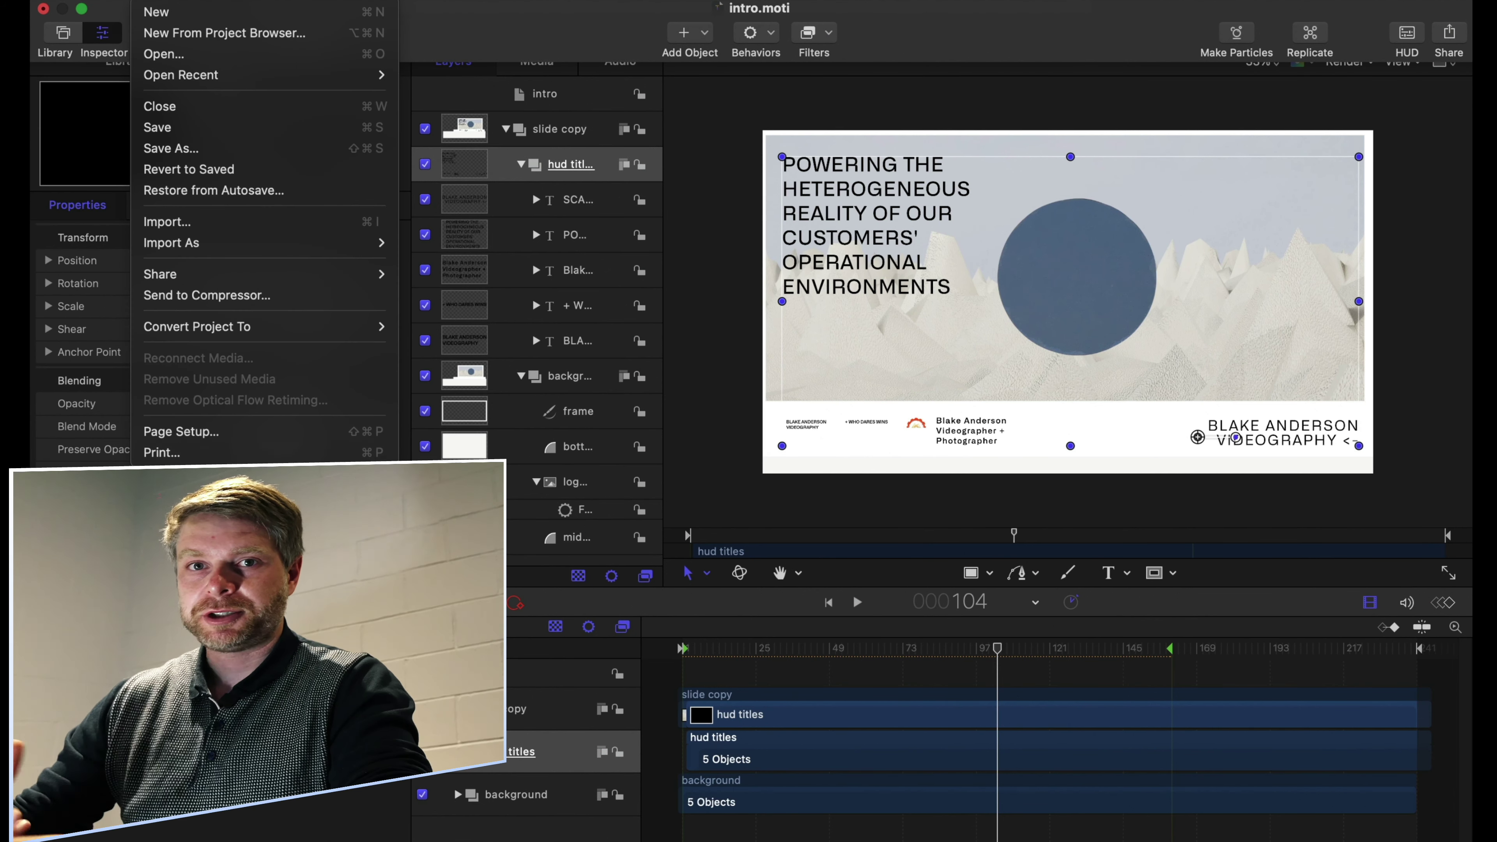
key(Escape)
Publish the Position and Rotation parameters of the hud titles group
mouse_move(32, 264)
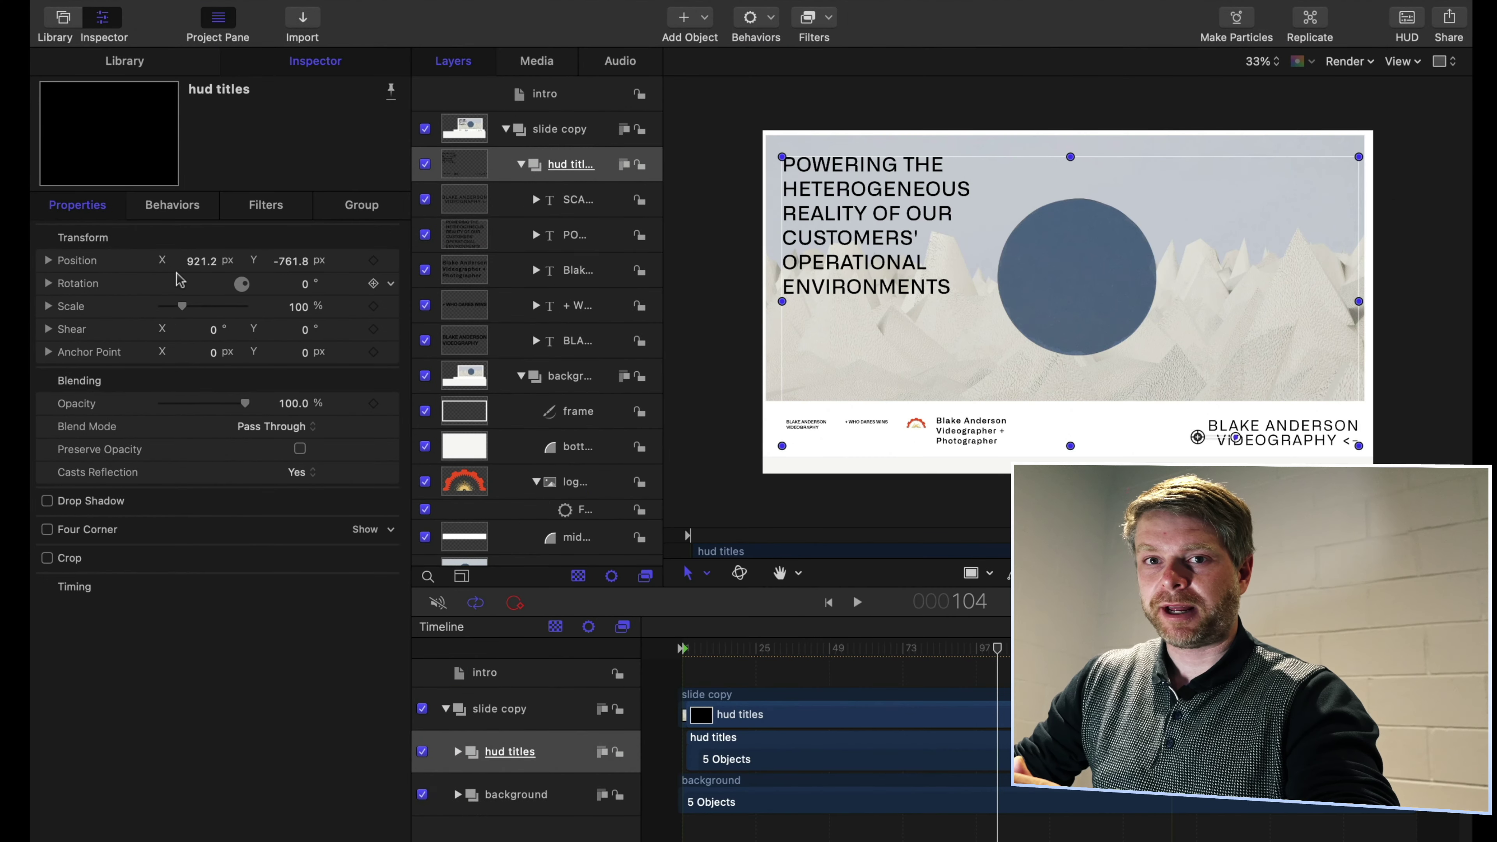
click(392, 263)
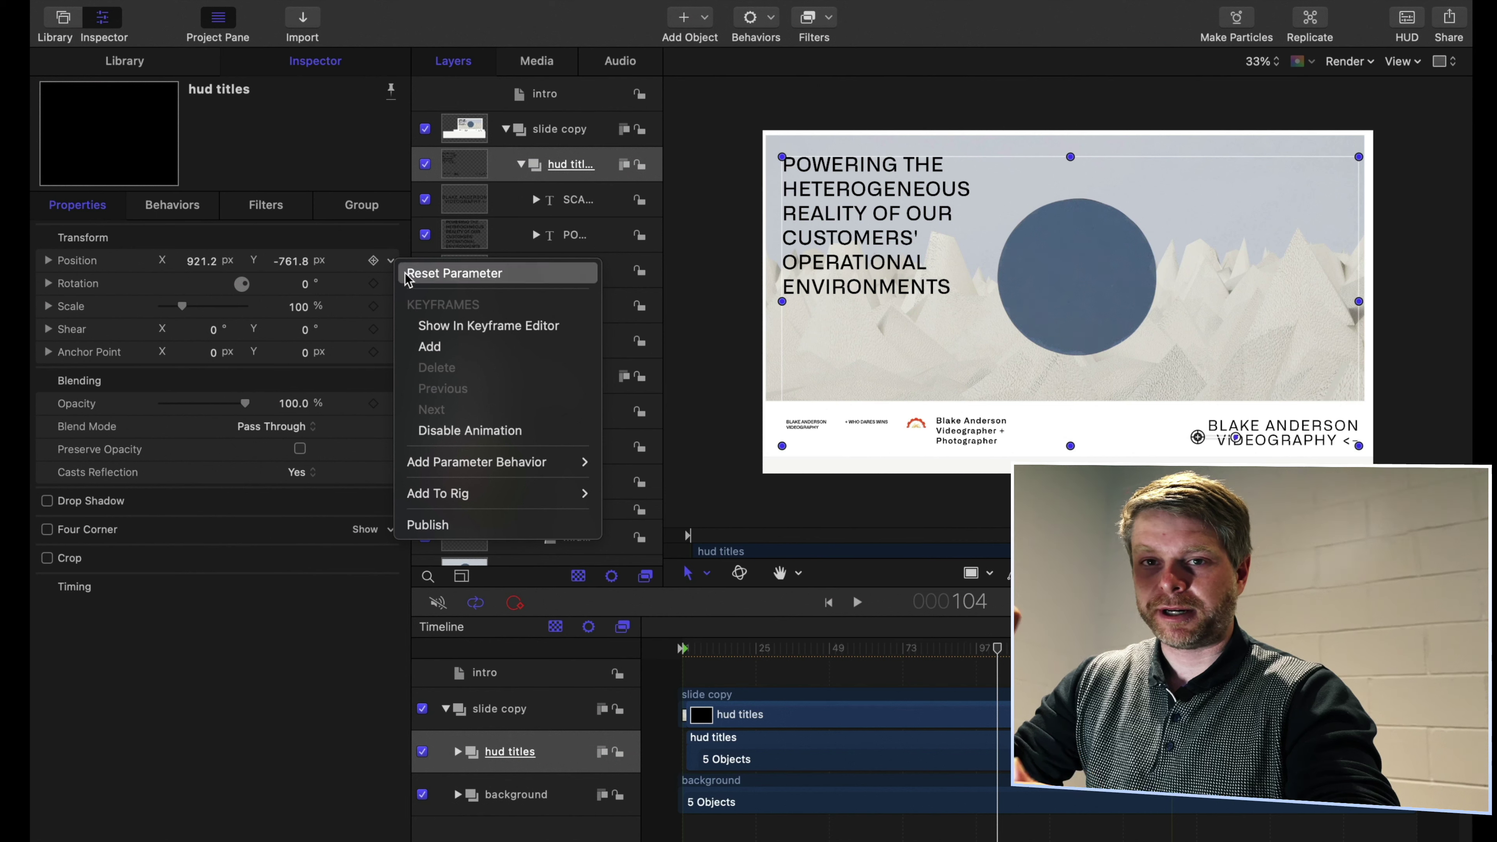
click(416, 525)
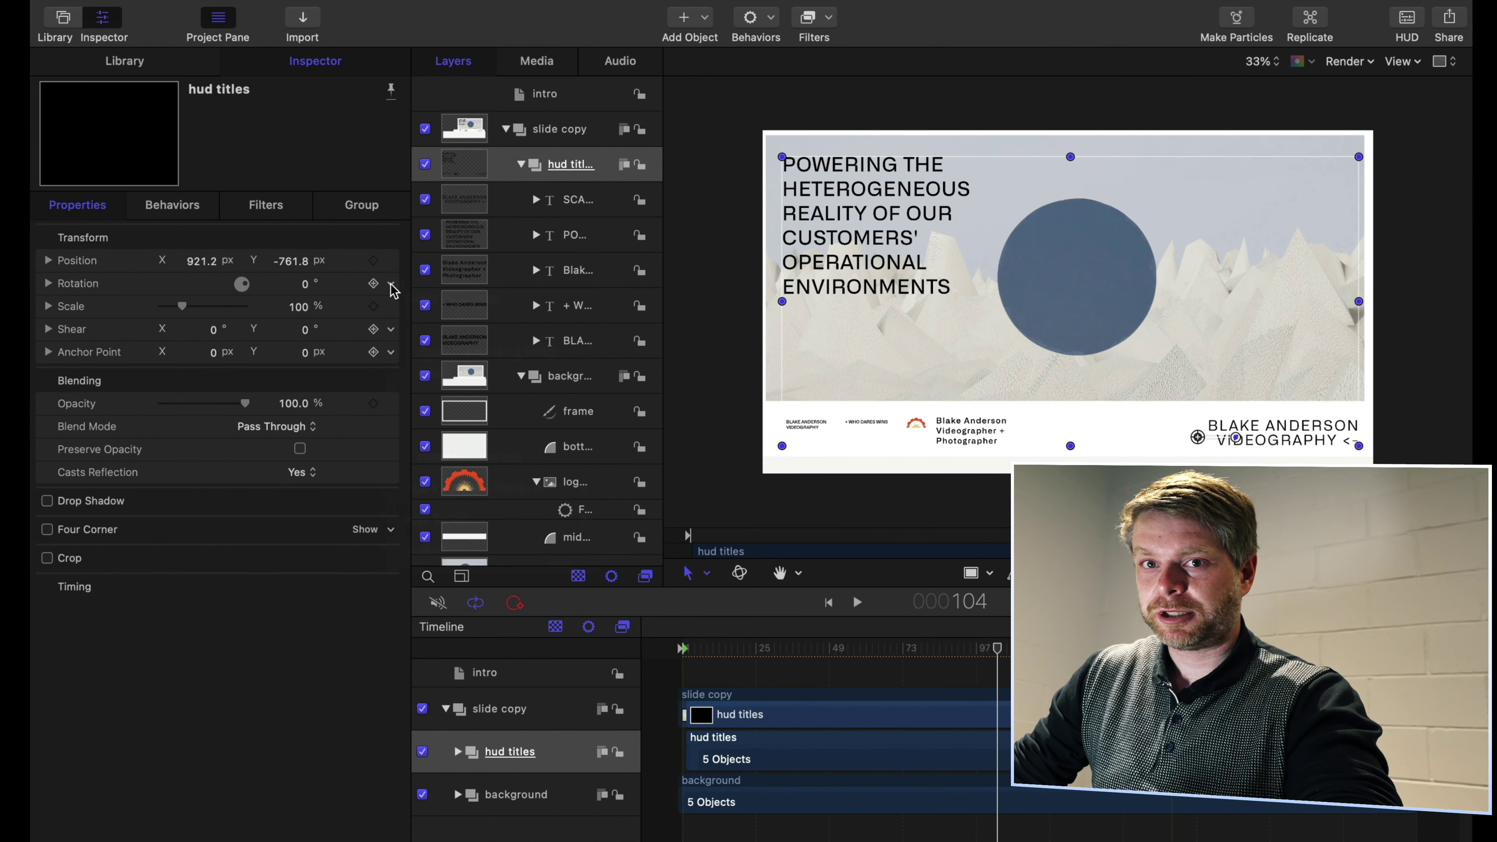
click(391, 285)
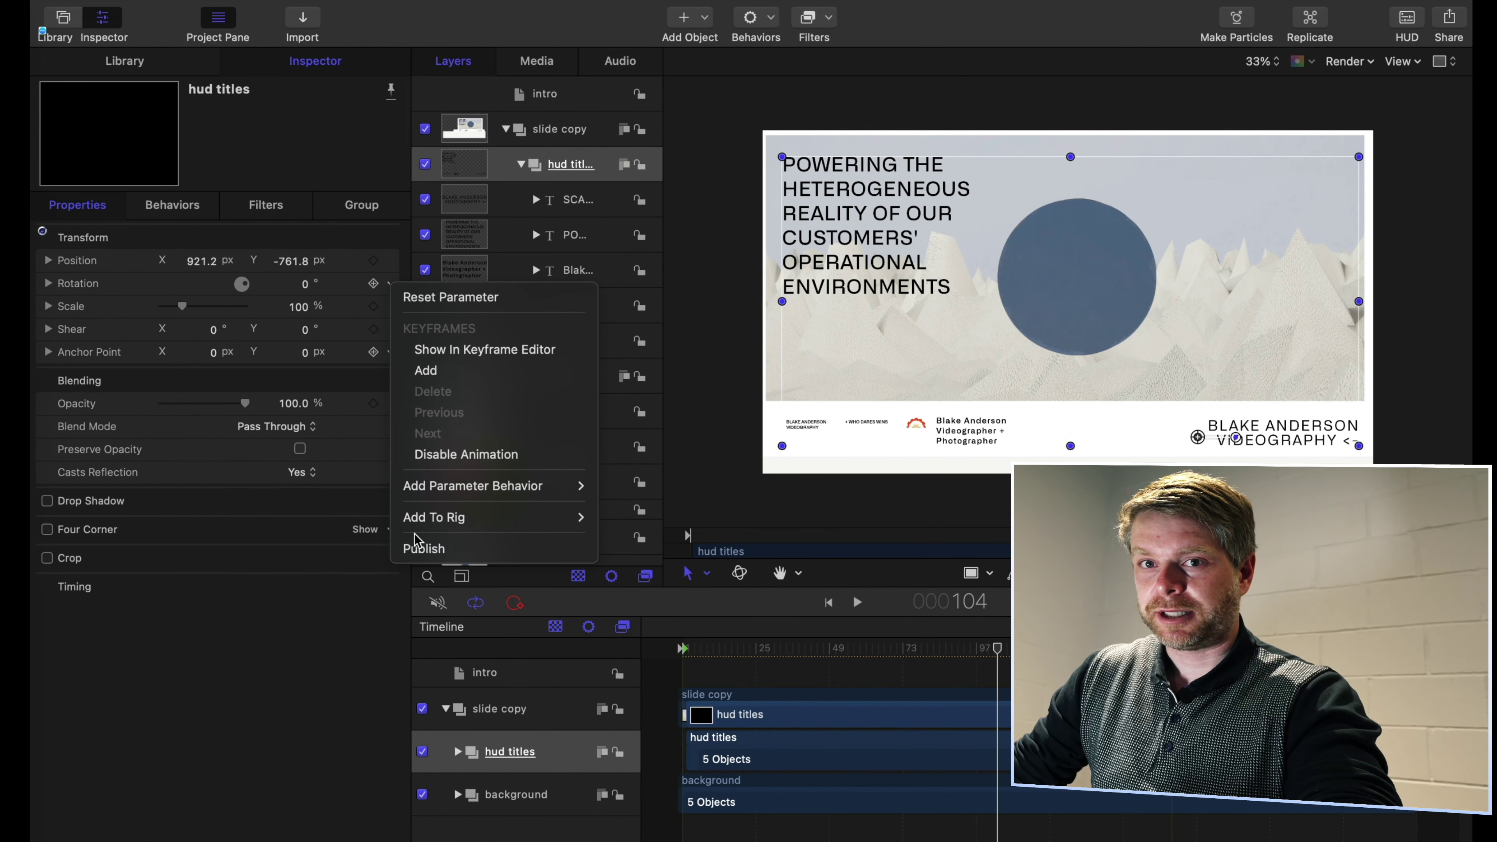
click(422, 547)
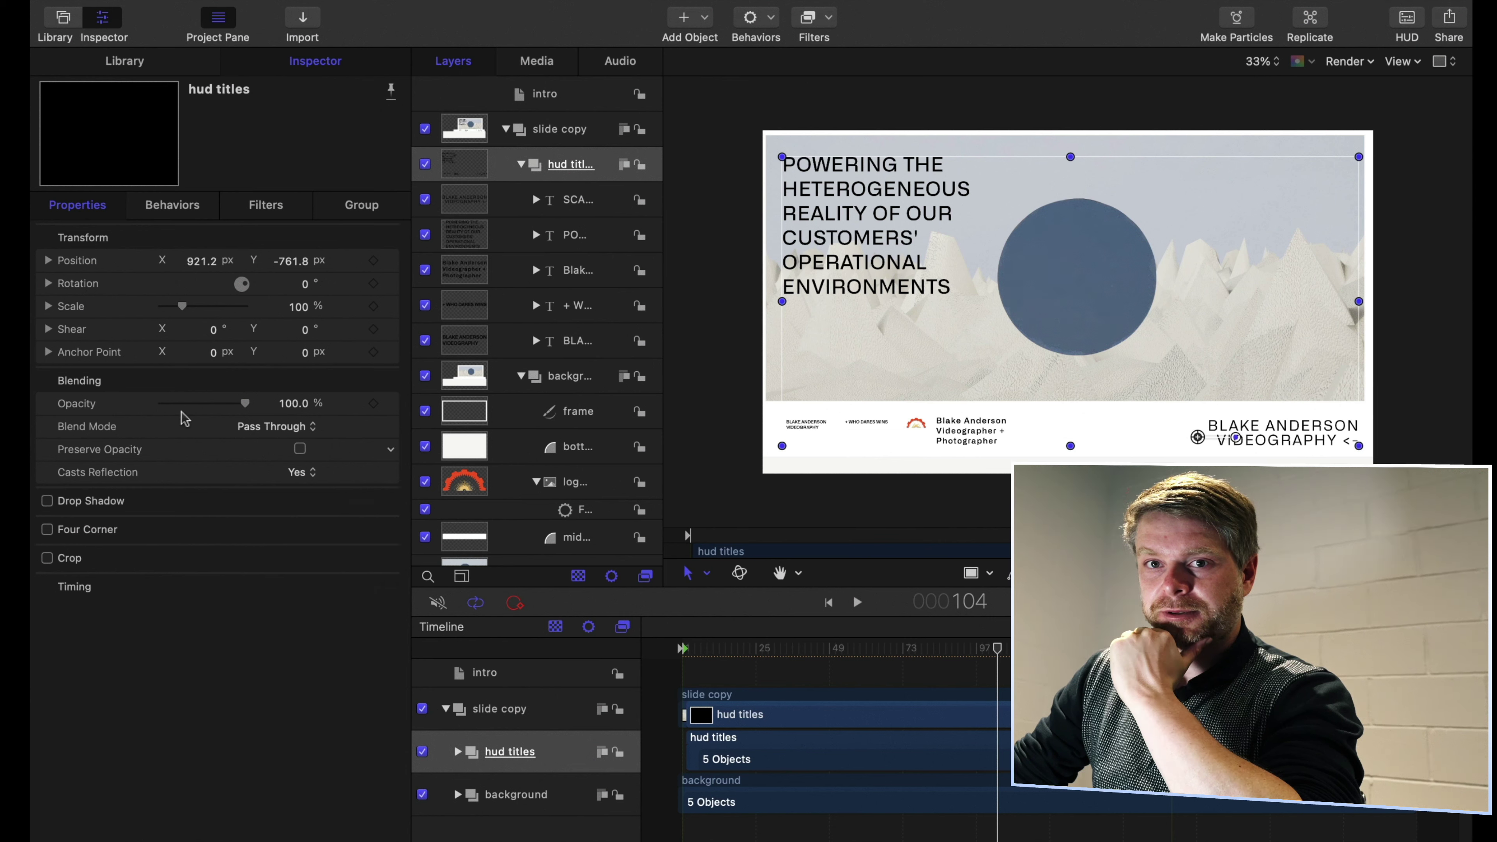
Examine the behavior, group and transform settings of the hud titles group, and the image, filter and transform settings of the logo layer
click(167, 206)
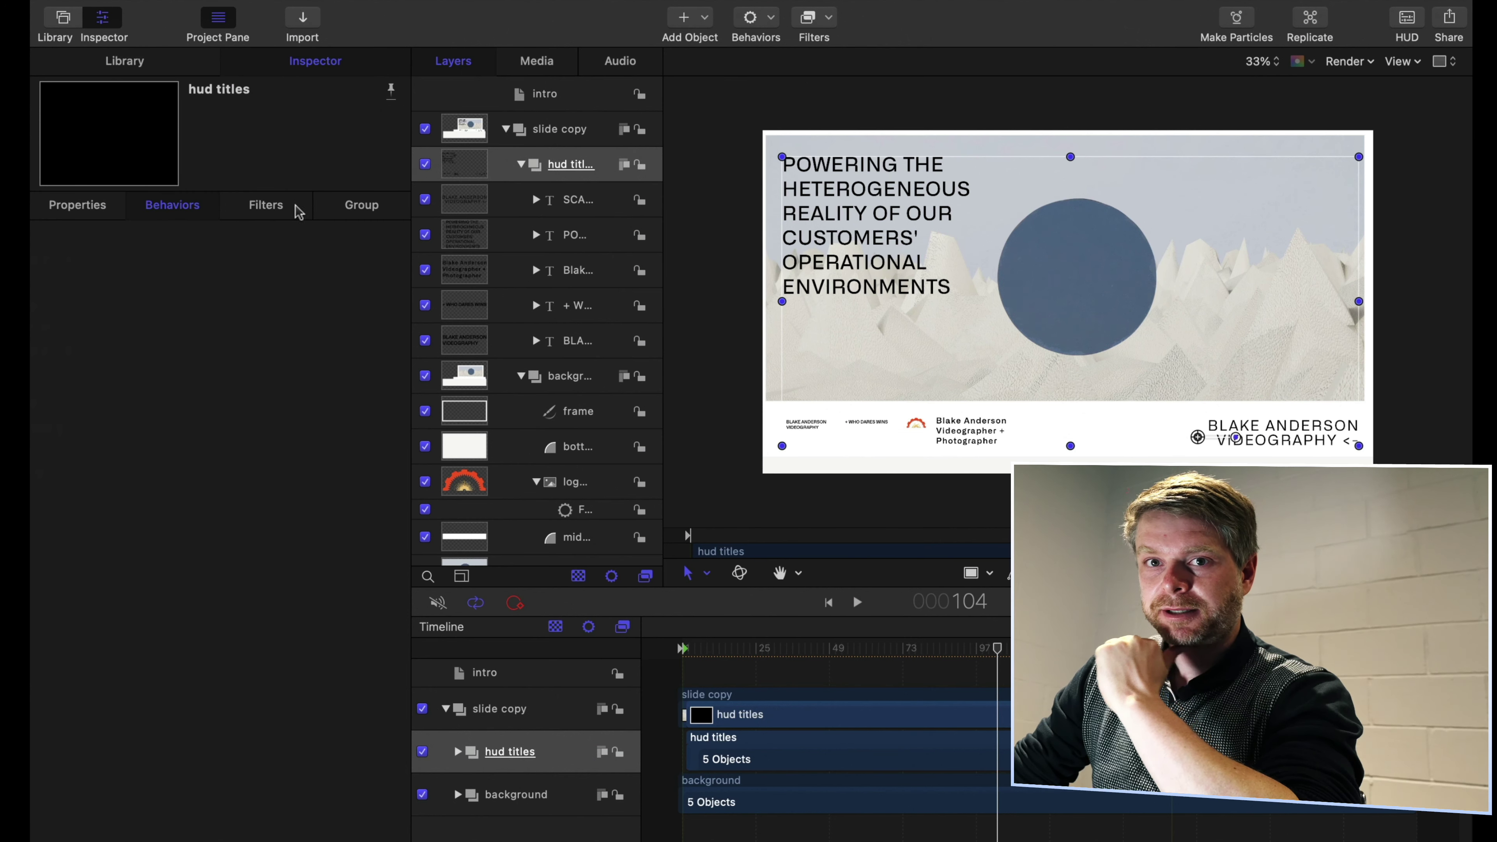
click(336, 210)
click(121, 211)
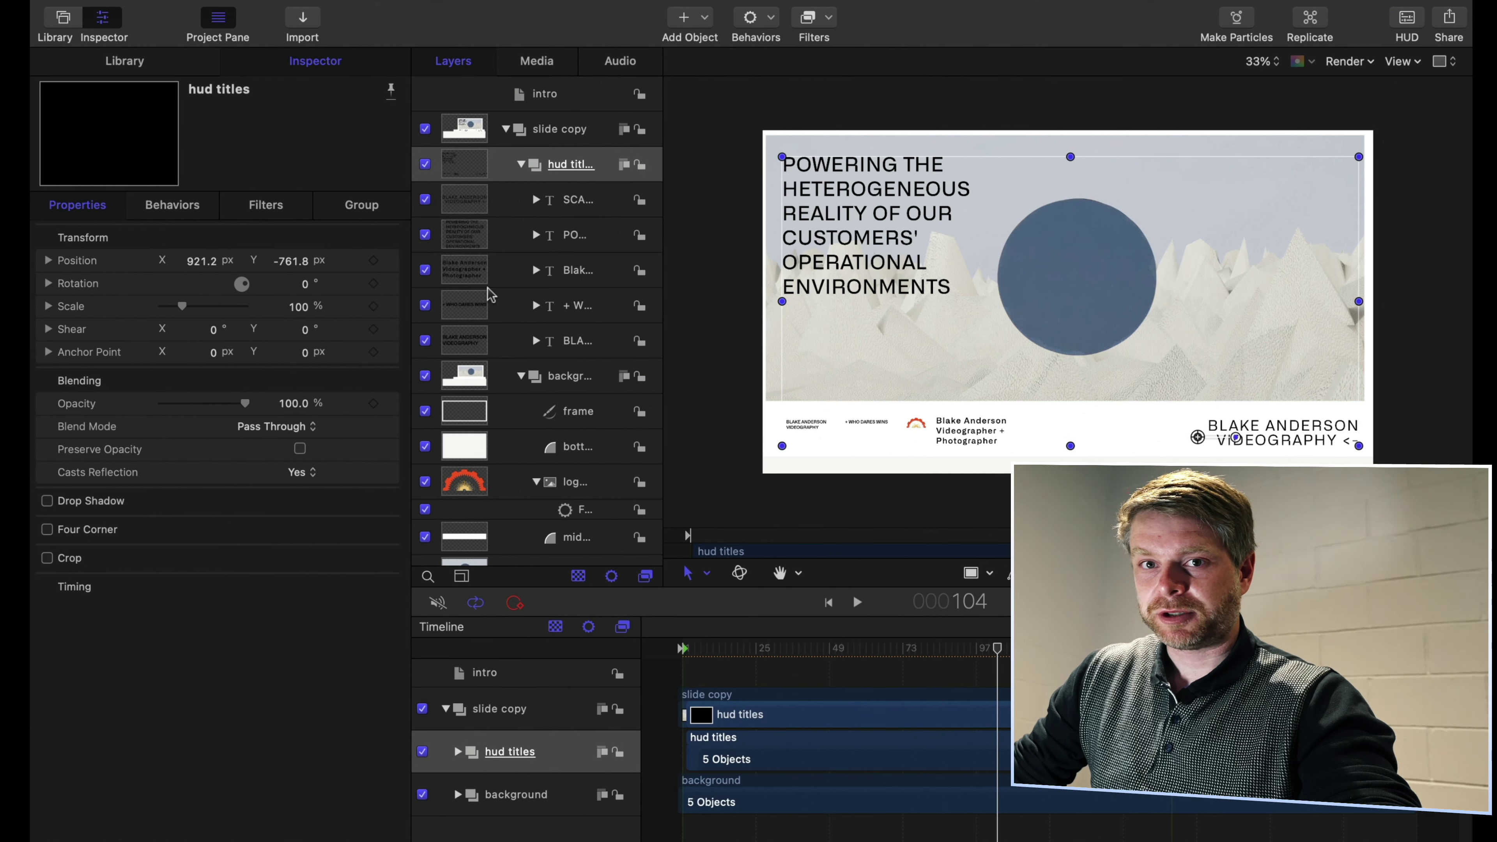
click(506, 478)
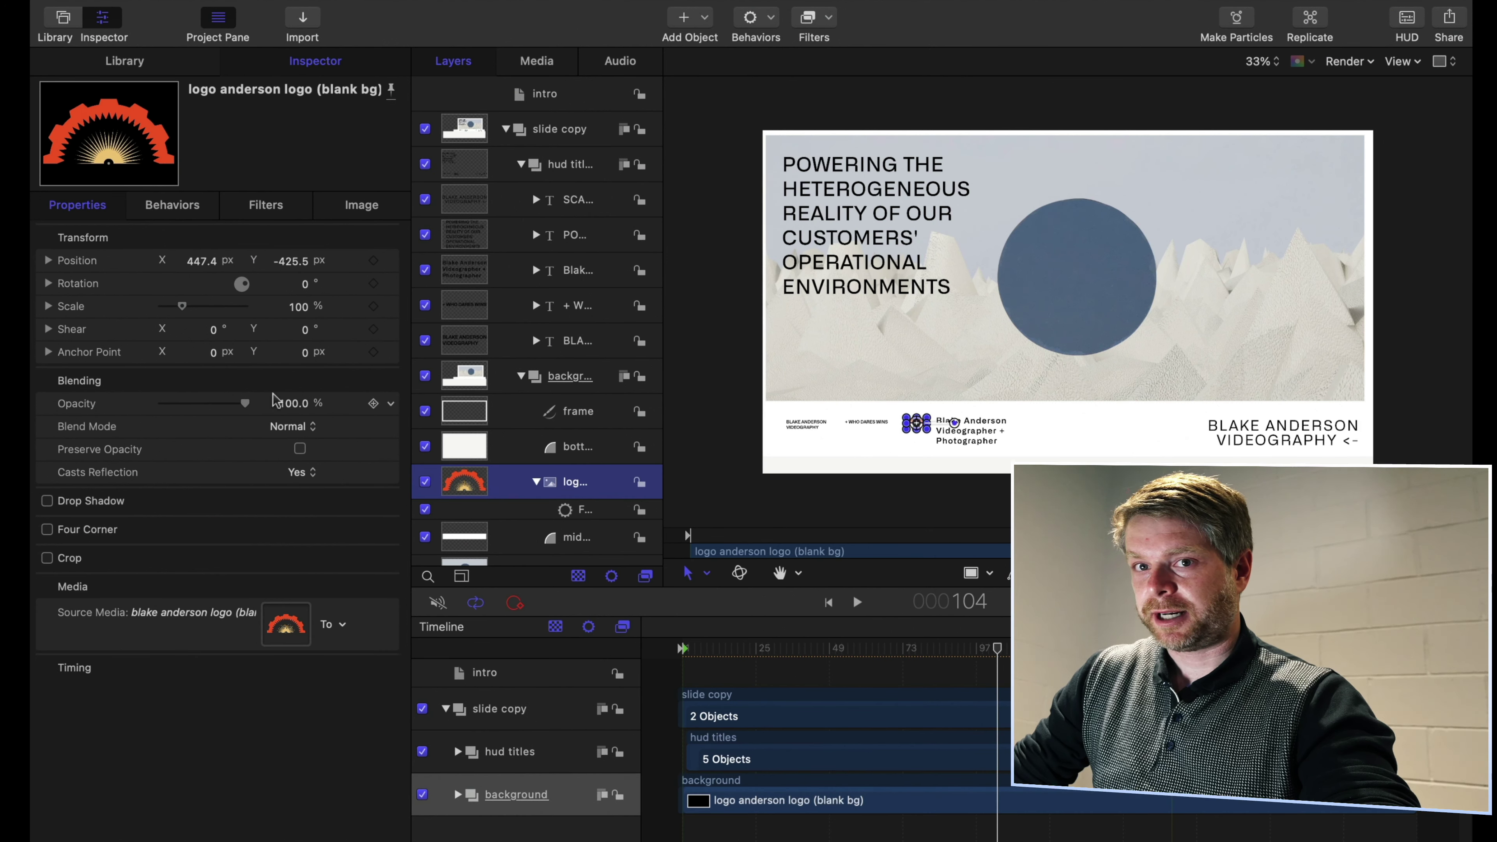
click(368, 205)
click(286, 212)
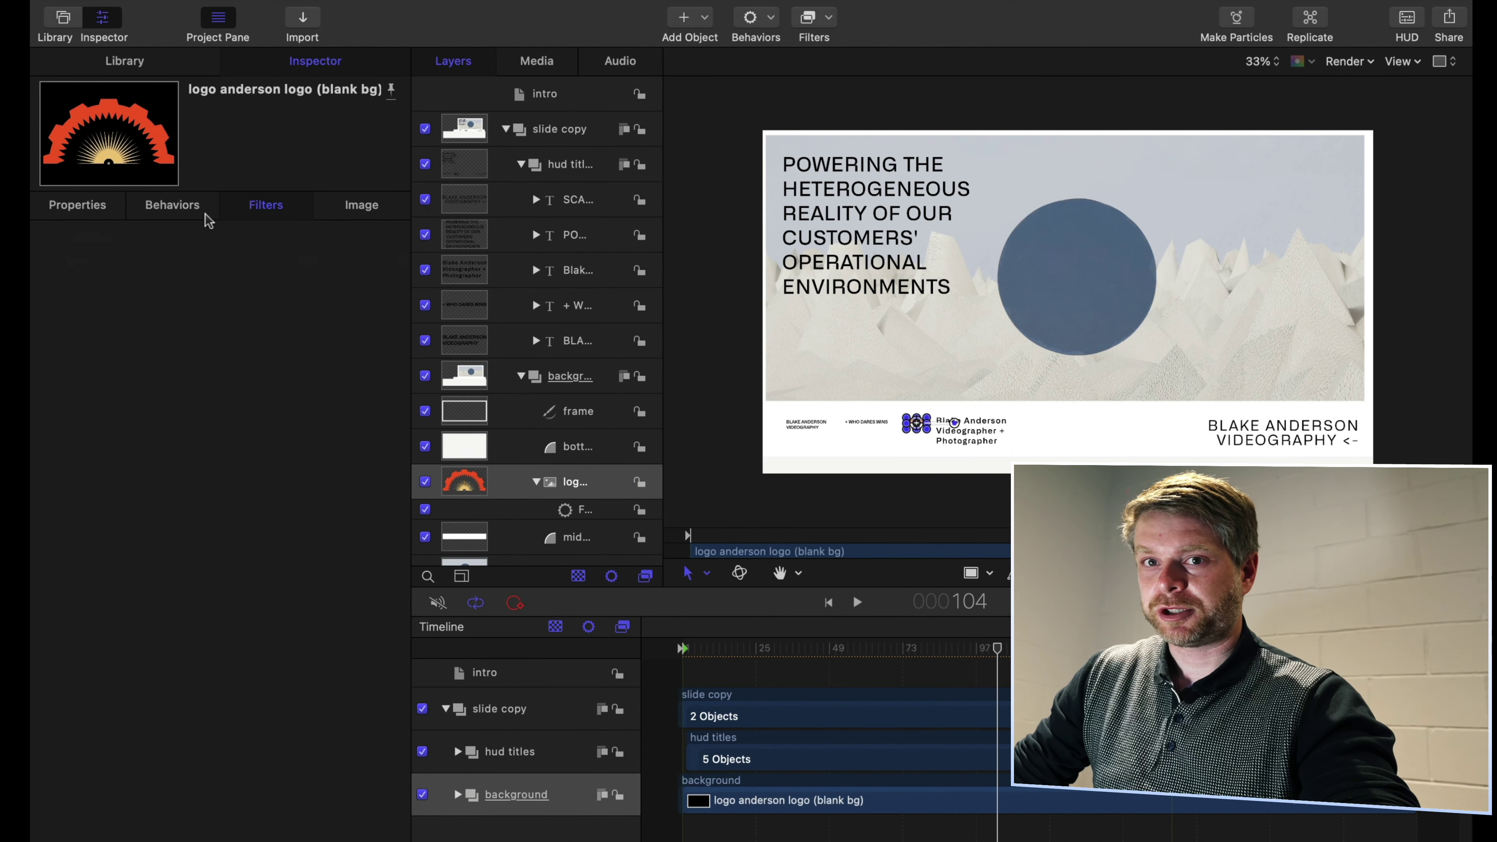
click(77, 204)
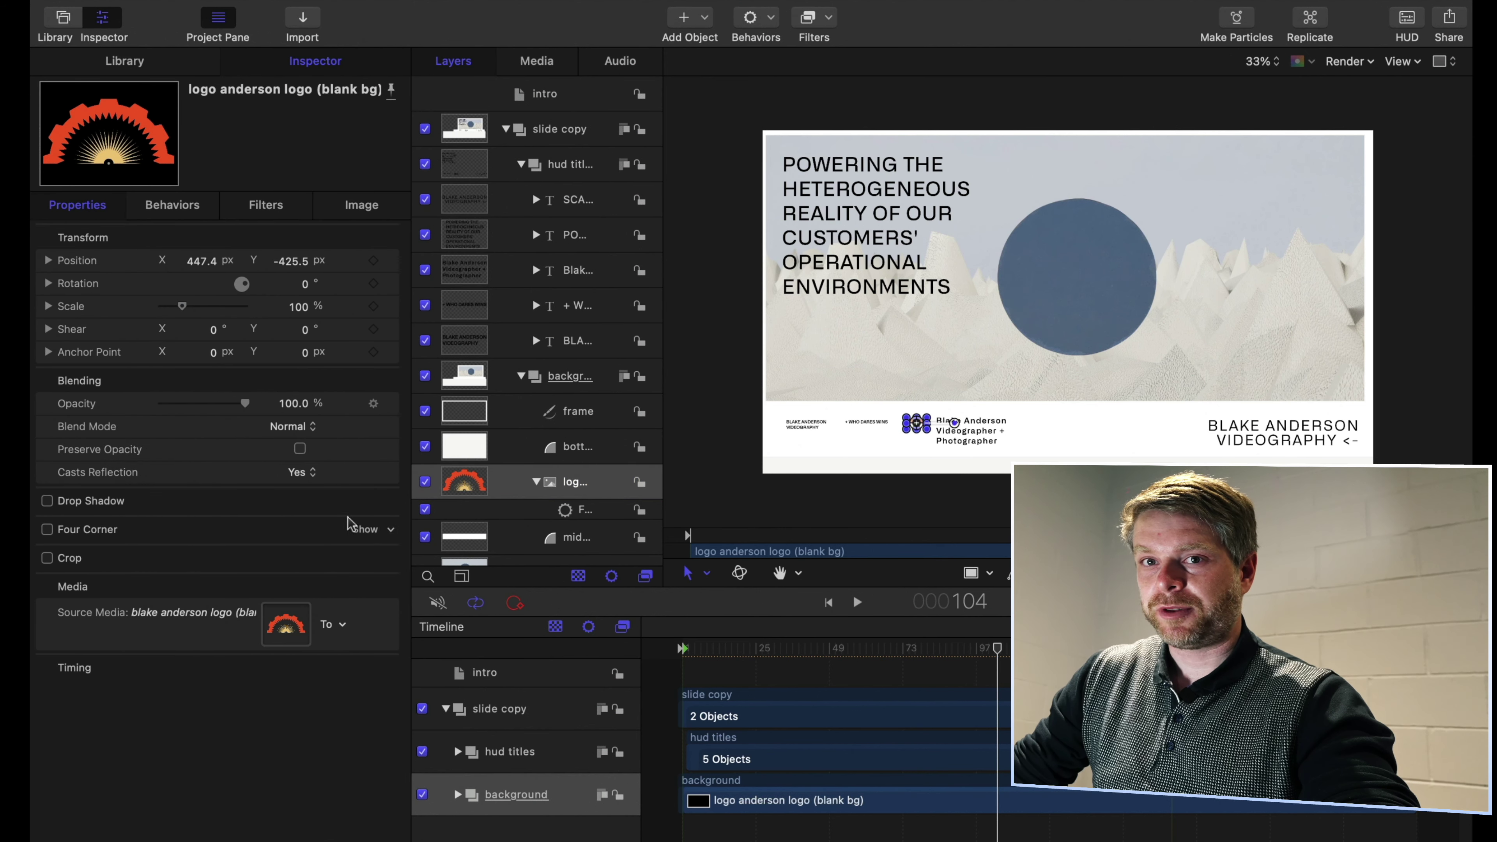
Examine the format, appearance and layout settings of the POWERING THE copy text layer, including the parameter options for its text and face color
click(566, 236)
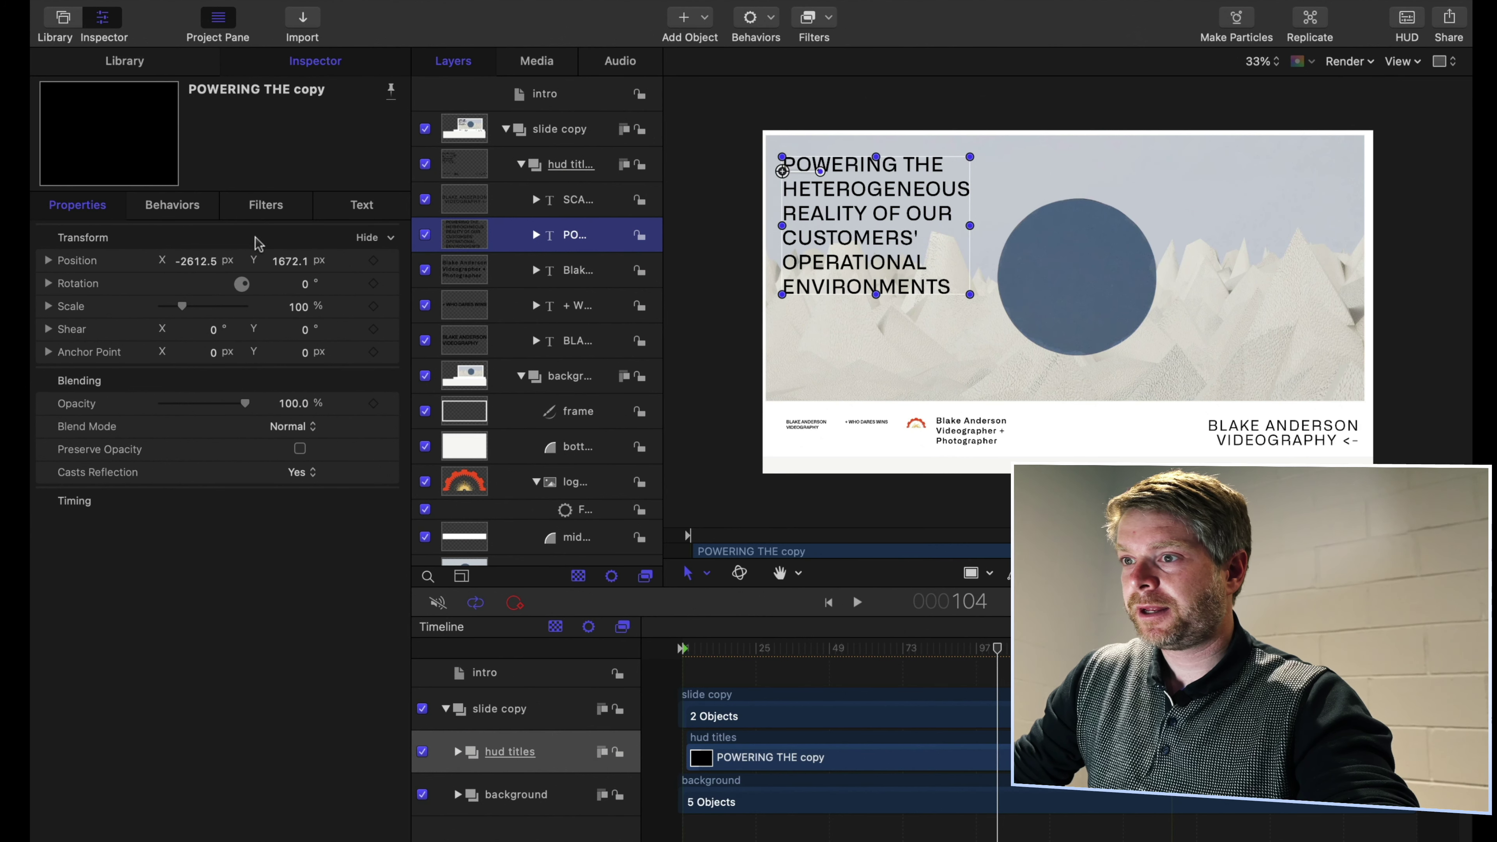
click(349, 208)
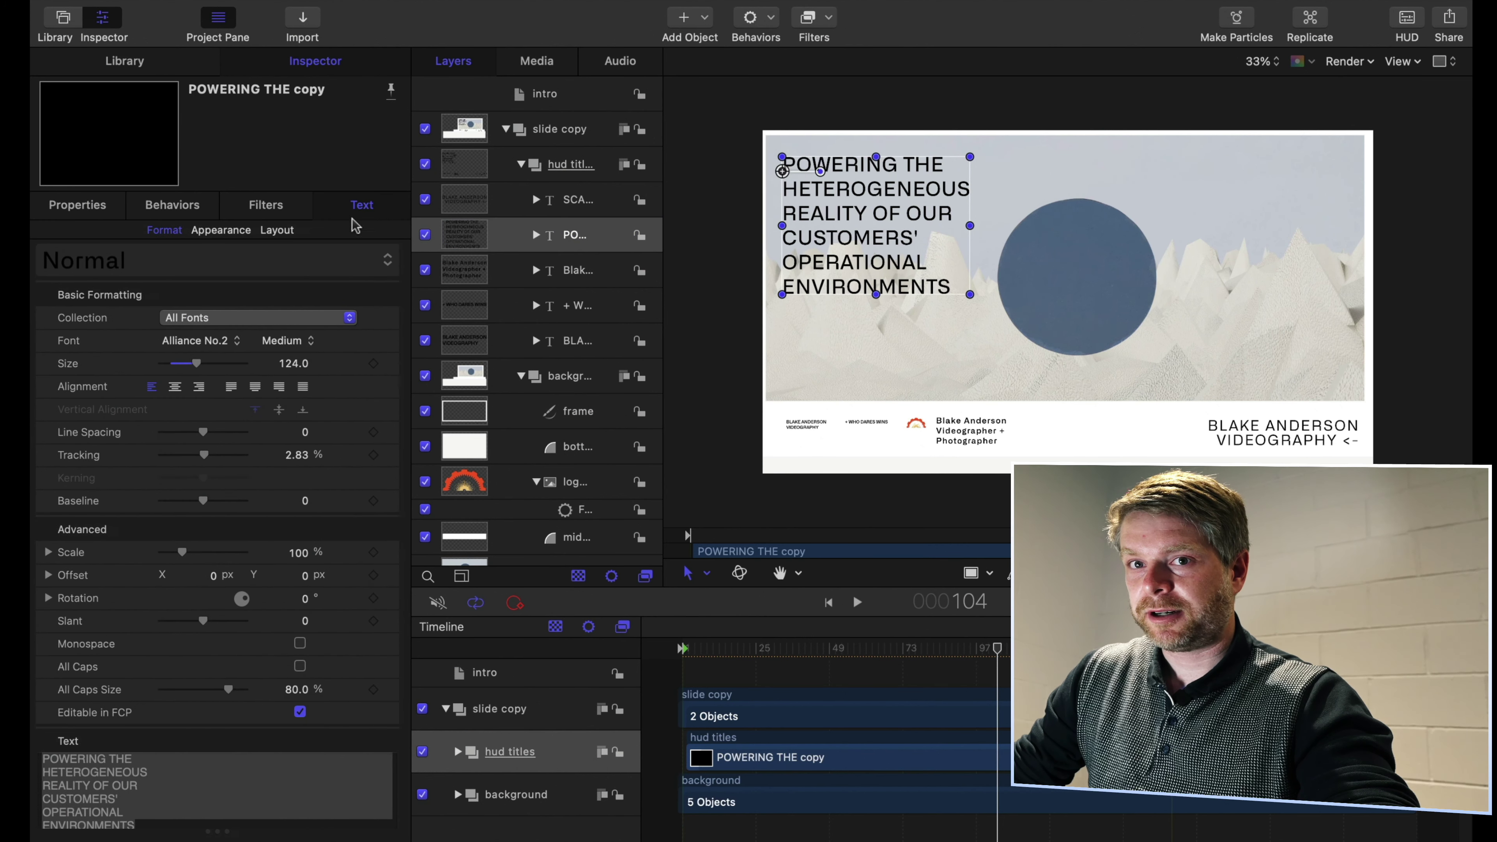
click(390, 744)
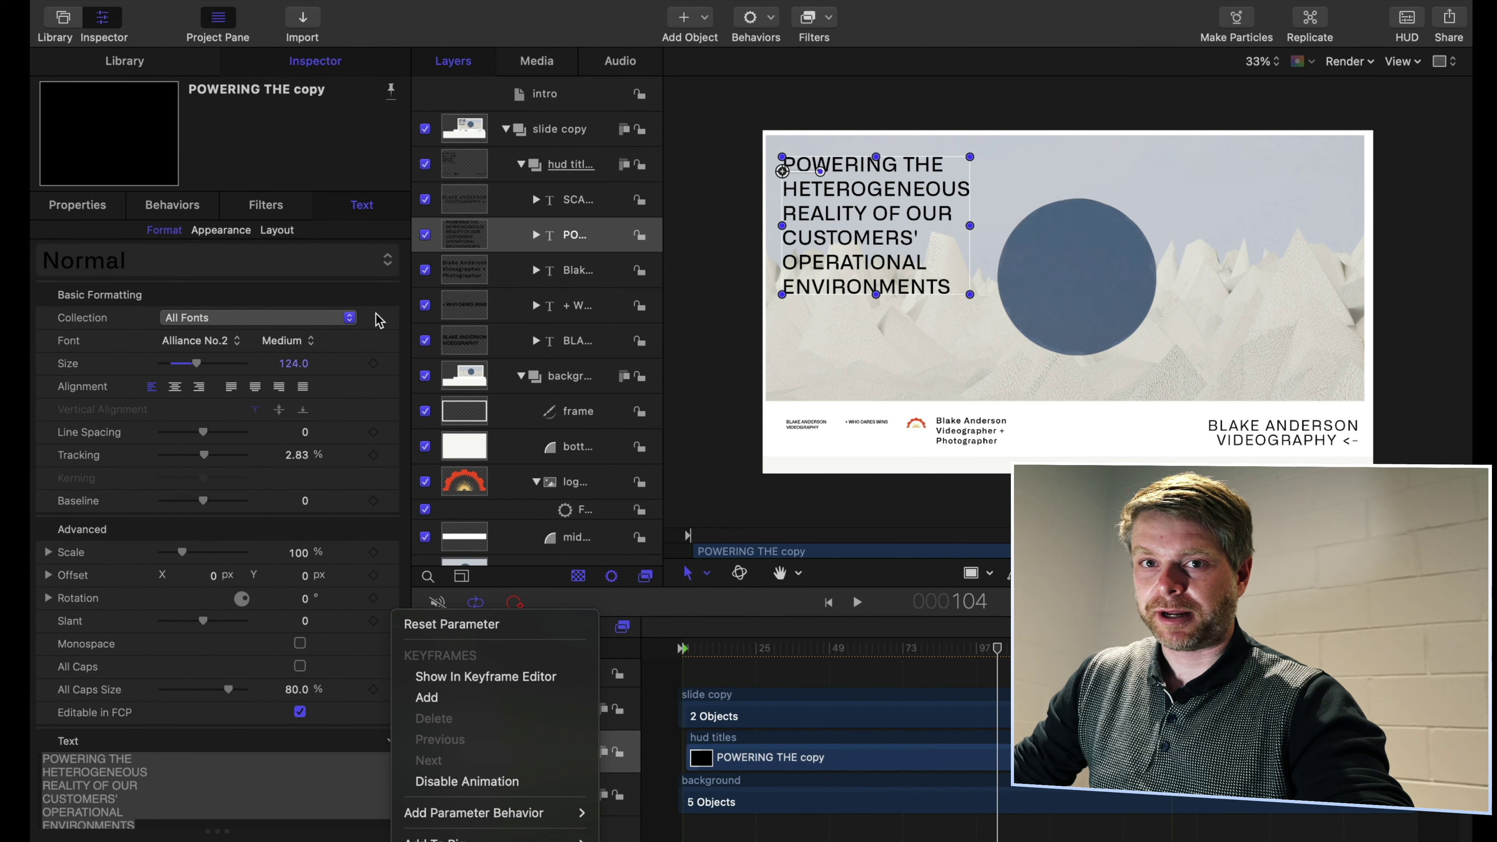
key(Escape)
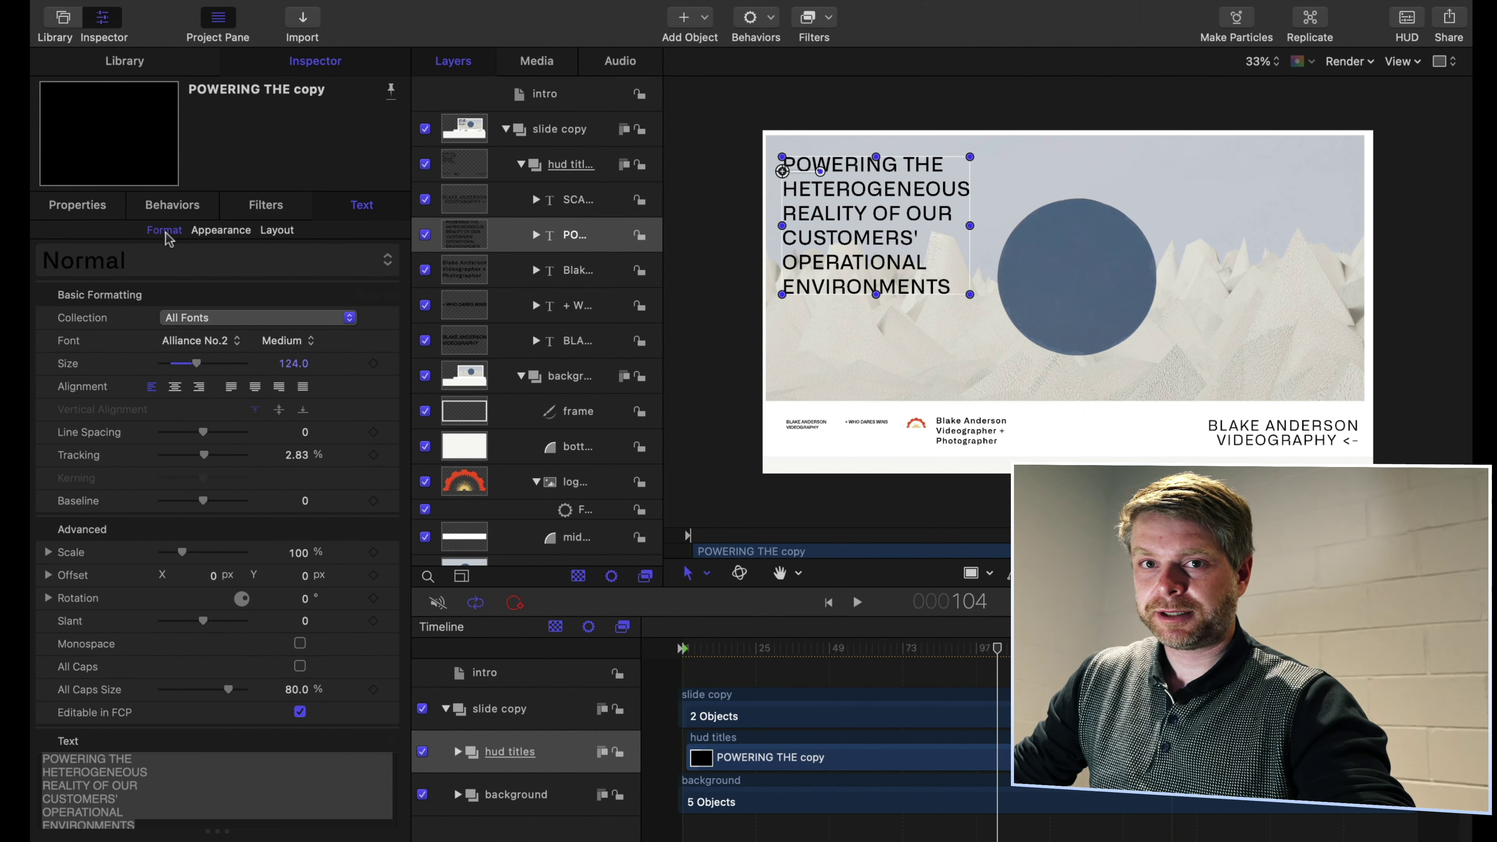
click(218, 232)
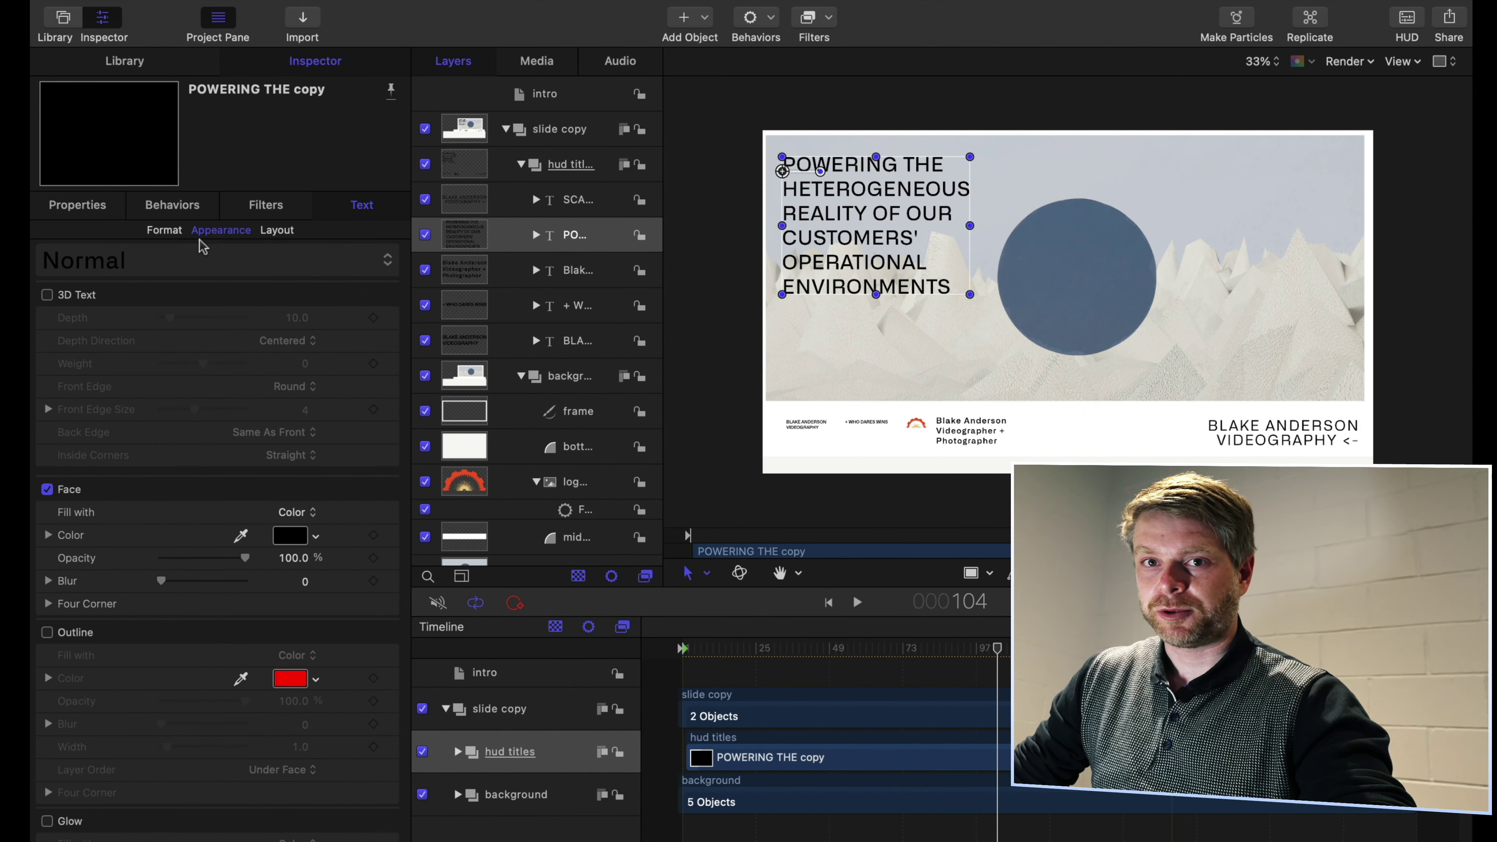
click(391, 534)
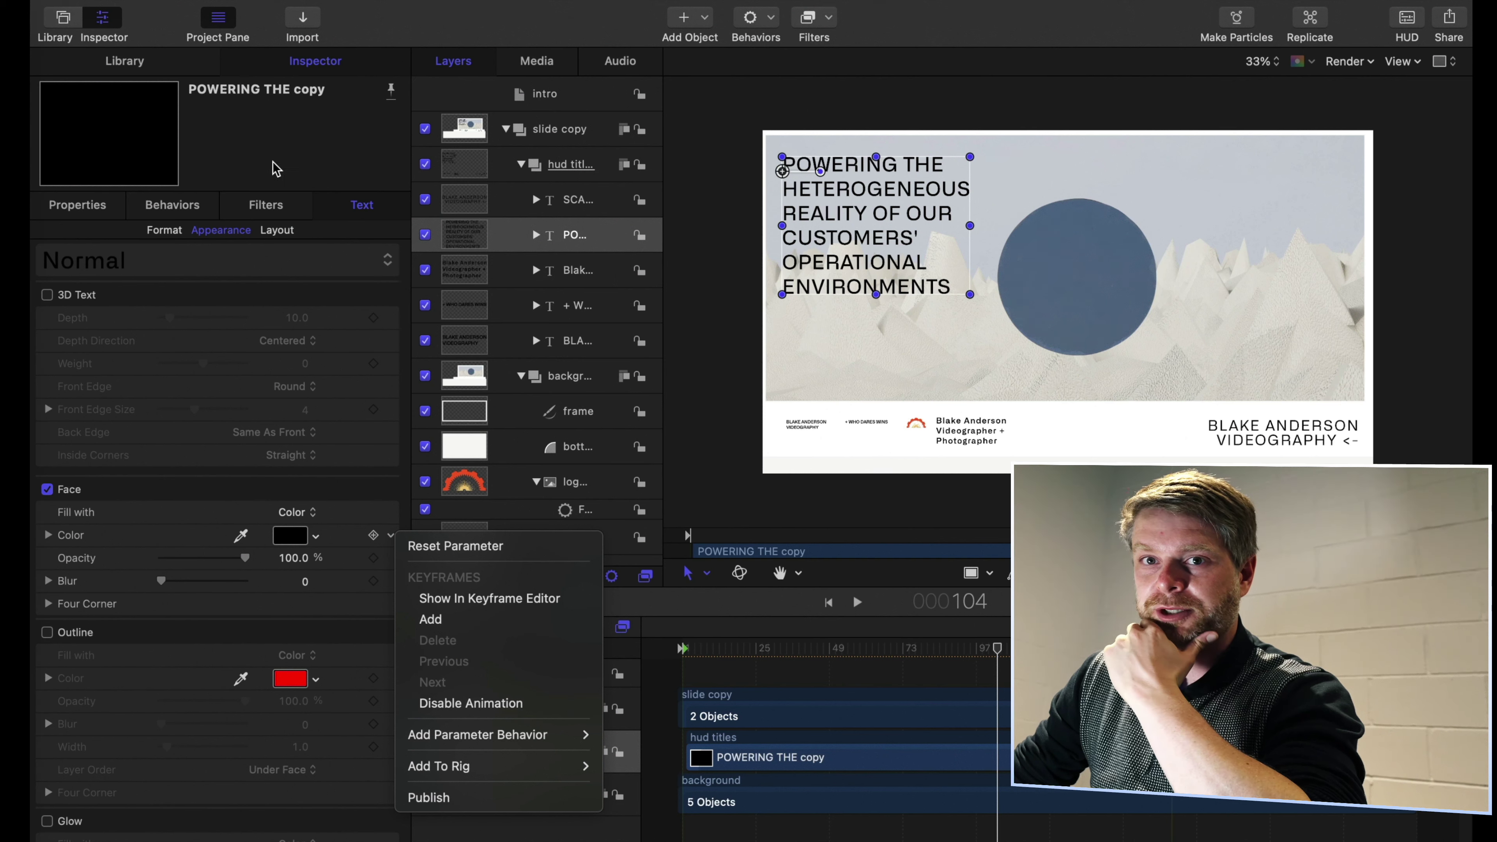
click(284, 231)
click(284, 231)
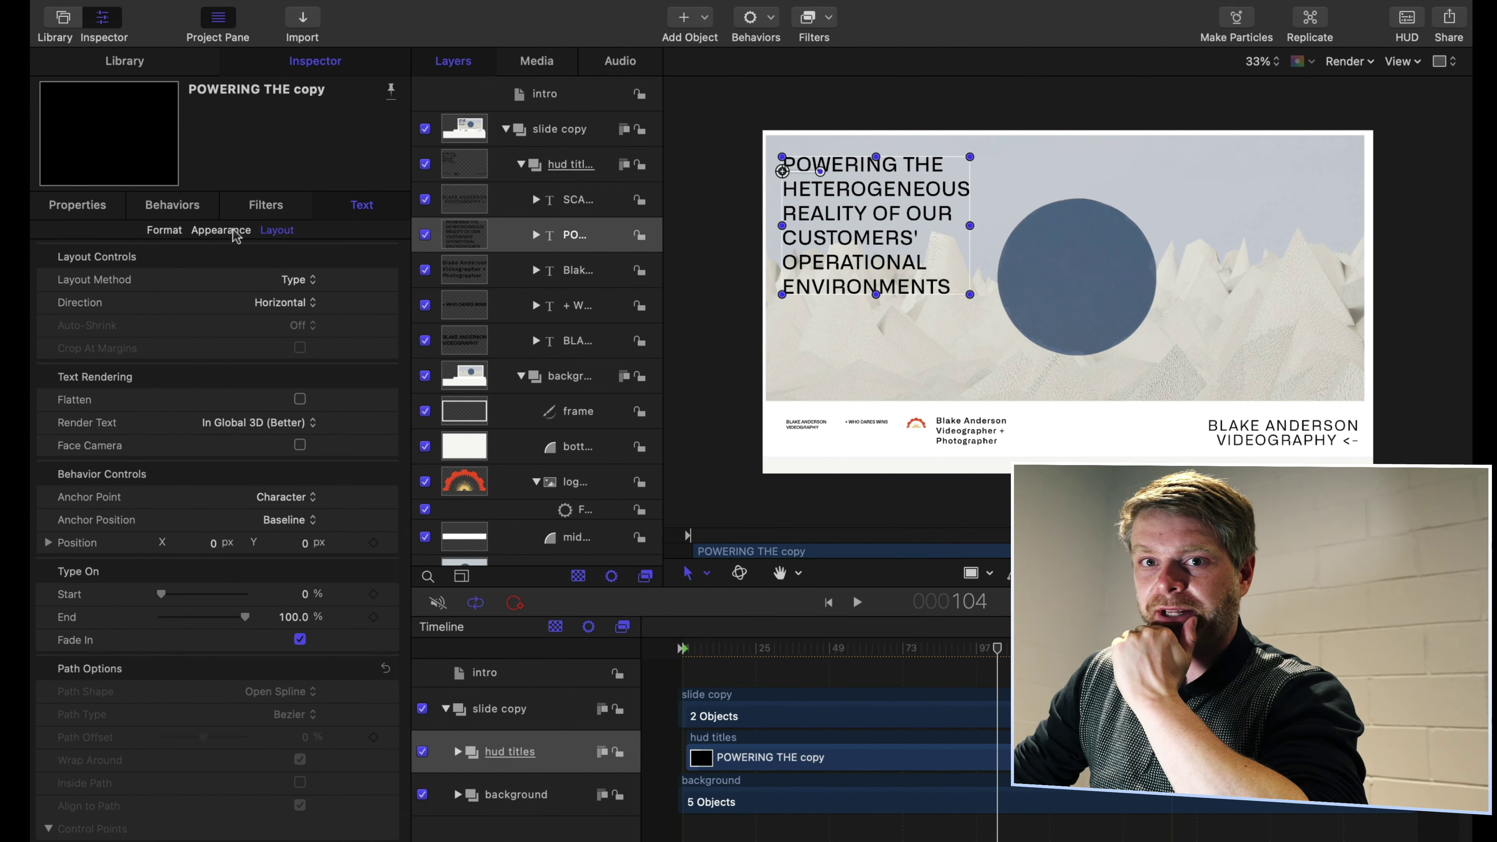
click(165, 230)
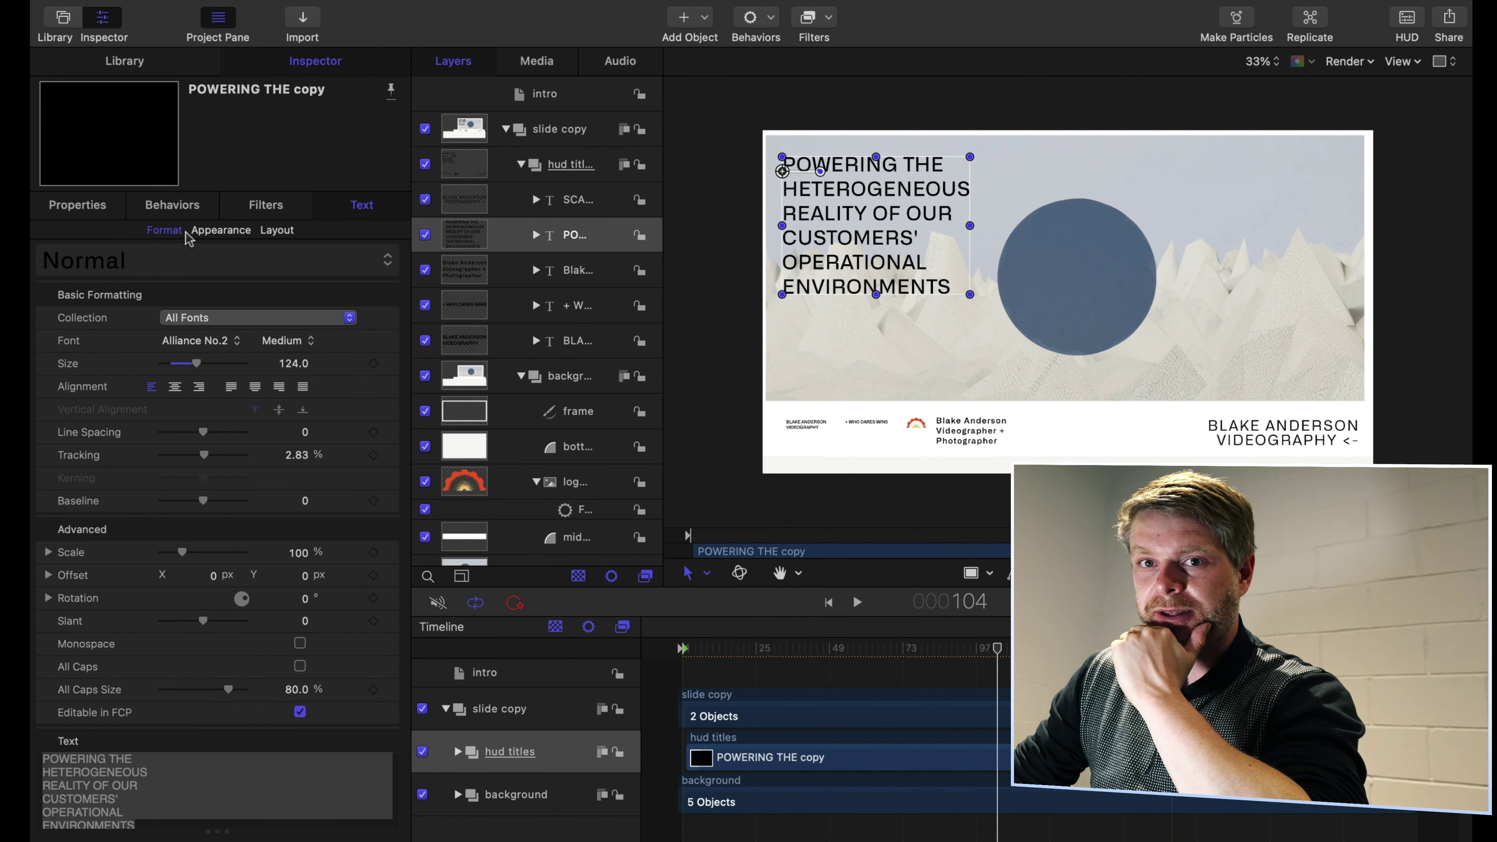
click(200, 231)
Examine the properties and behaviors of the POWERING THE copy layer, and look through its format, appearance and layout settings again
click(115, 208)
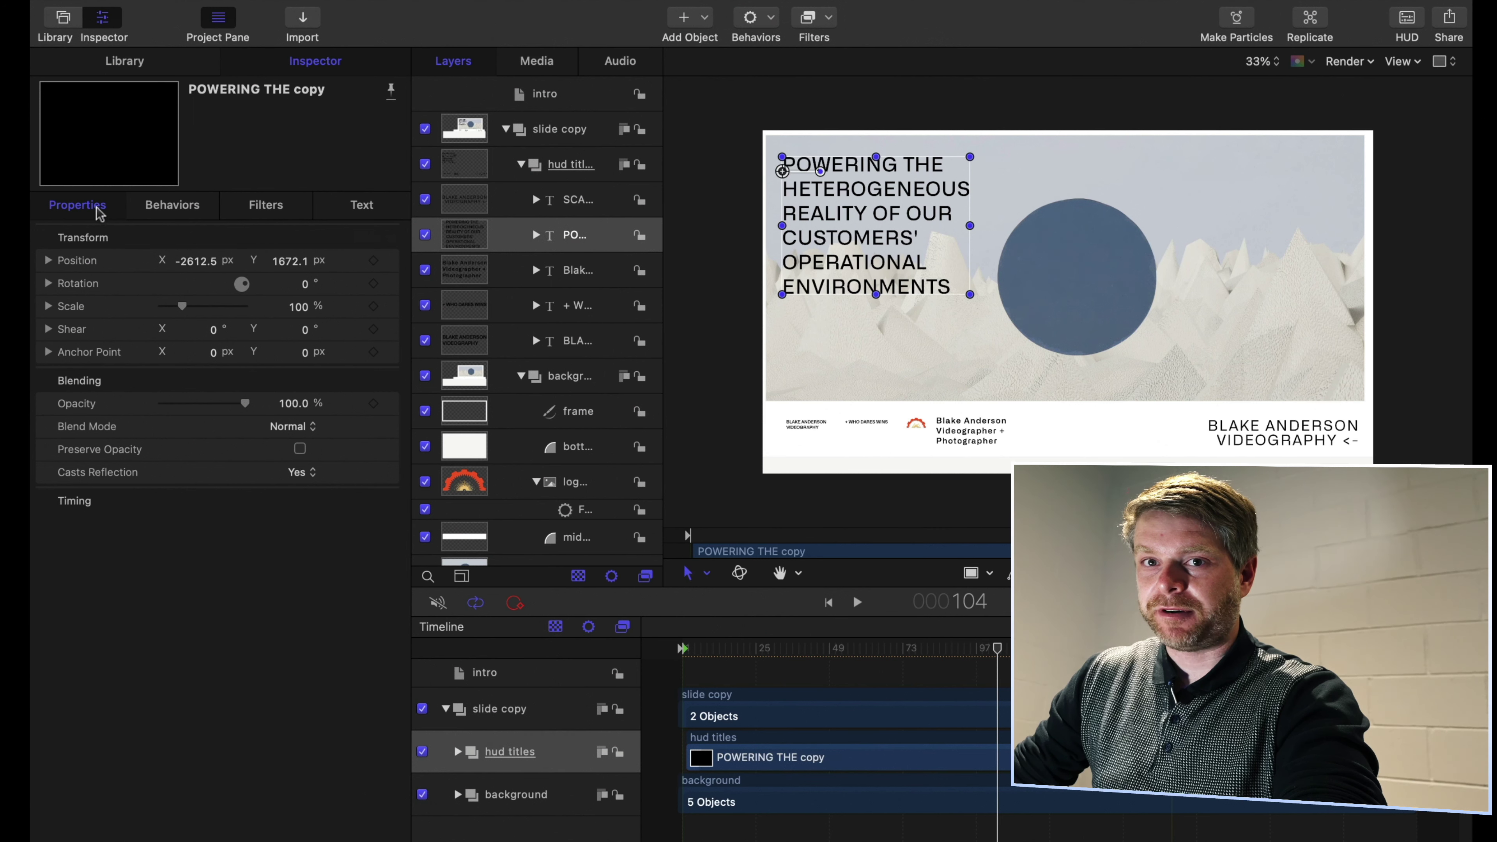
click(195, 212)
click(361, 214)
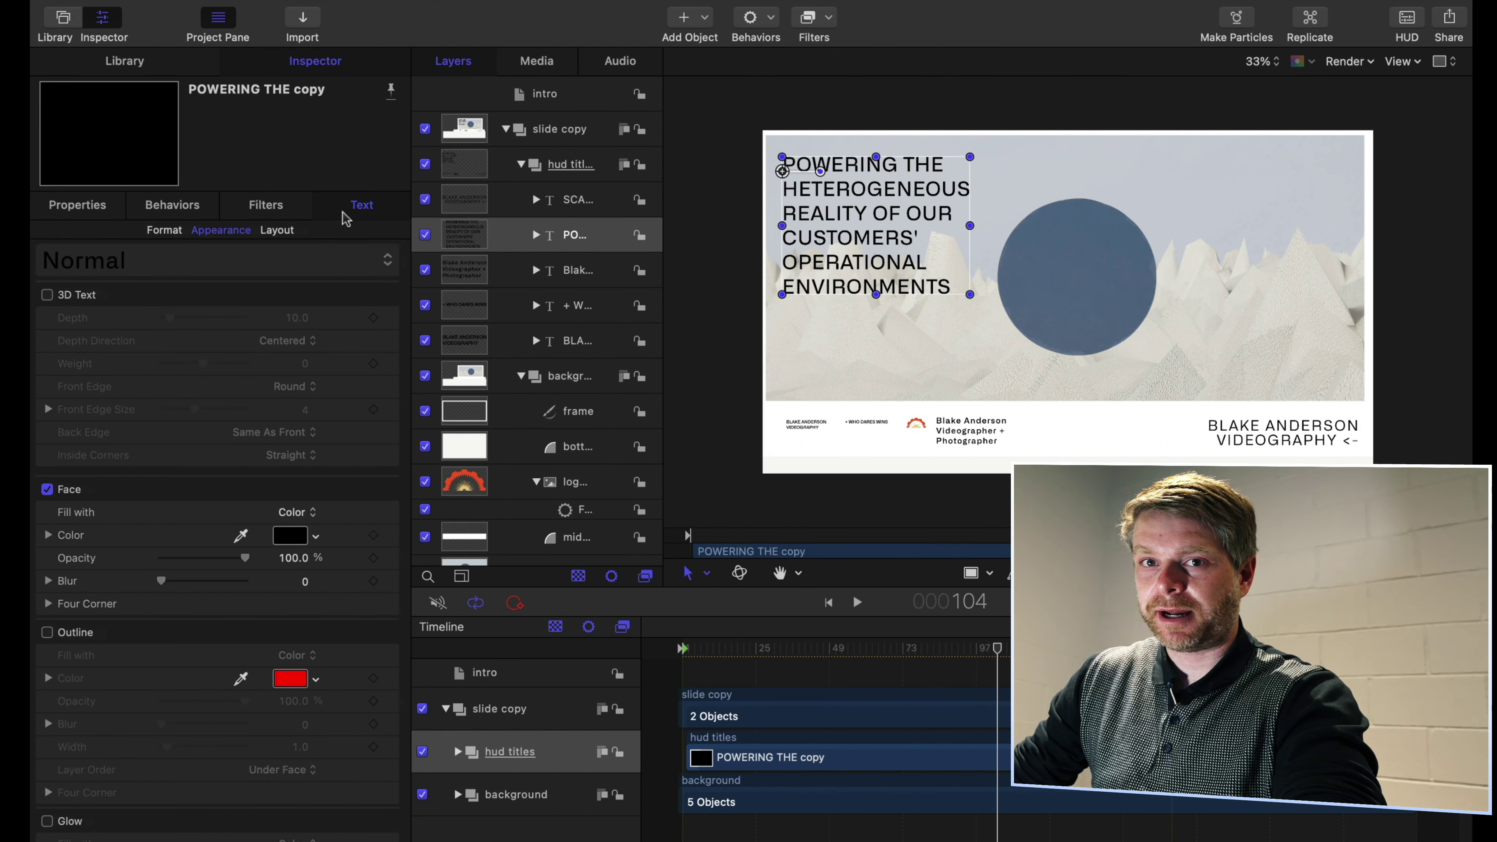
click(165, 231)
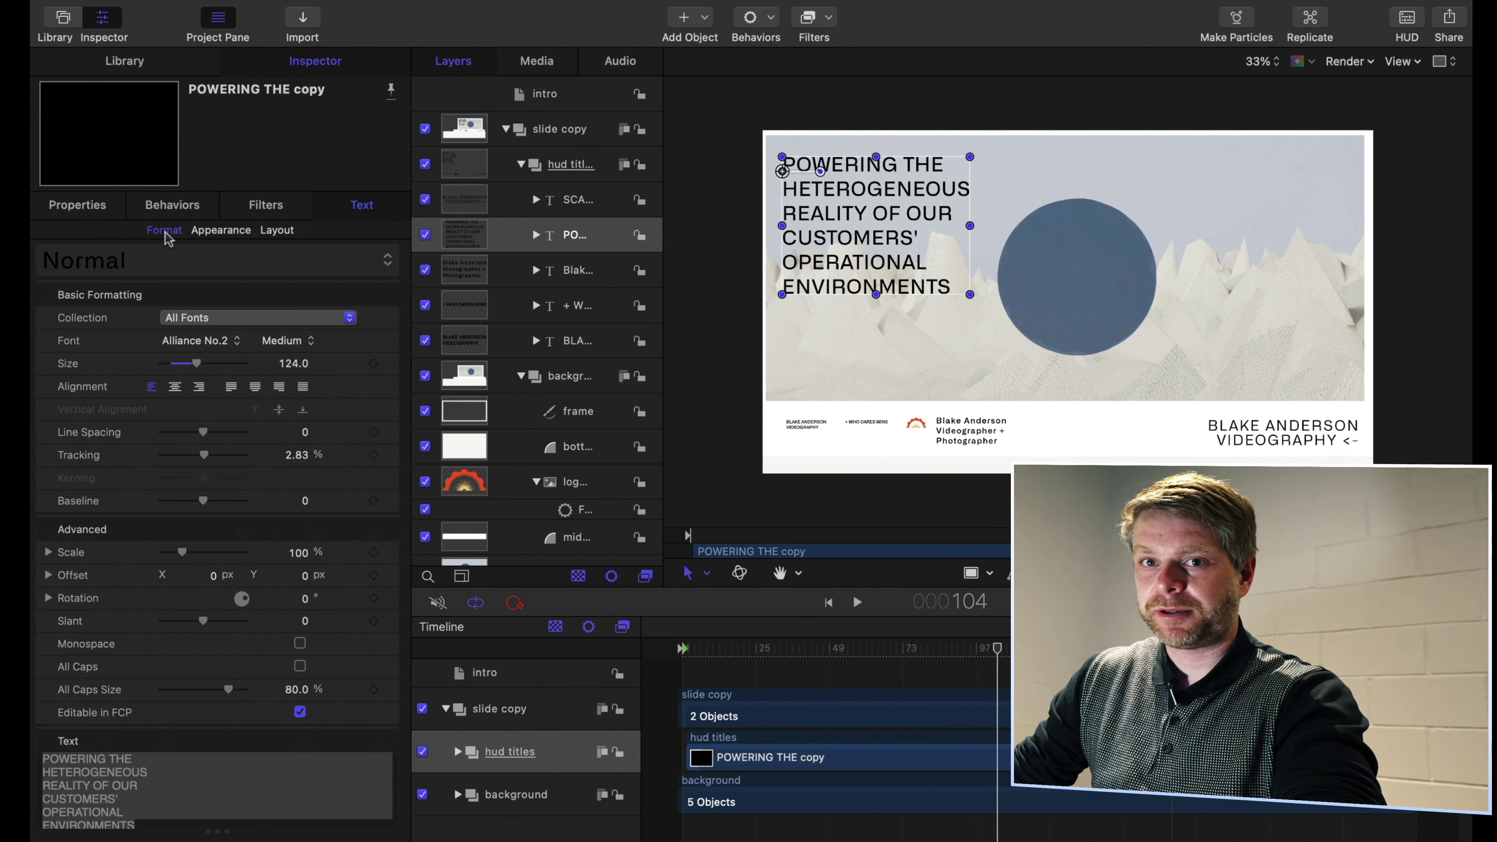
click(219, 231)
click(271, 231)
click(228, 236)
click(165, 231)
click(221, 234)
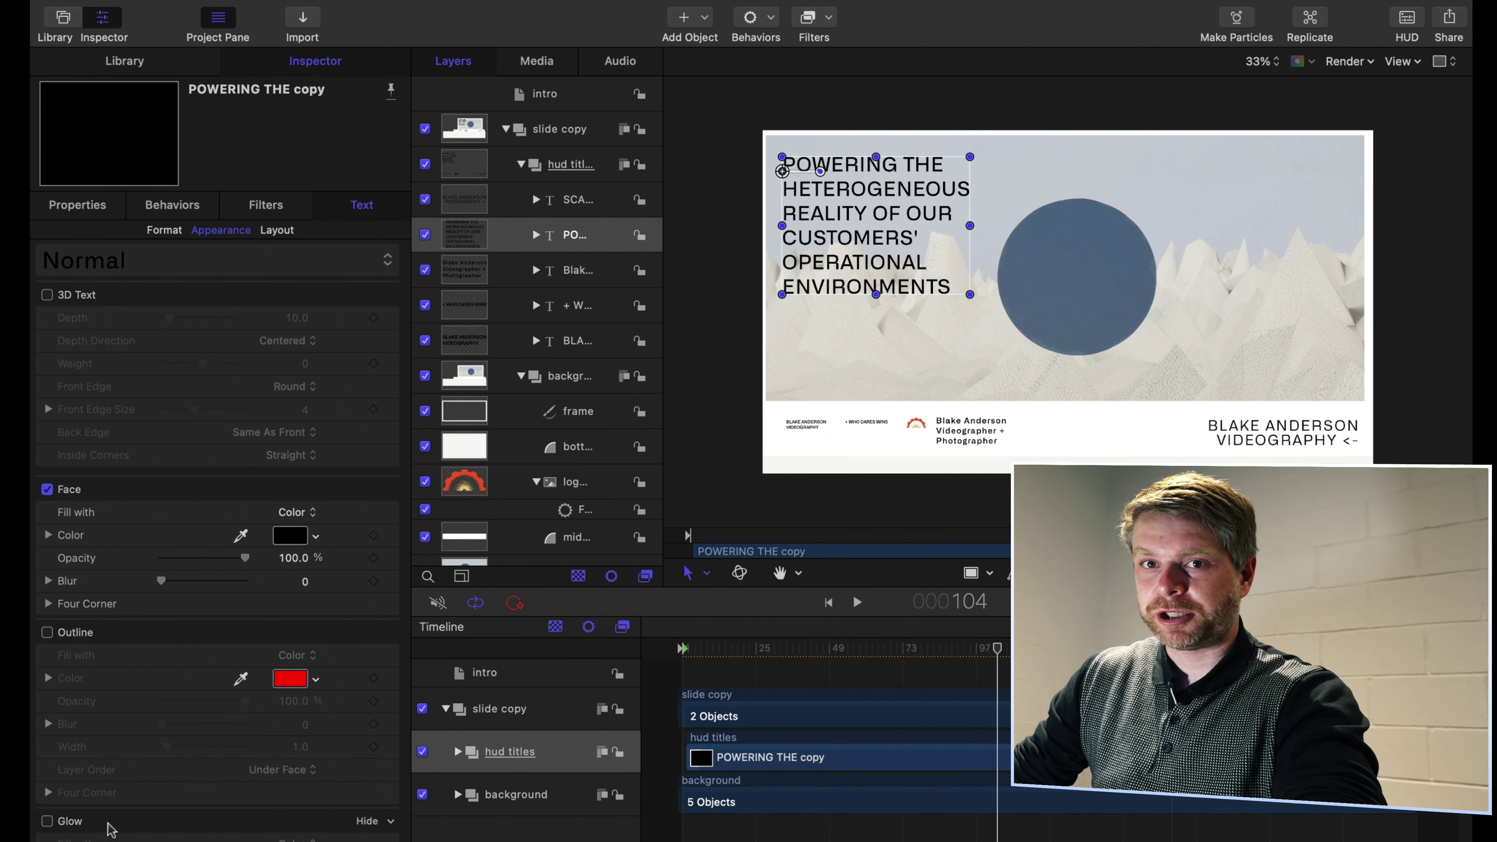
scroll(111, 828, down, 5)
click(165, 231)
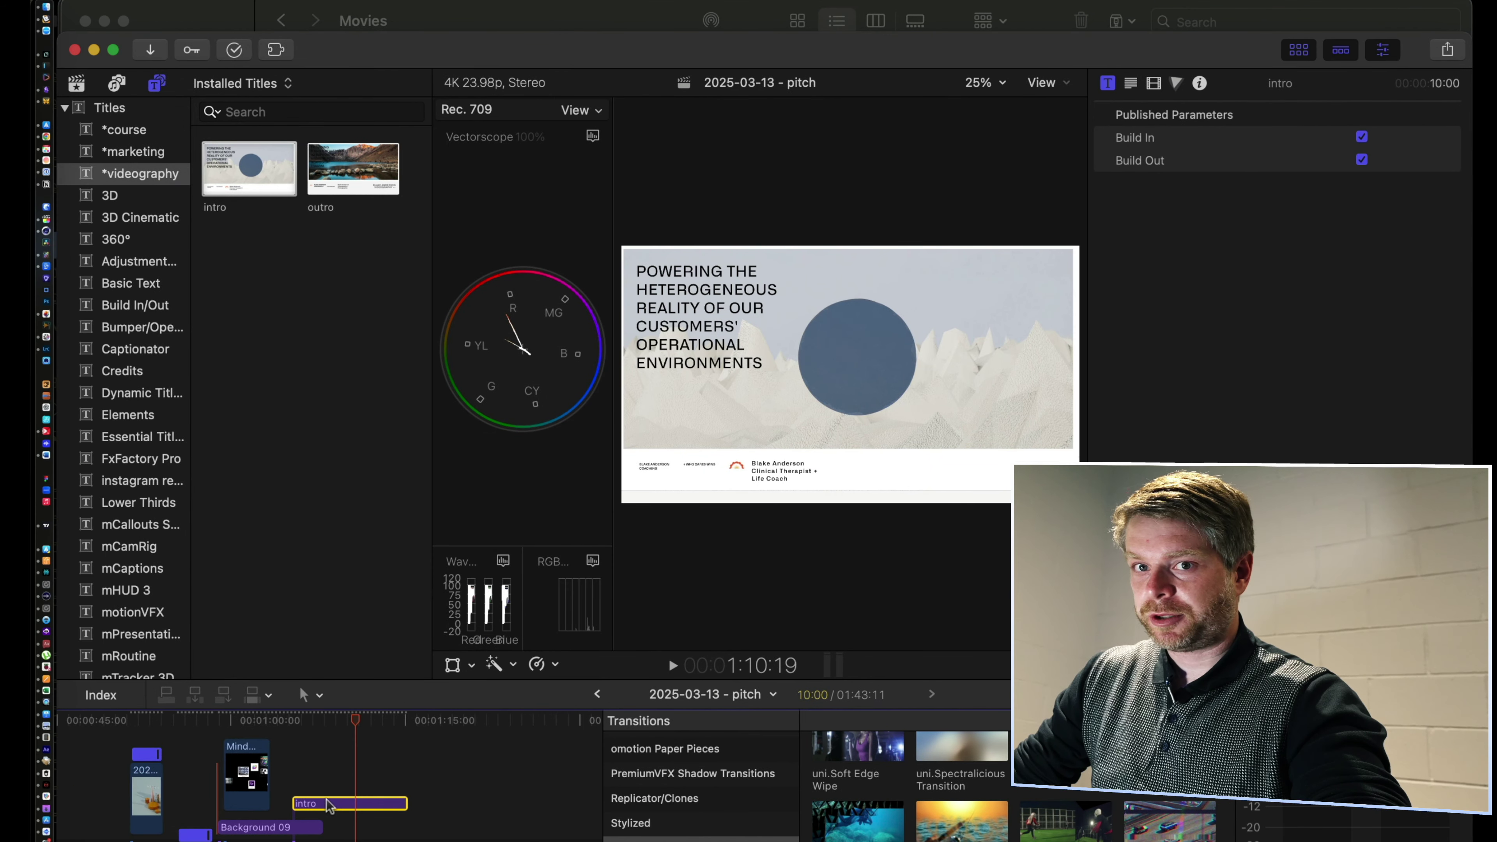
Switch to Final Cut Pro, replace the intro title on the timeline with a fresh copy, and check its text, video and published parameters
key(BackSpace)
drag(249, 168, 327, 798)
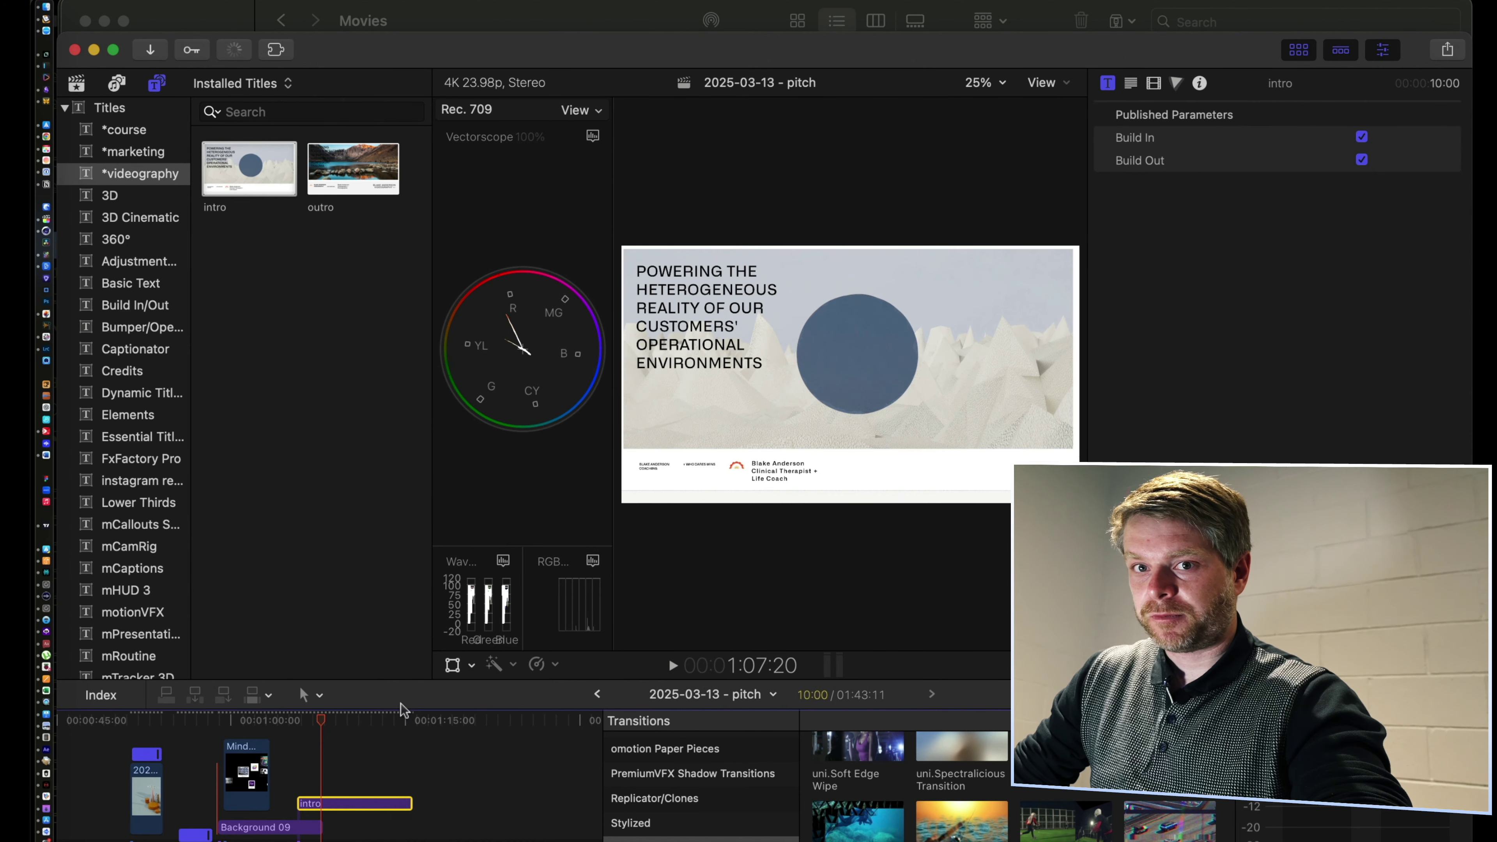
click(1130, 83)
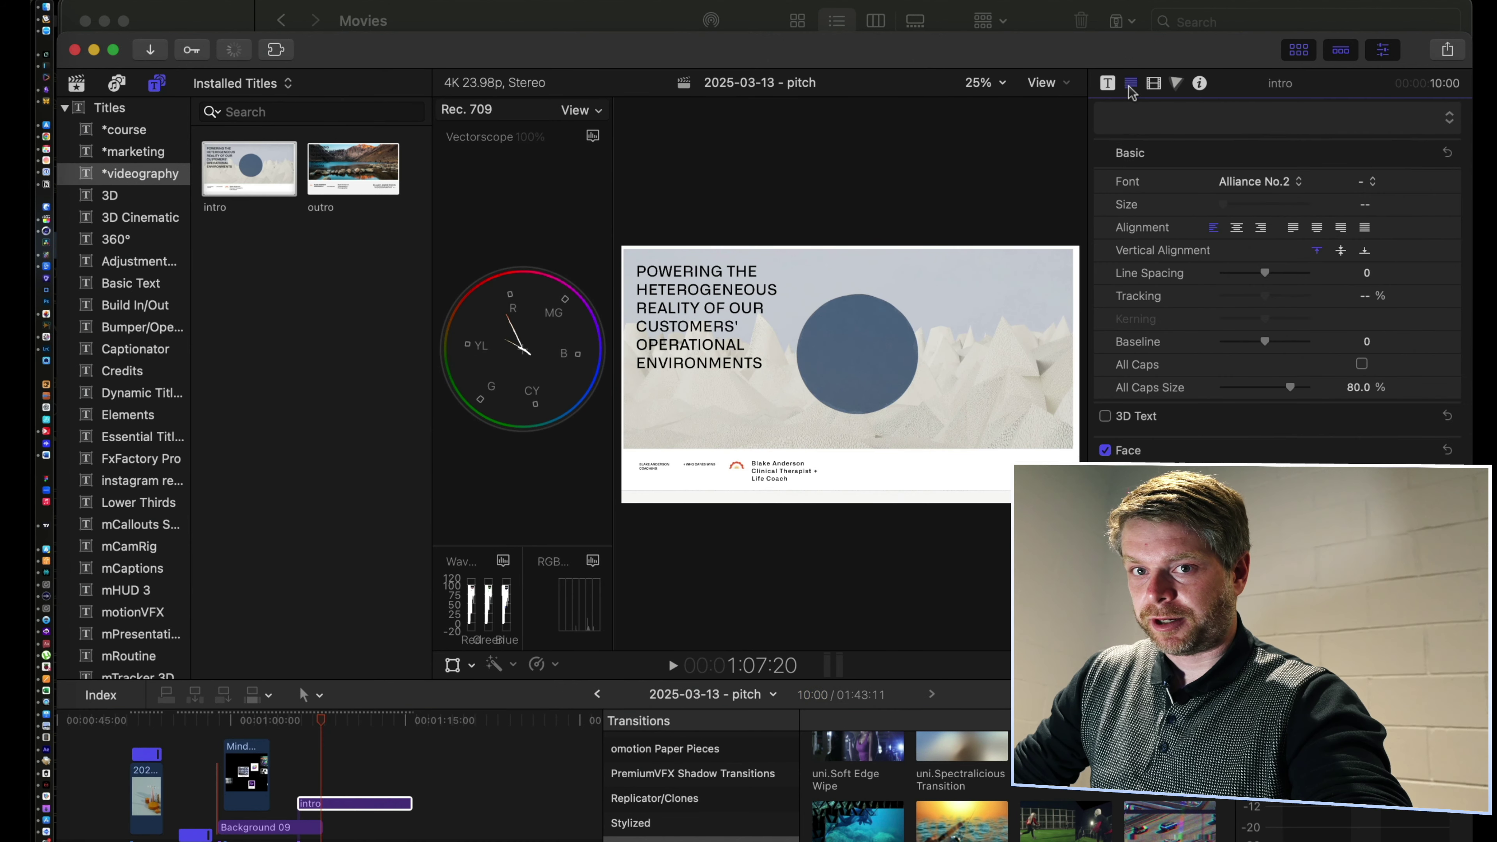
click(1154, 84)
click(1108, 83)
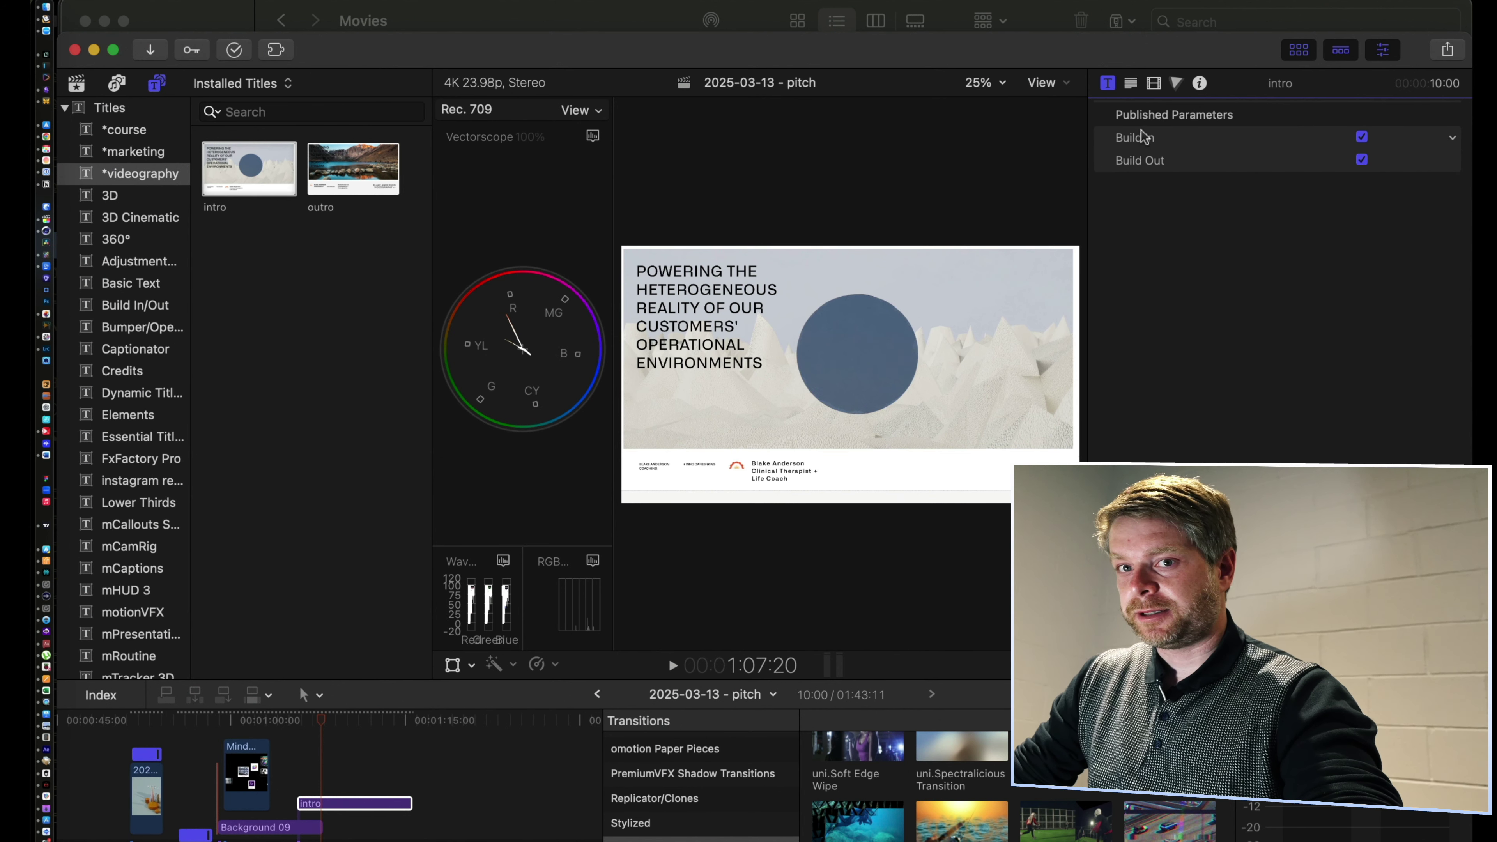
Add the outro title from the *videography category to the timeline and delete the intro title
click(339, 174)
drag(339, 174, 301, 737)
click(321, 806)
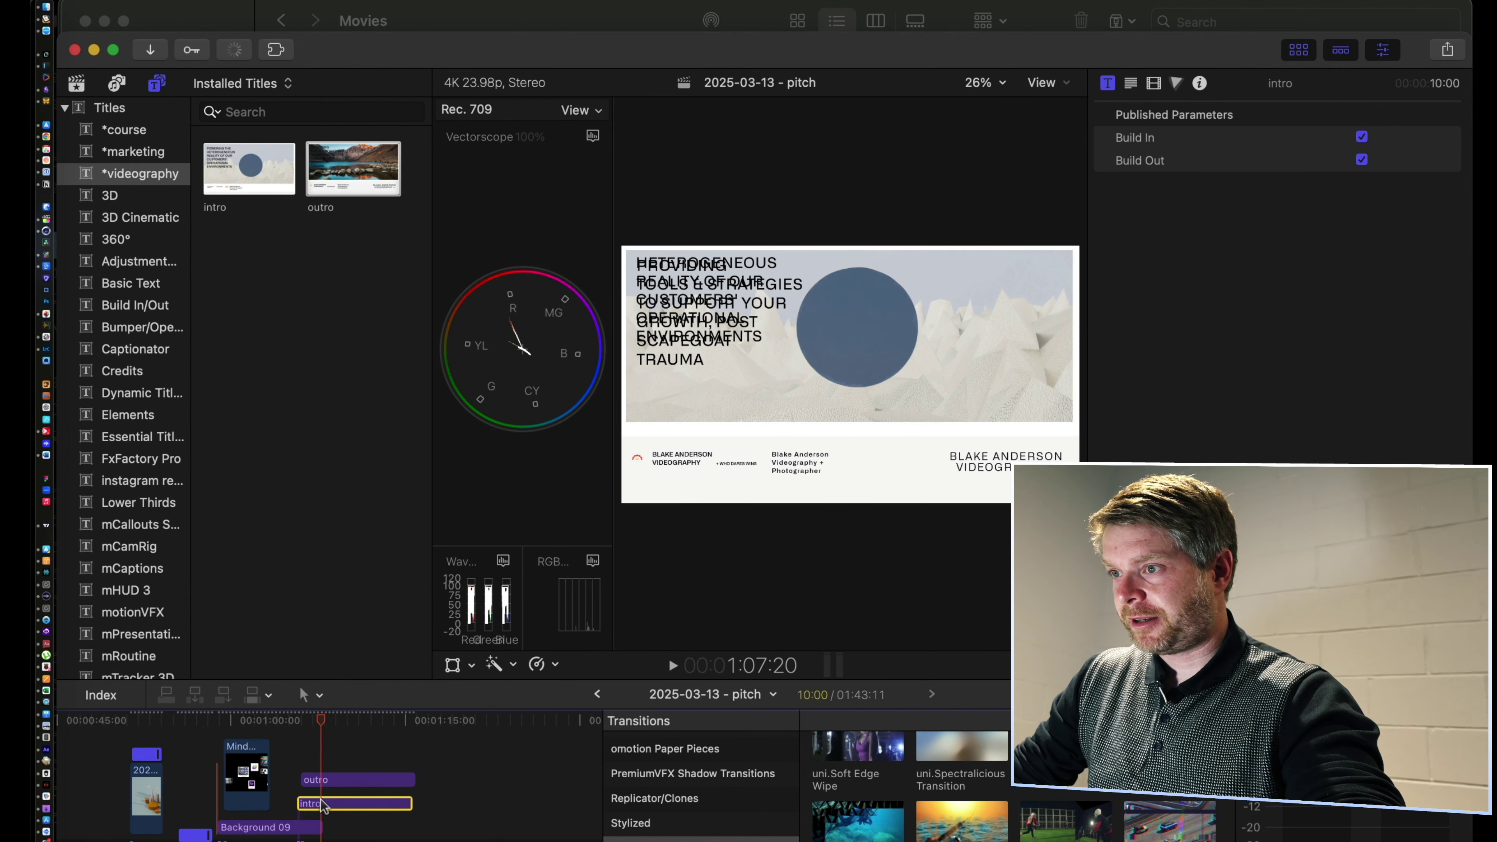
key(Delete)
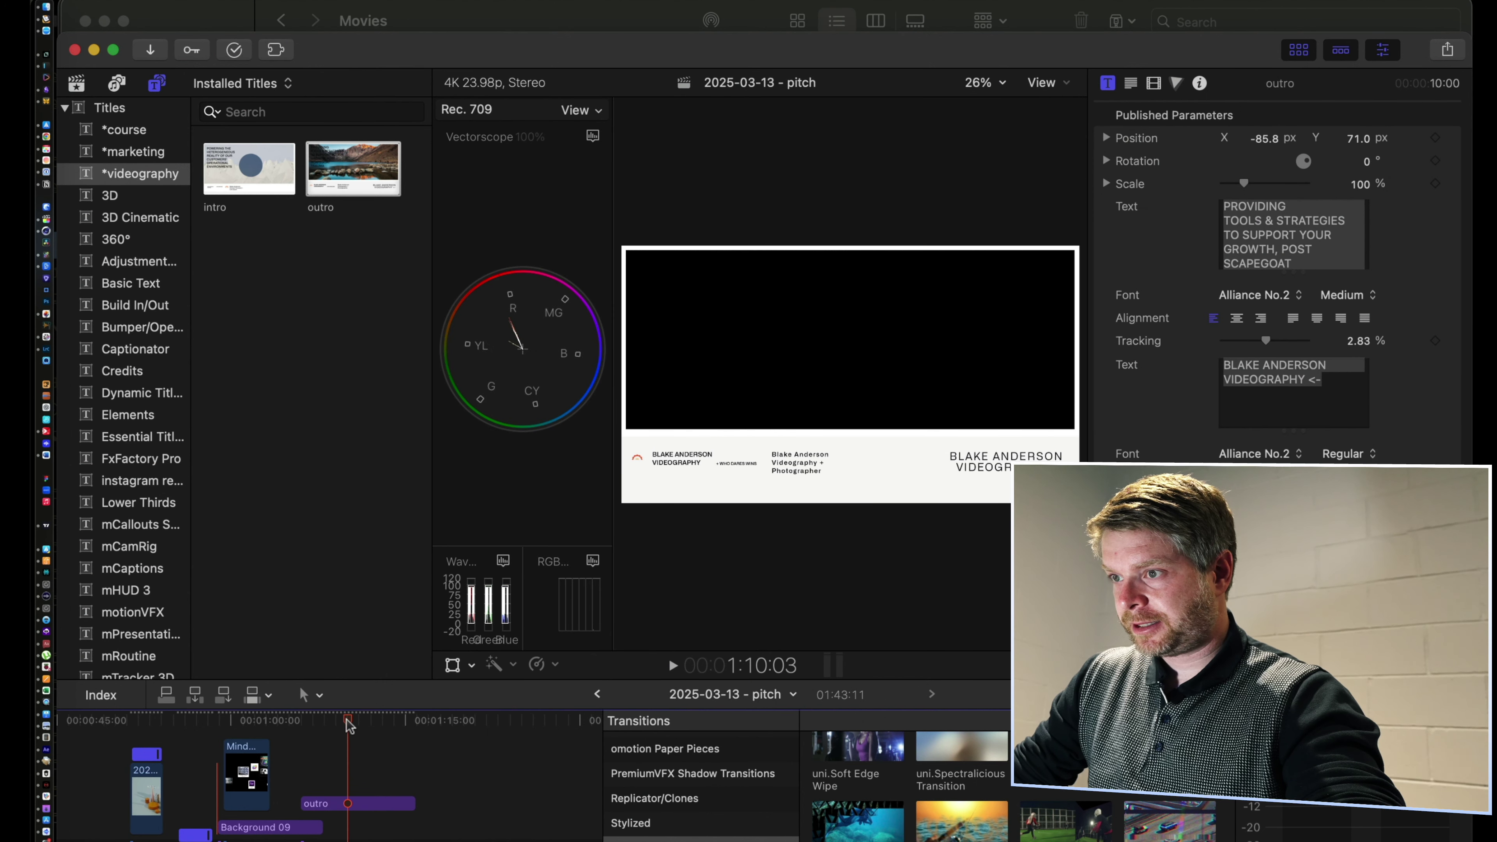
Select the outro title on the timeline and examine its published parameters
click(341, 804)
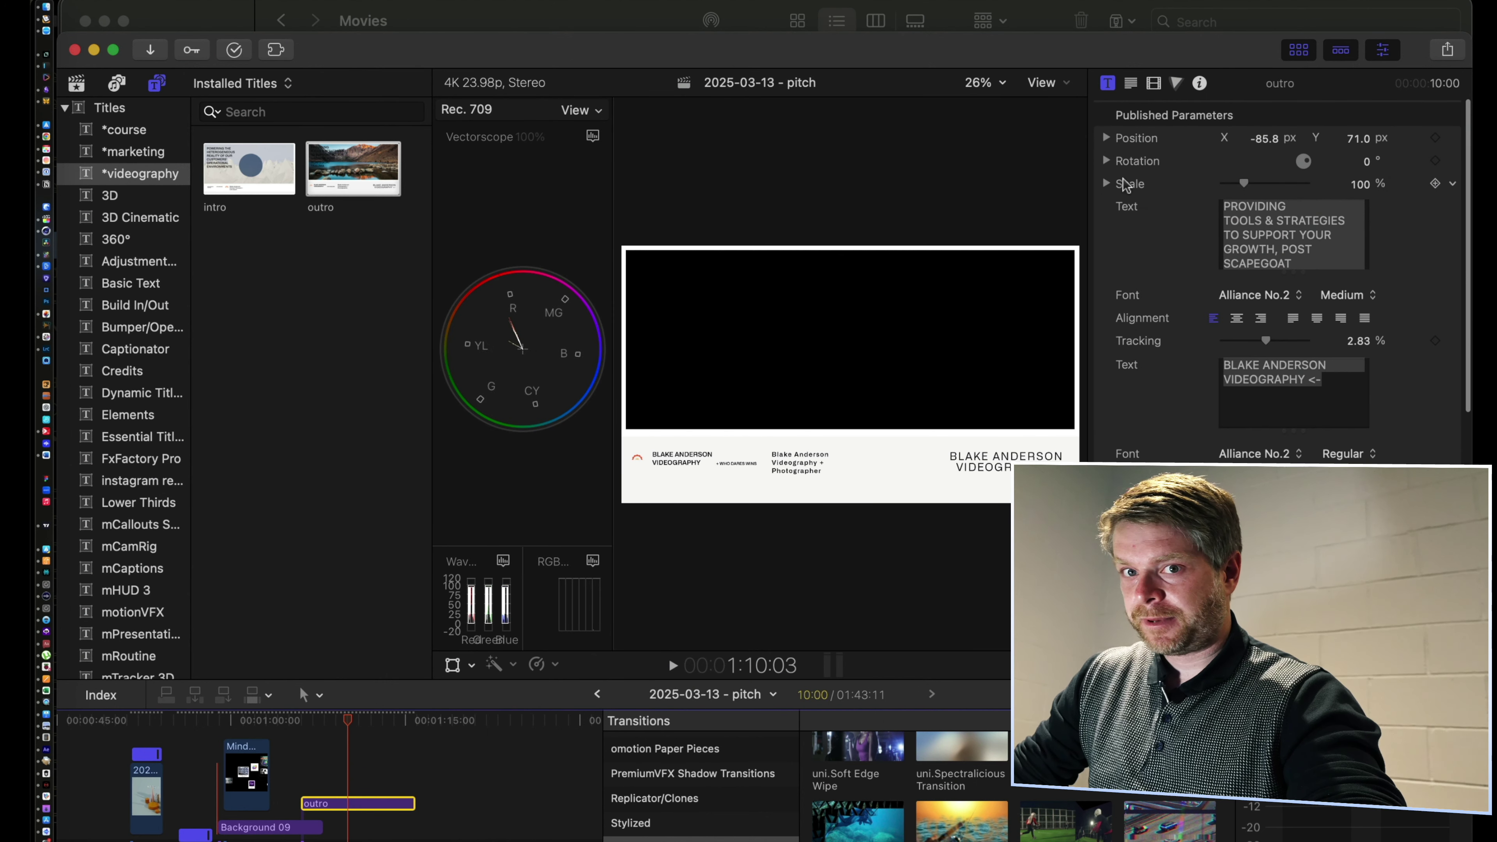
scroll(1170, 177, down, 2)
scroll(1238, 240, down, 10)
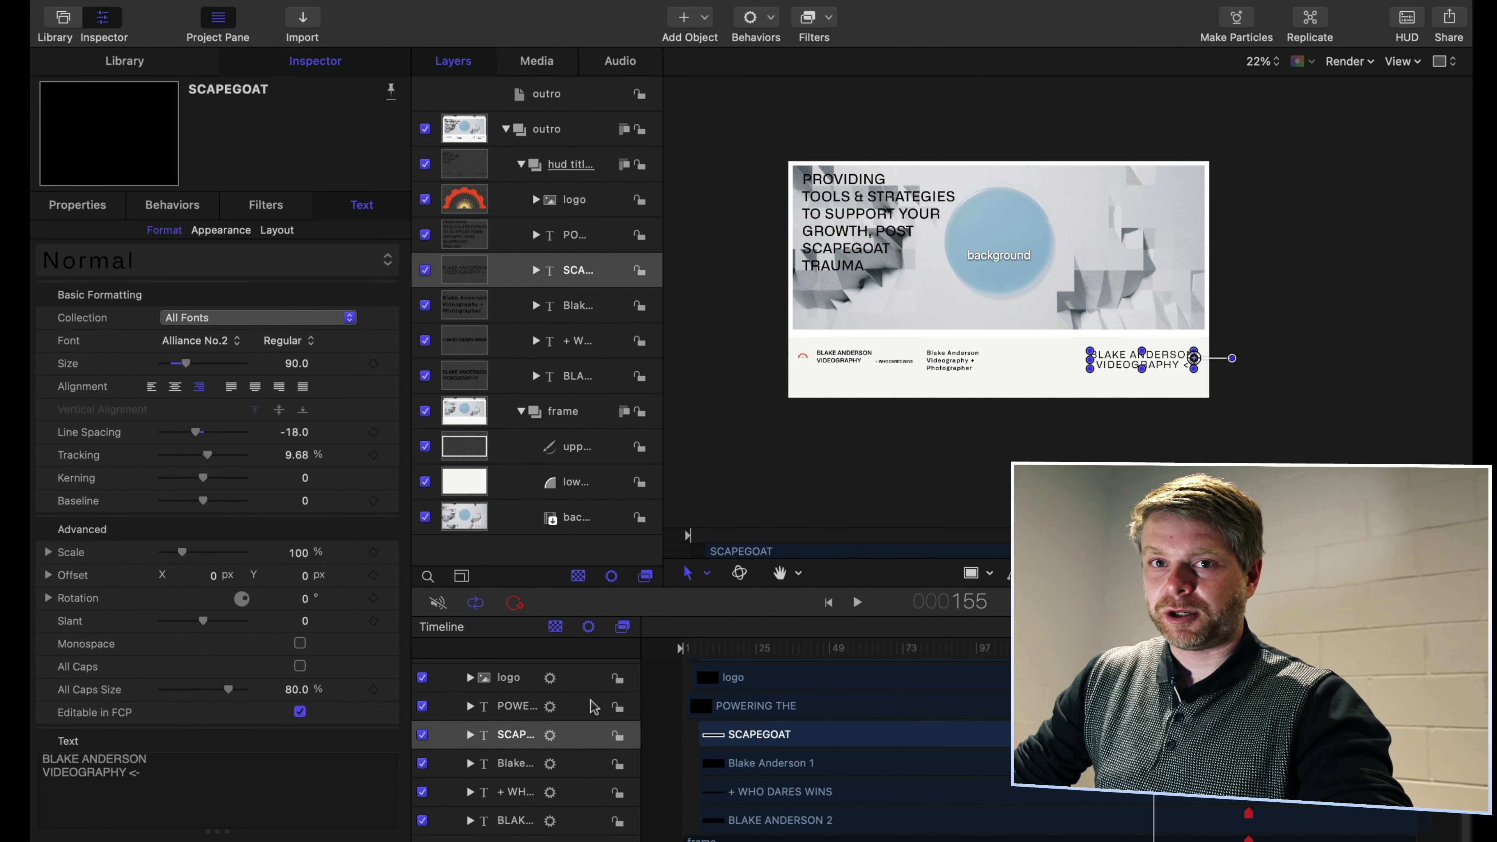
Switch to the outro project in Motion, select the project itself, and examine its full list of published parameters
scroll(576, 708, up, 5)
click(488, 675)
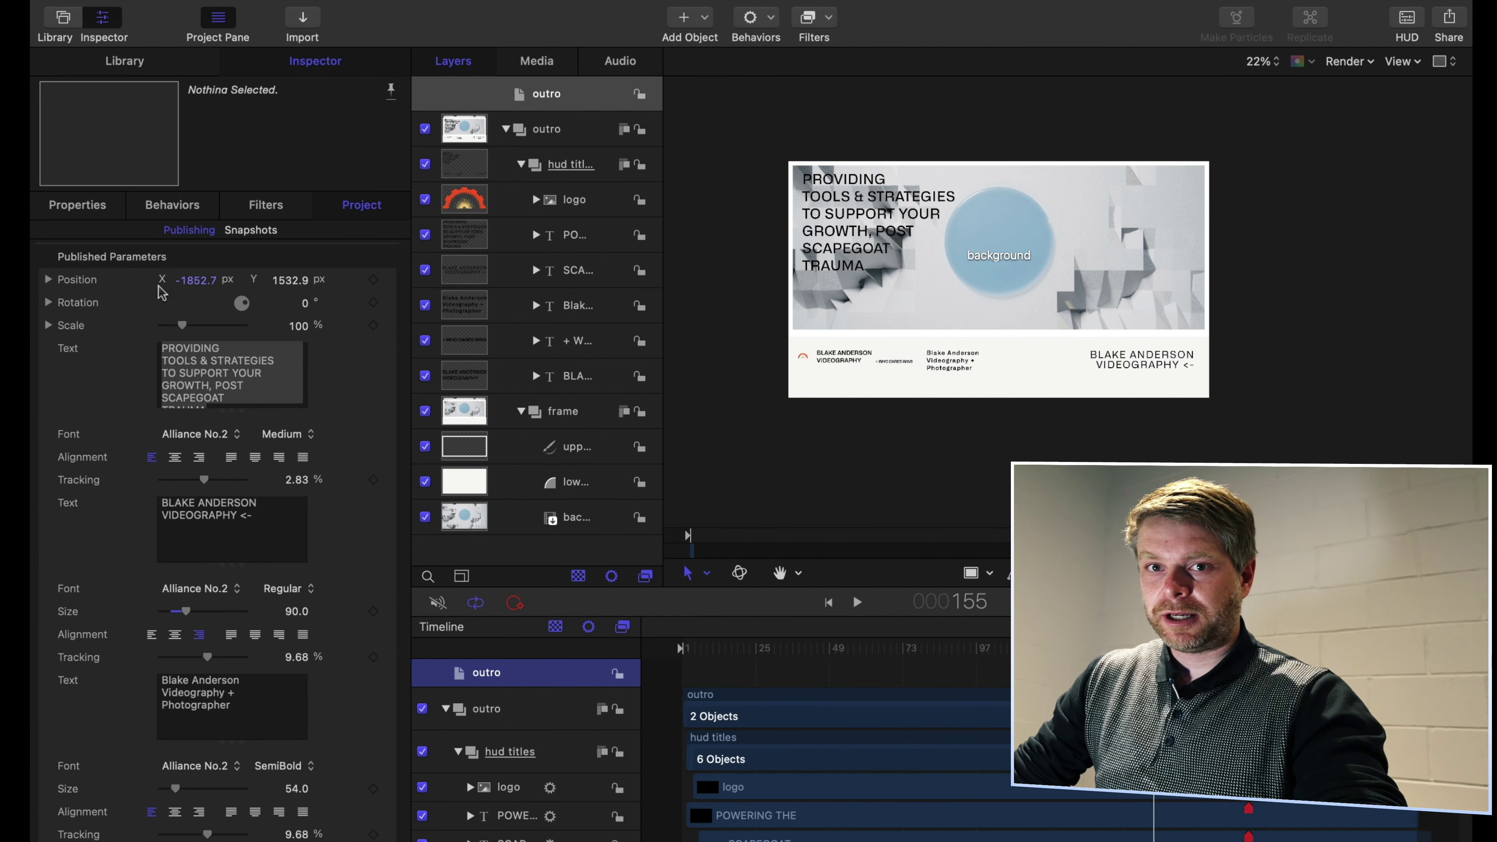
scroll(114, 337, down, 5)
scroll(177, 283, up, 5)
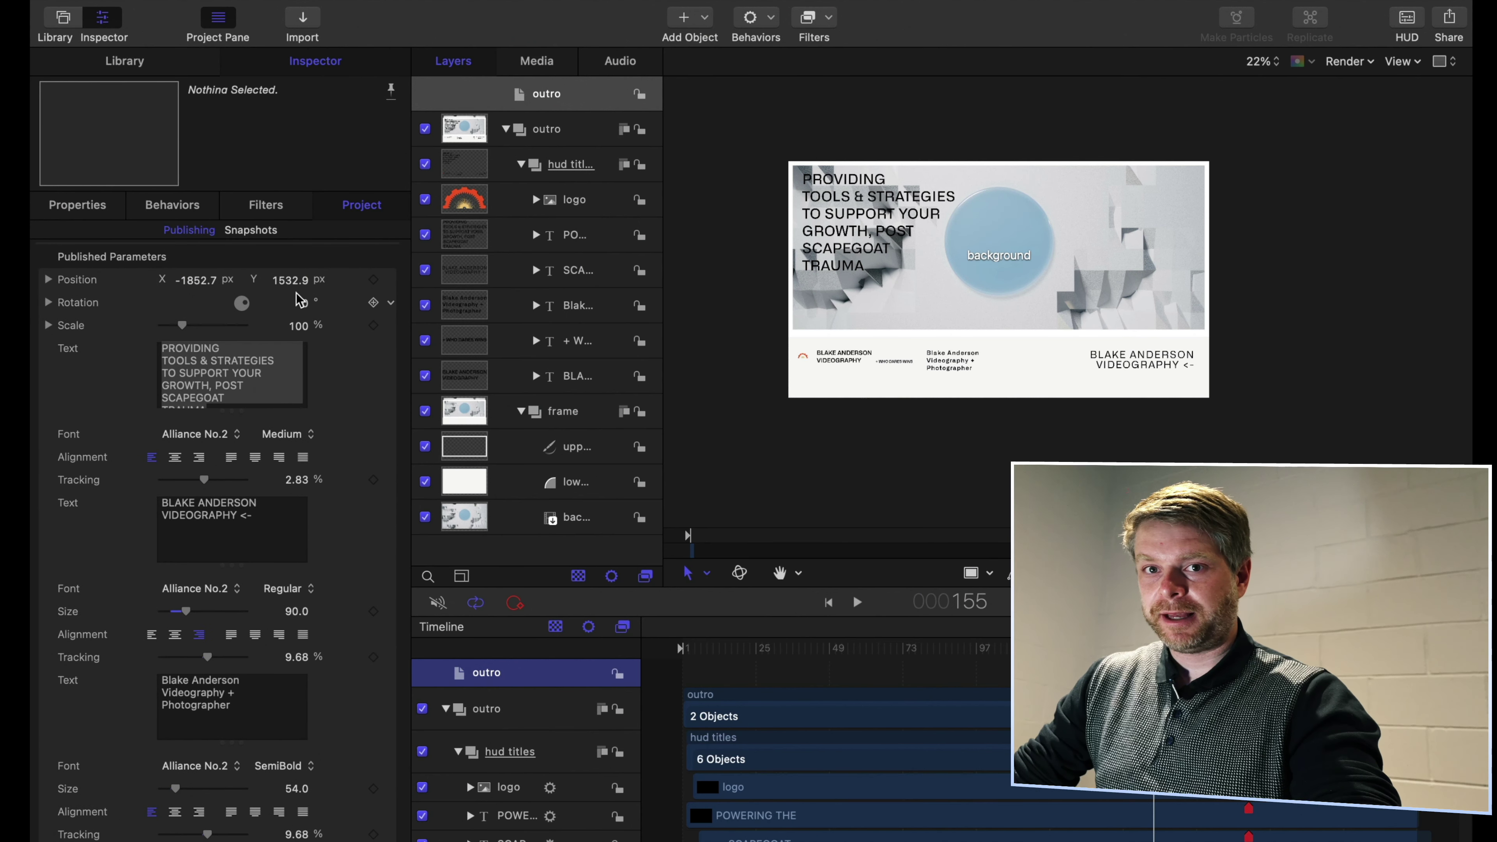
scroll(236, 342, down, 4)
scroll(193, 294, down, 3)
scroll(165, 590, up, 5)
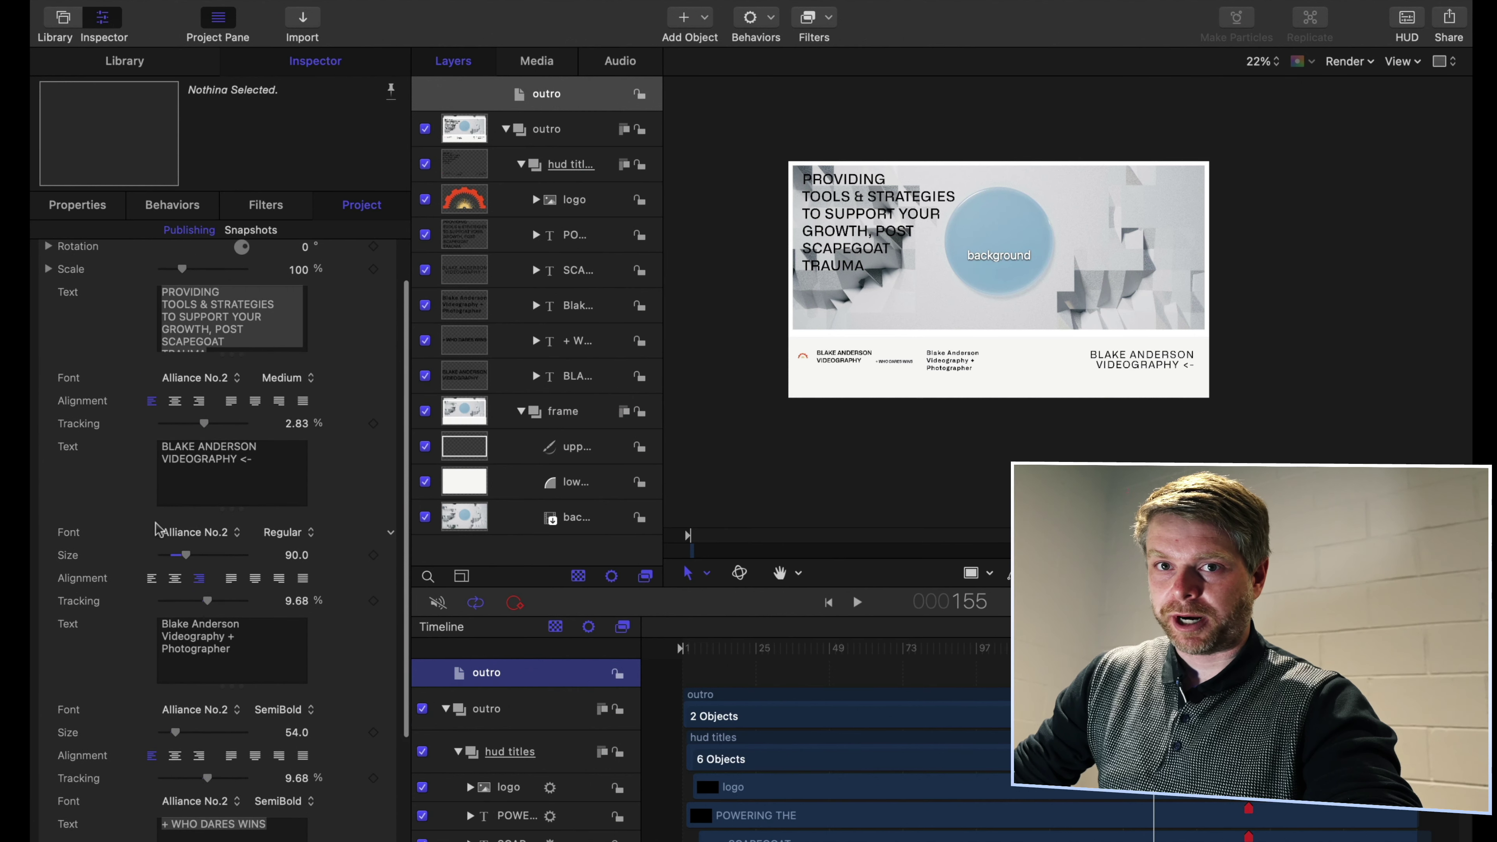
scroll(157, 528, up, 2)
Try to reorder the outro project's published parameters by moving Position within the list, and review the text parameters below it
mouse_move(89, 289)
mouse_down()
mouse_move(89, 368)
mouse_move(75, 292)
mouse_up()
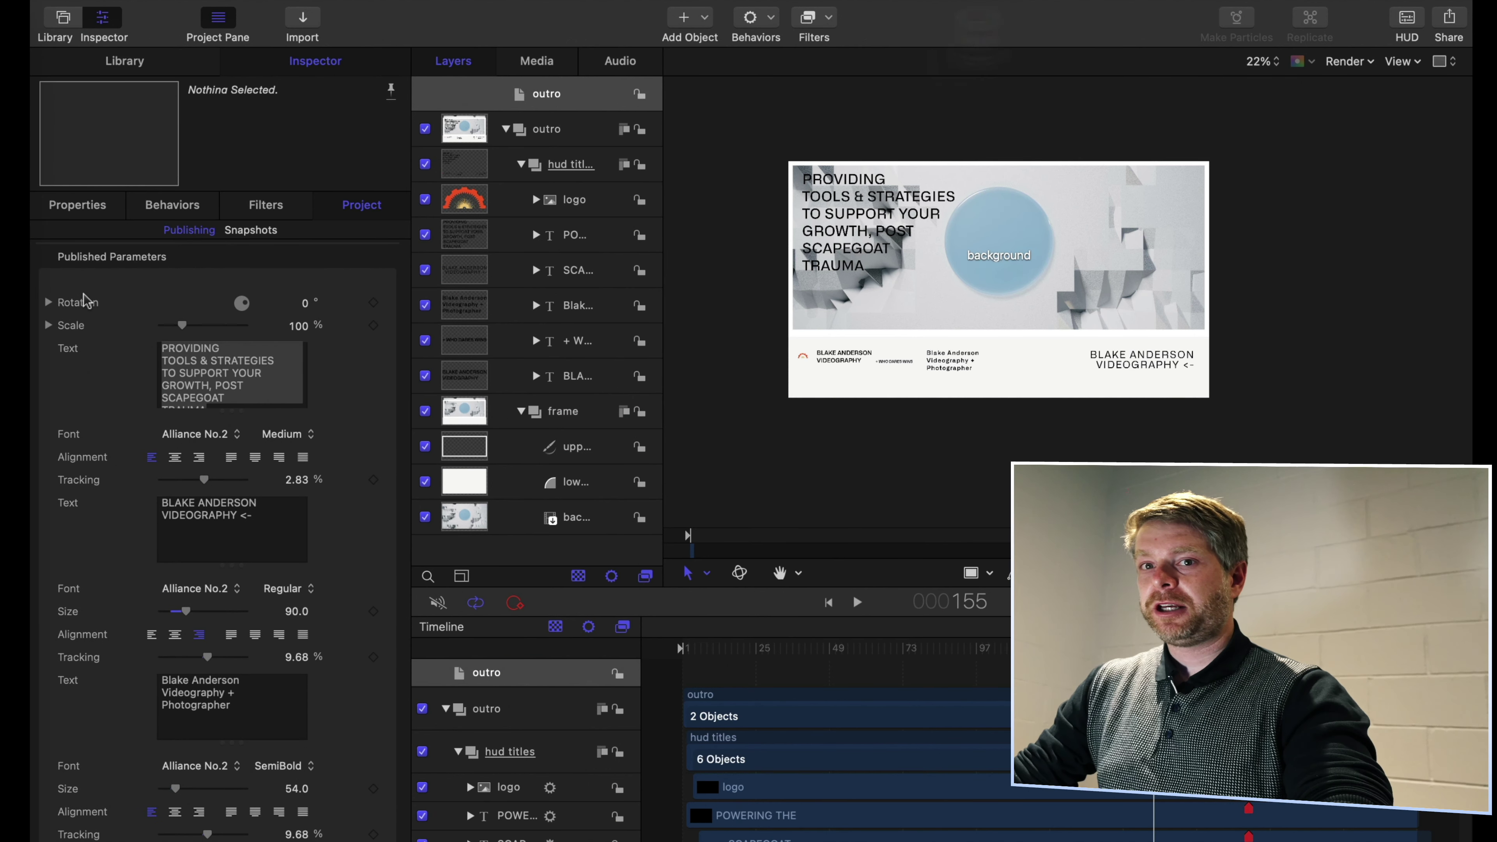
scroll(88, 466, down, 5)
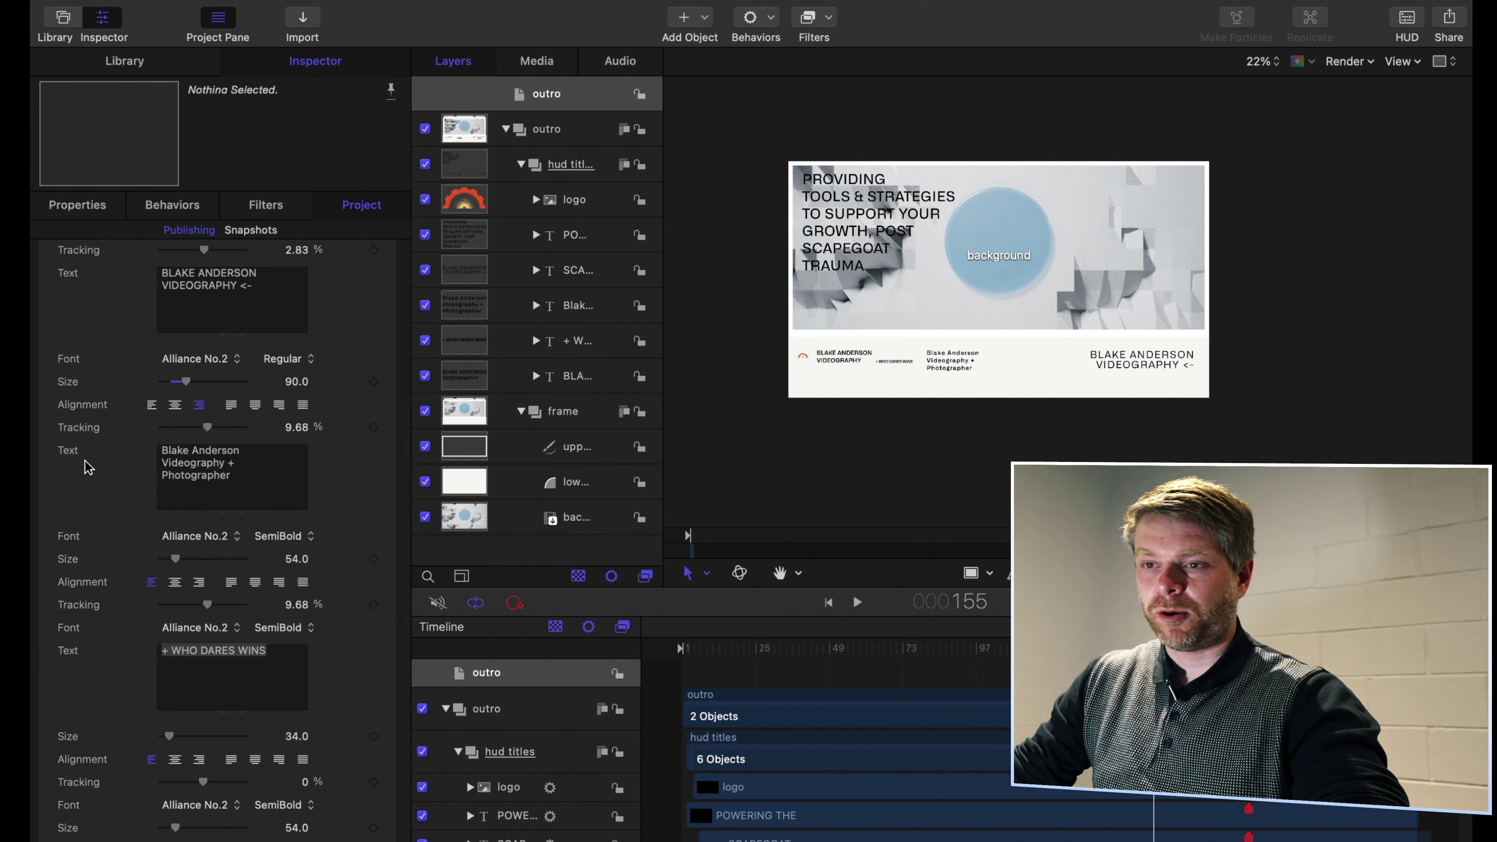
scroll(261, 354, up, 5)
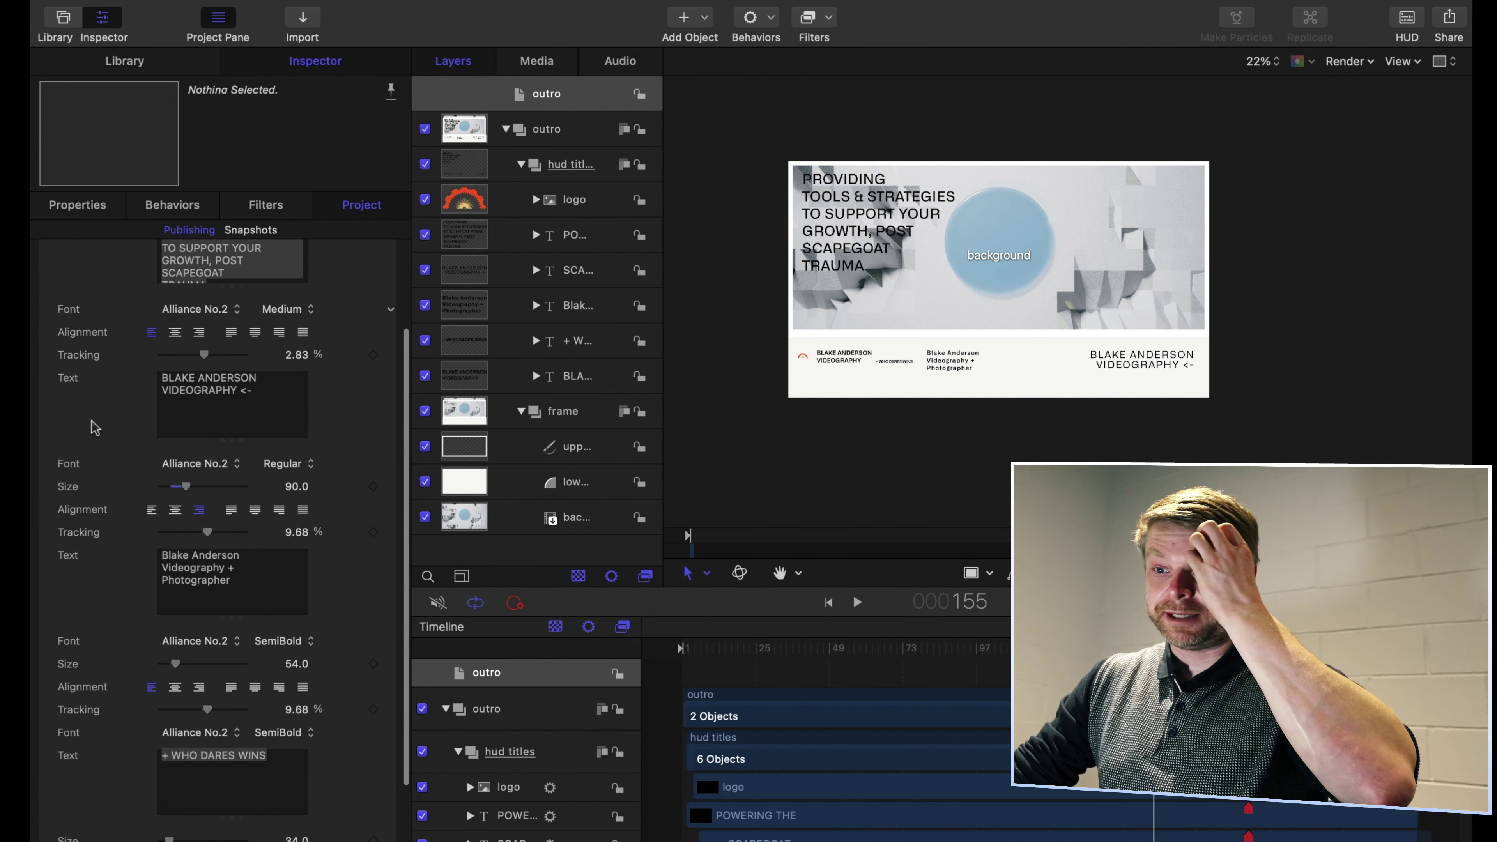